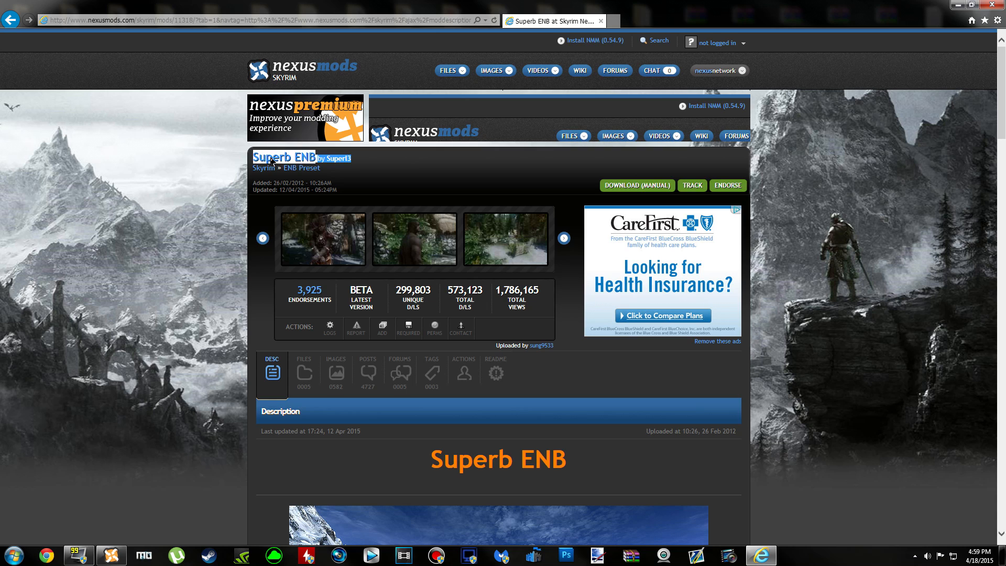
drag(337, 162, 273, 164)
click(272, 164)
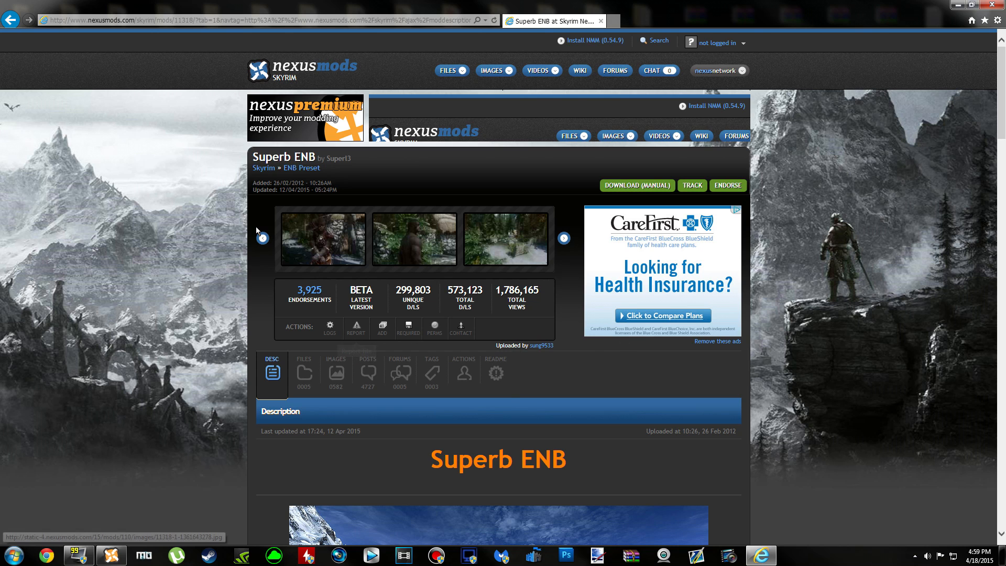
scroll(204, 414, down, 3)
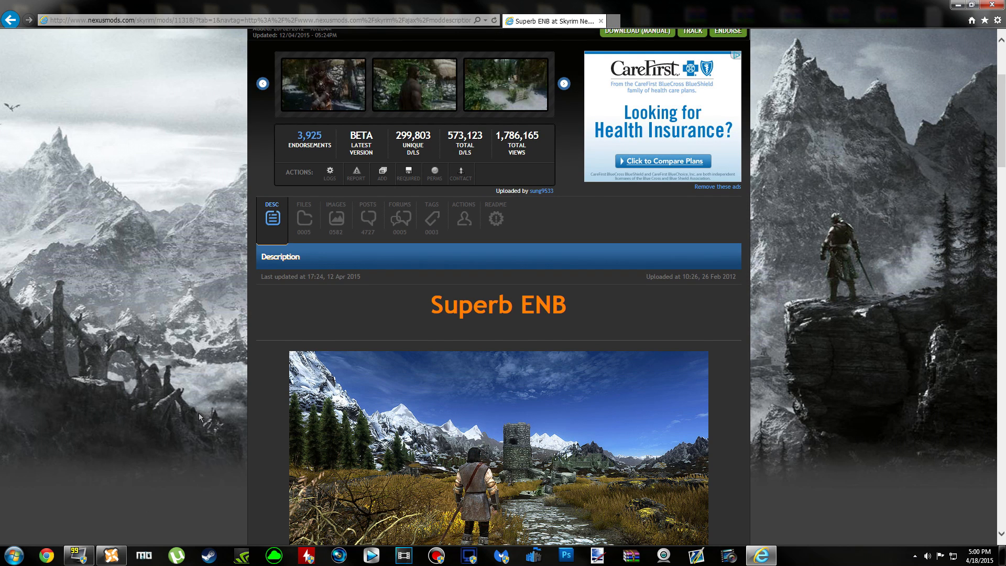
scroll(204, 414, up, 3)
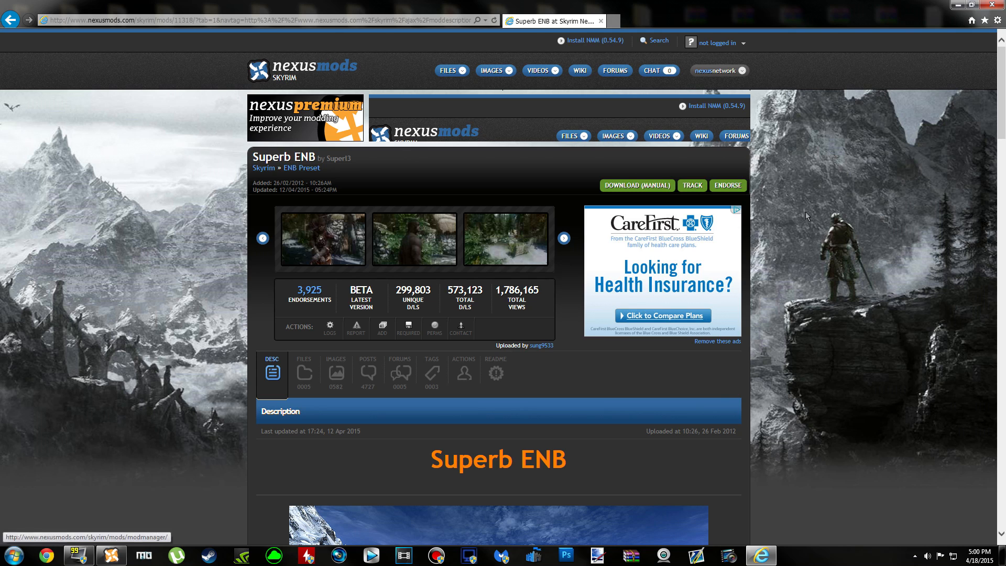
drag(464, 457, 615, 453)
click(586, 455)
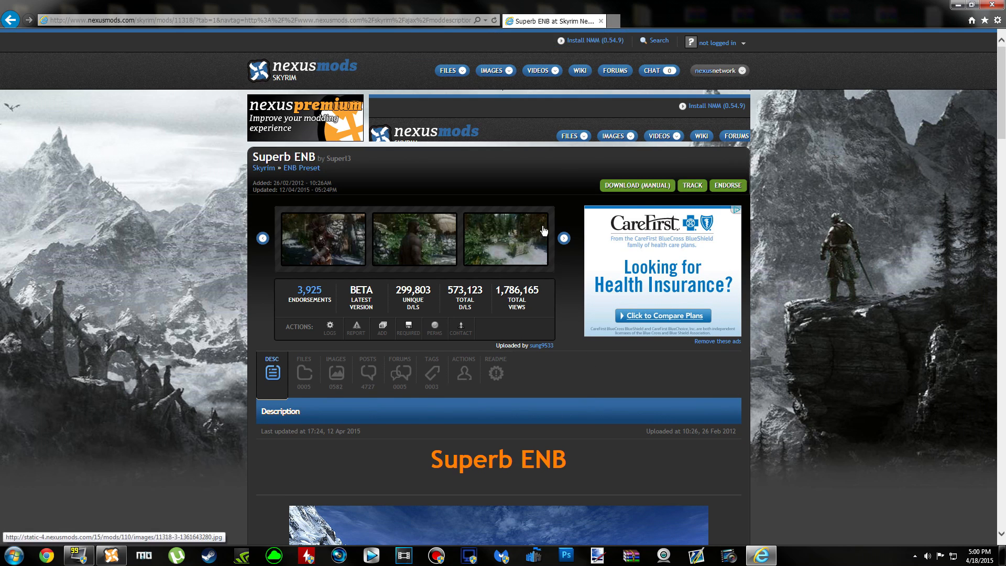
drag(251, 158, 346, 163)
click(349, 164)
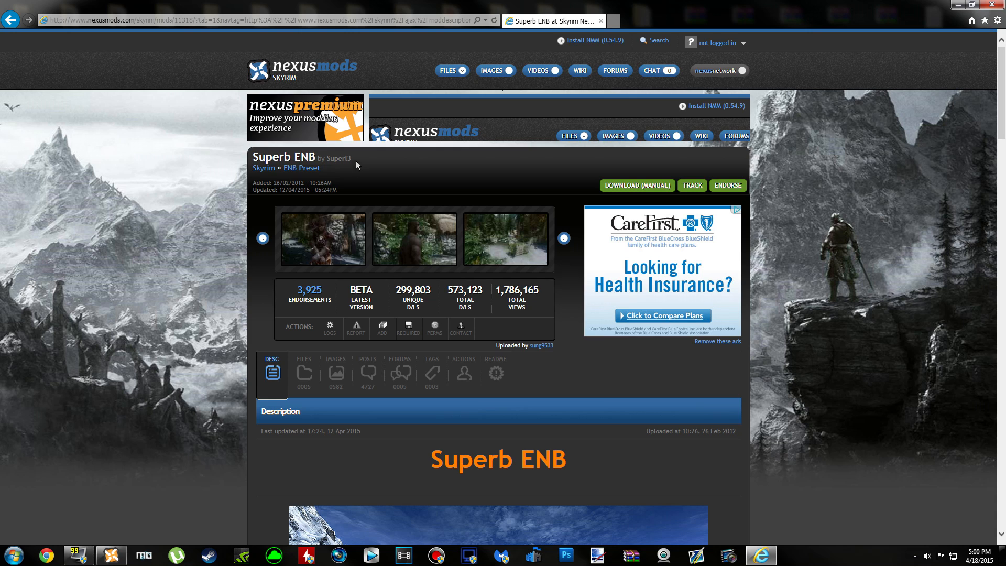
drag(357, 161, 253, 158)
click(331, 158)
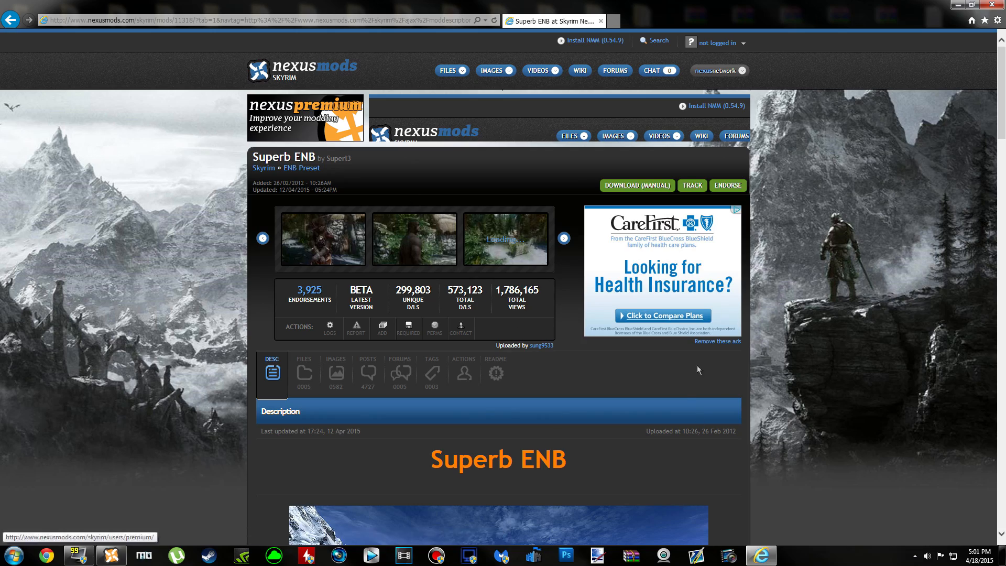
click(506, 238)
click(253, 395)
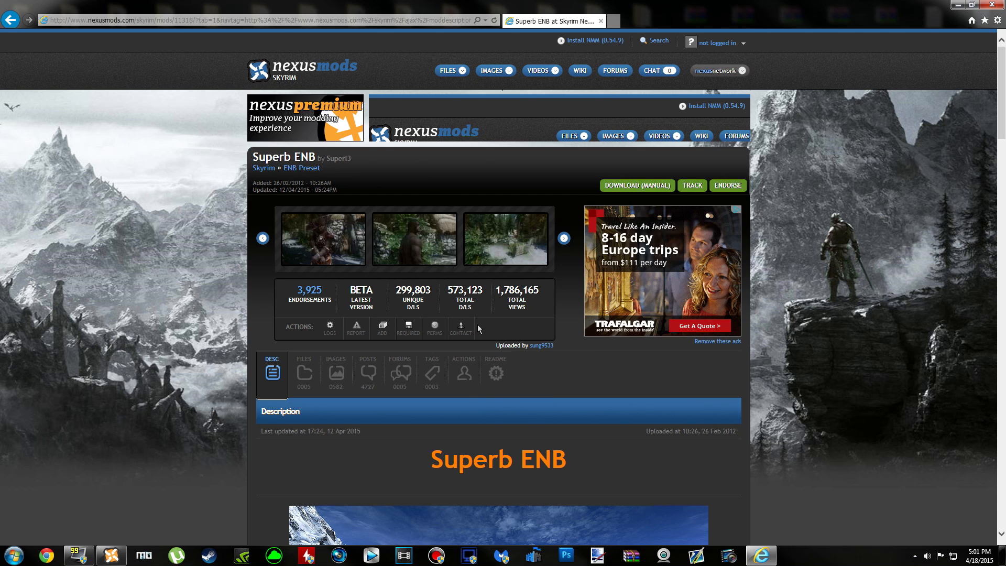
Find the Installation section of the Superb ENB description and open its ENB Binary link in a new tab.
scroll(550, 451, down, 5)
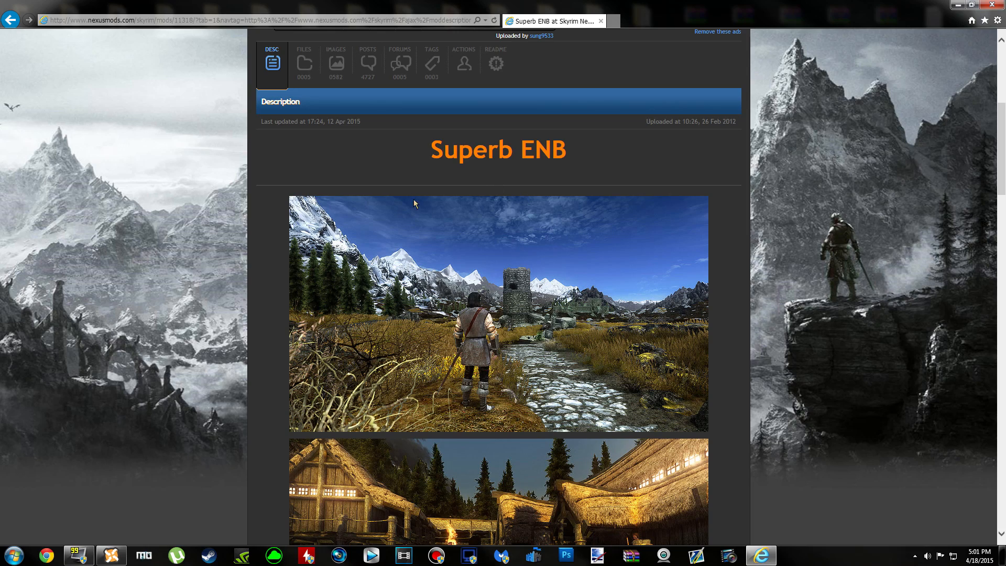
scroll(582, 326, down, 20)
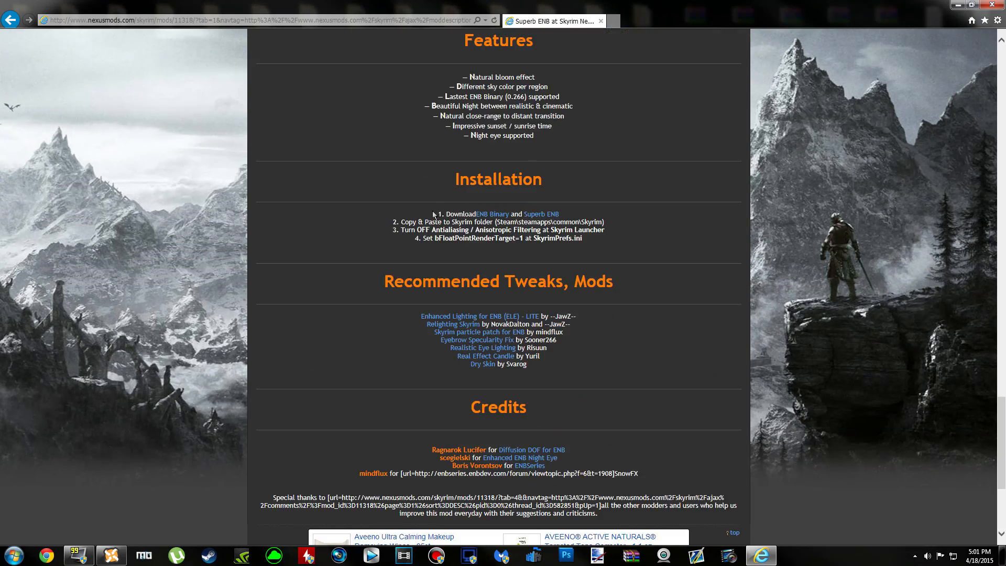
drag(429, 176, 635, 256)
click(635, 256)
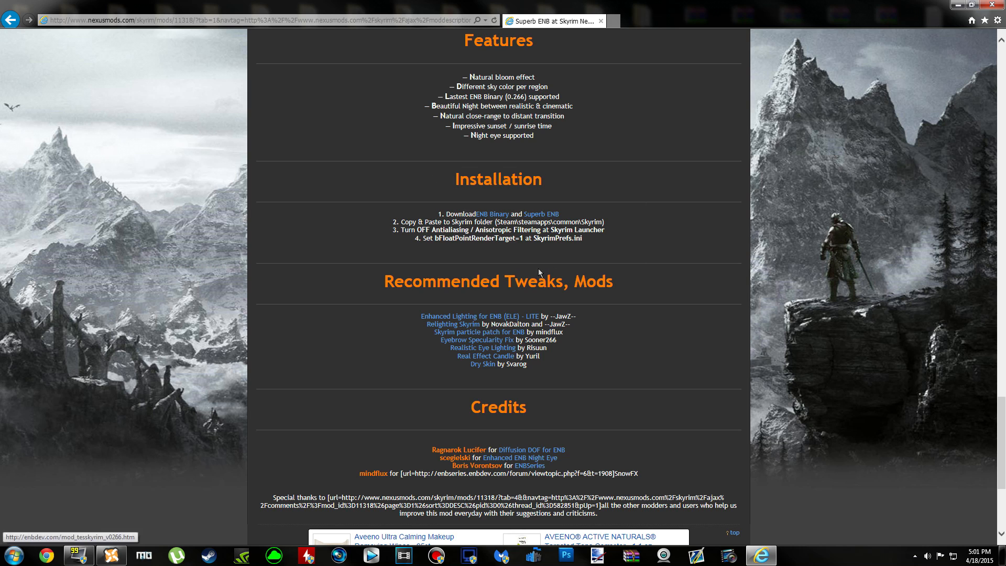
right_click(491, 217)
click(540, 235)
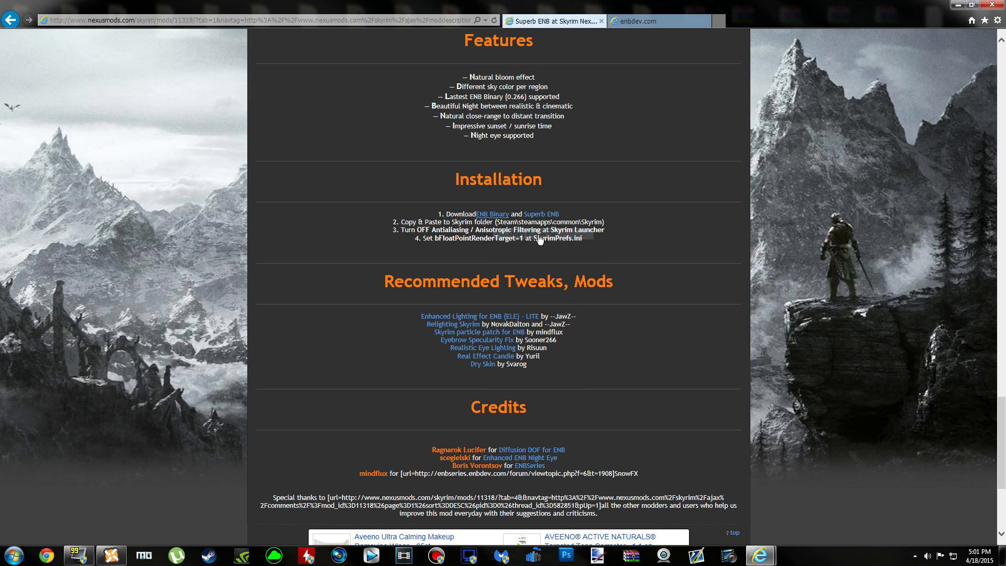
click(642, 21)
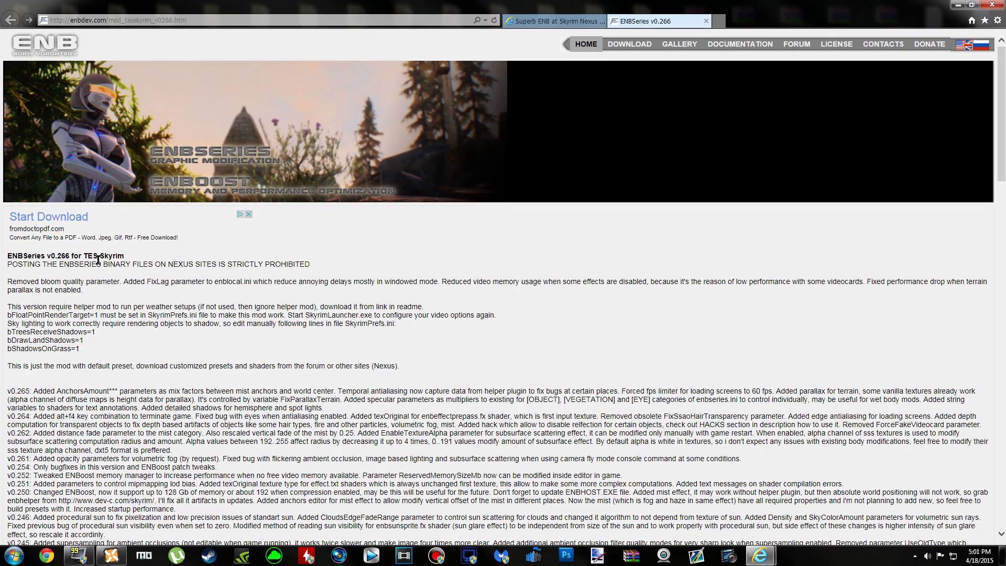
Download enbseries_skyrim_v0266.zip from the end of the ENBSeries v0.266 page and open the archive directly.
scroll(115, 296, down, 15)
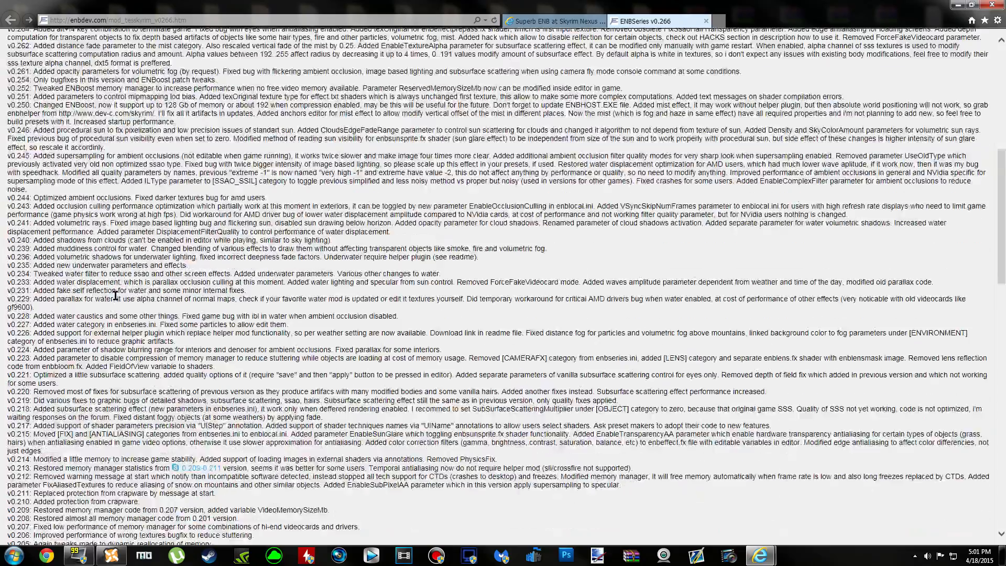
scroll(115, 296, down, 10)
click(16, 499)
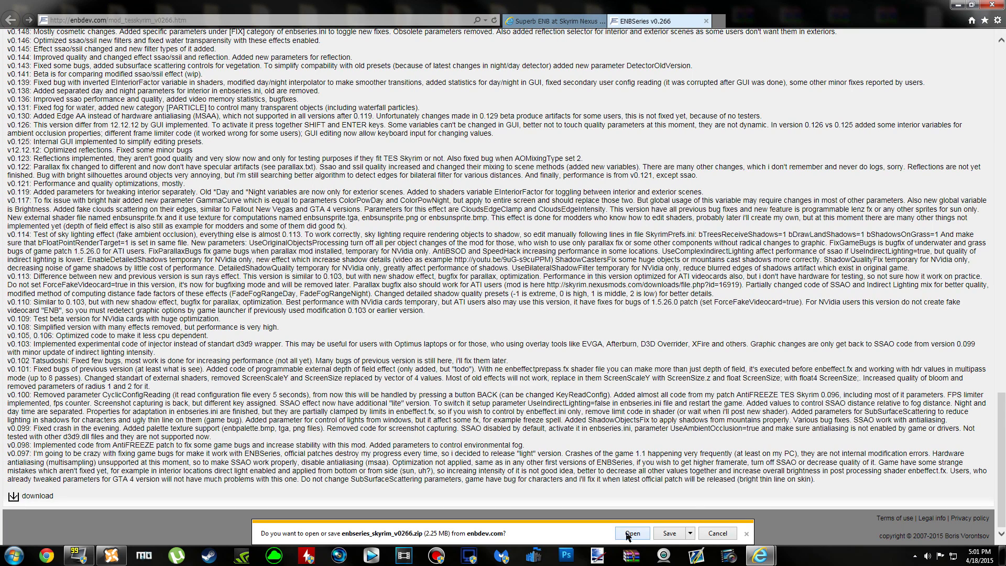
click(624, 535)
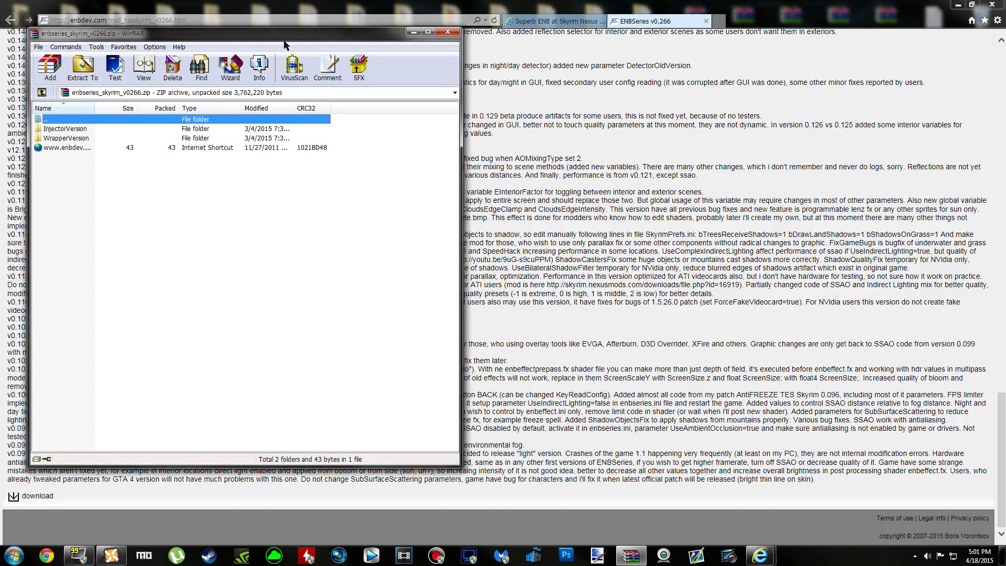
Copy enbseries_skyrim_v0266.zip from its temporary folder in WinRAR to the desktop, replacing the existing copy.
drag(283, 44, 545, 42)
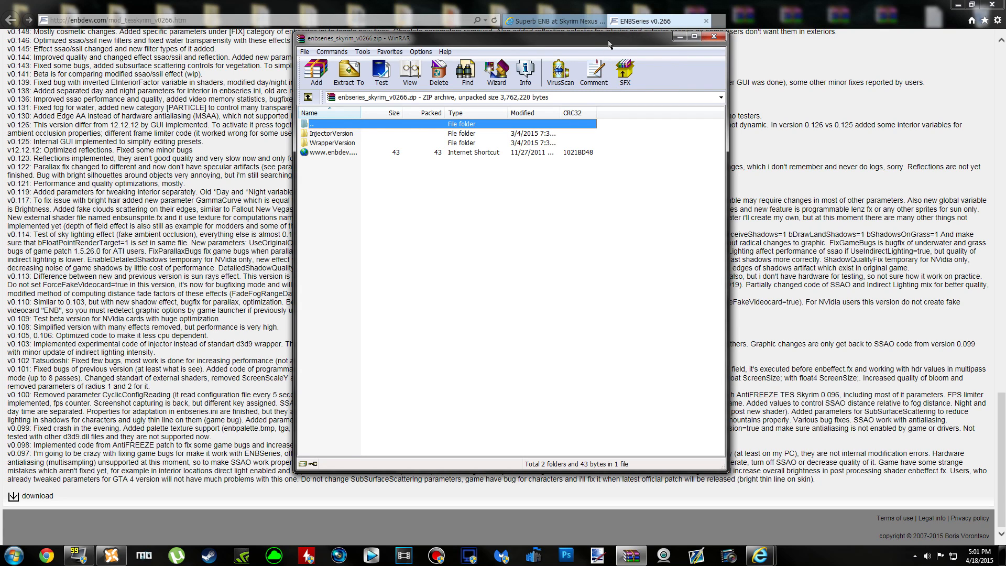
drag(607, 39, 735, 40)
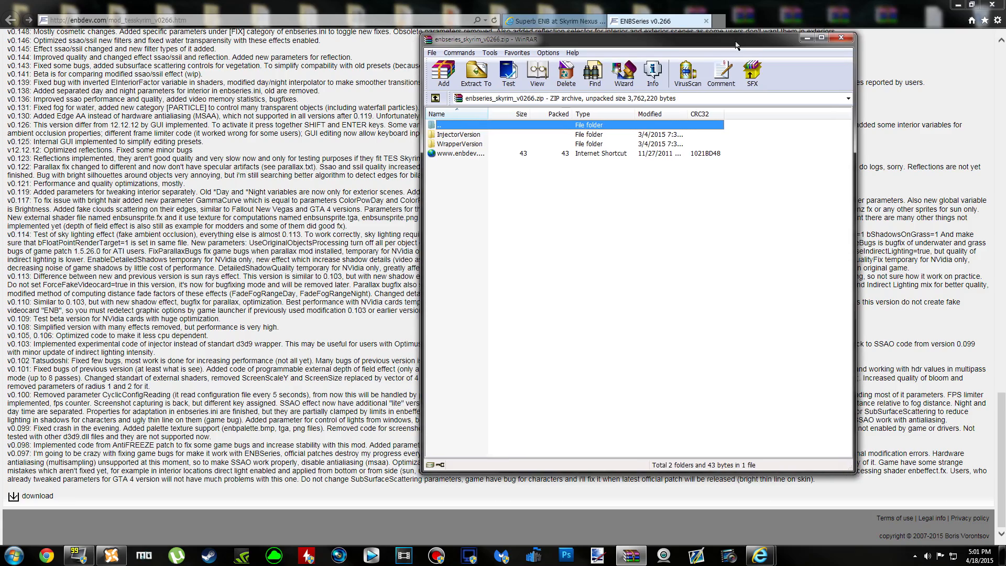
click(957, 5)
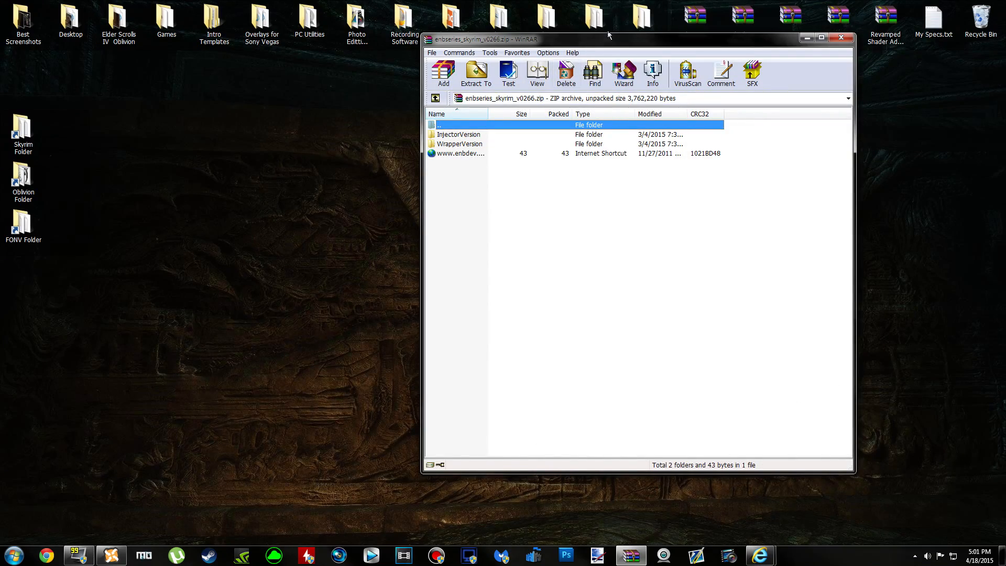
drag(615, 46, 658, 54)
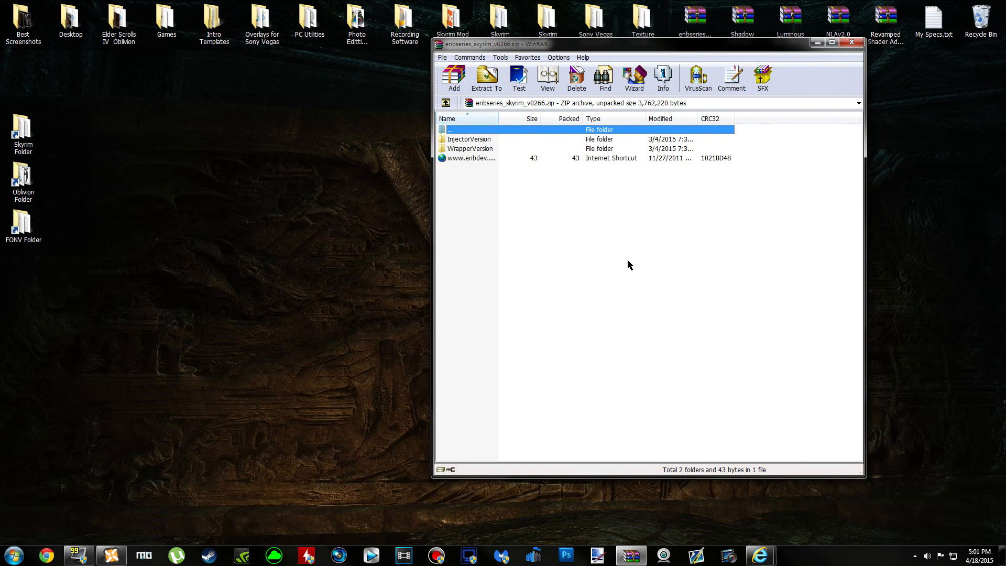
key(BackSpace)
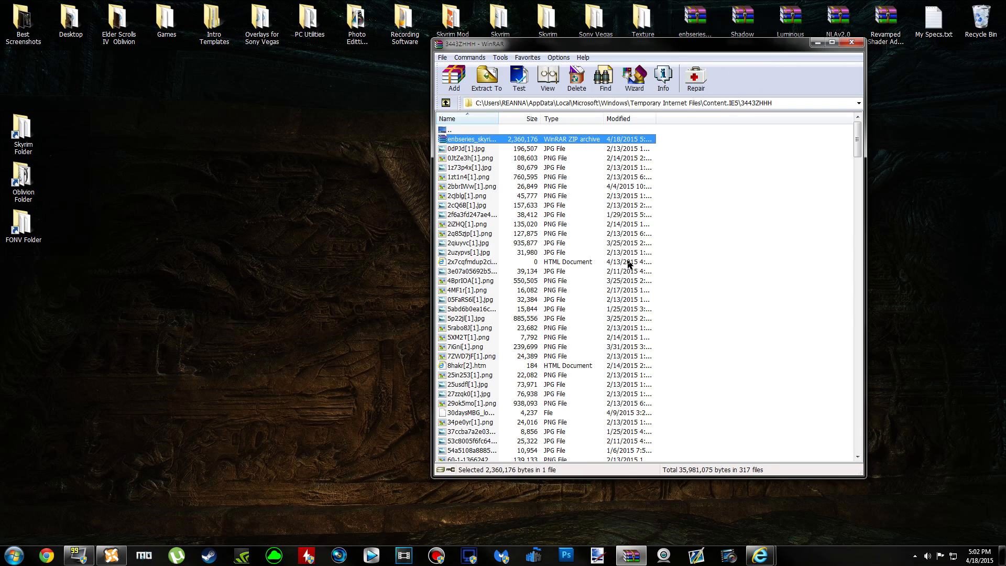
drag(554, 142, 280, 314)
drag(242, 391, 241, 404)
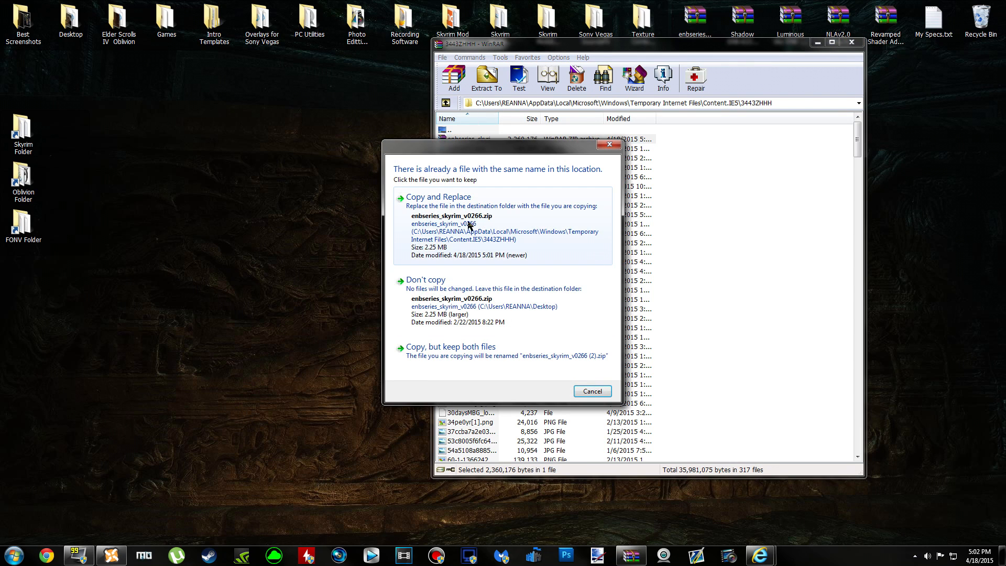
click(469, 224)
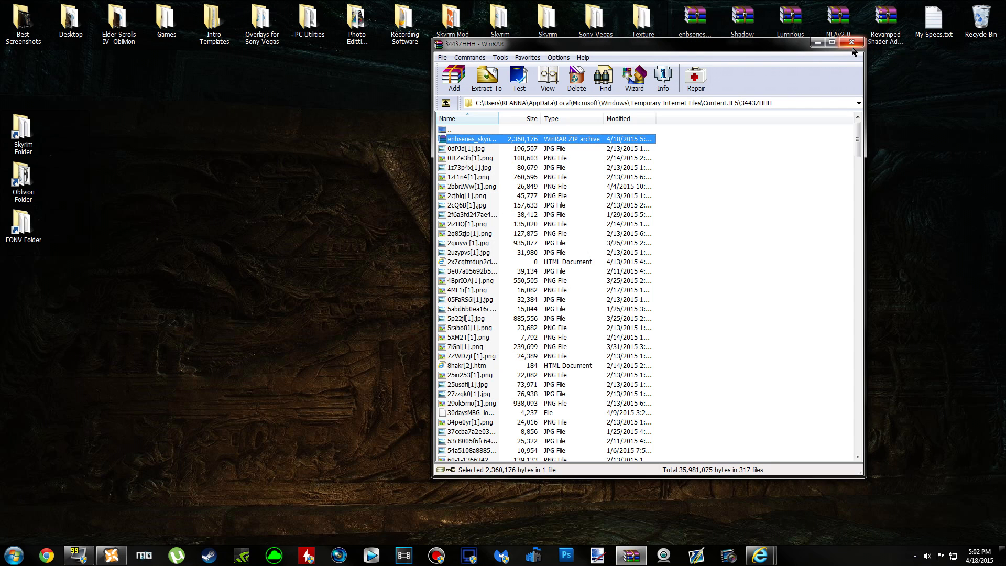
Close the WinRAR window and move the enbseries_skyrim_v0266.zip icon below the Best Screenshots folder on the desktop.
click(851, 42)
drag(694, 13, 104, 366)
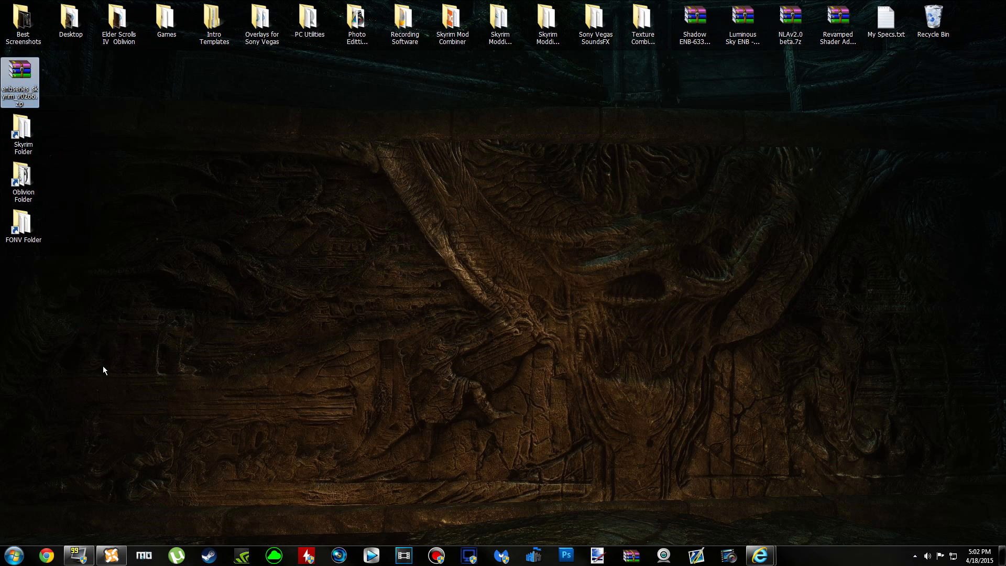
click(265, 225)
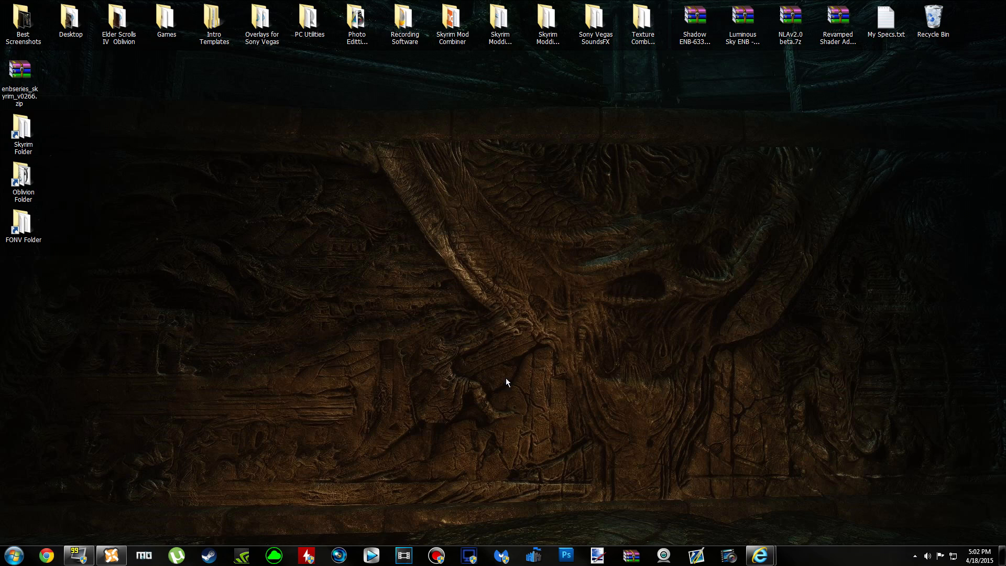
Return to the browser, close the ENBSeries page and open the files list of the Superb ENB mod.
mouse_move(759, 555)
click(823, 506)
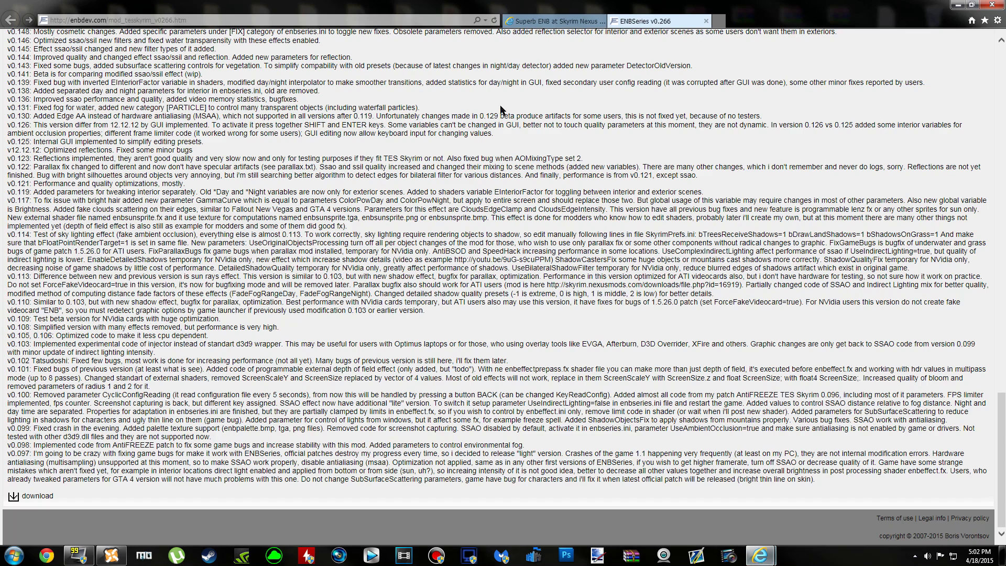
click(706, 21)
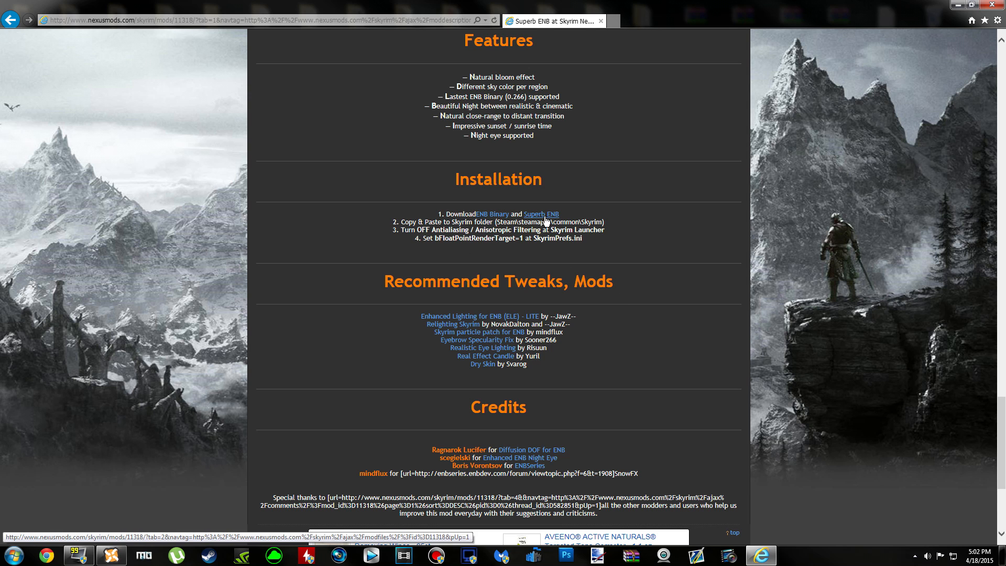
scroll(285, 414, up, 20)
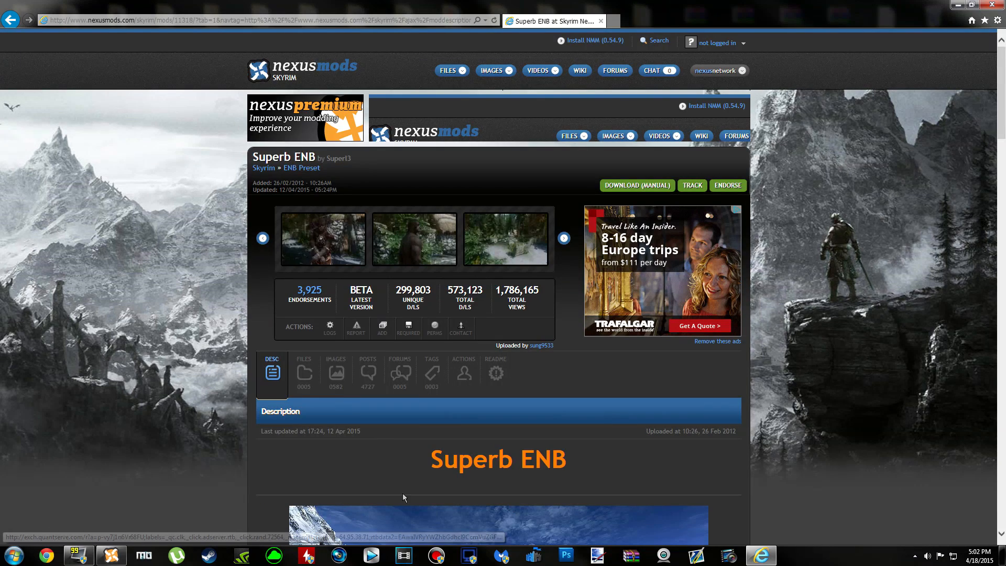
click(308, 380)
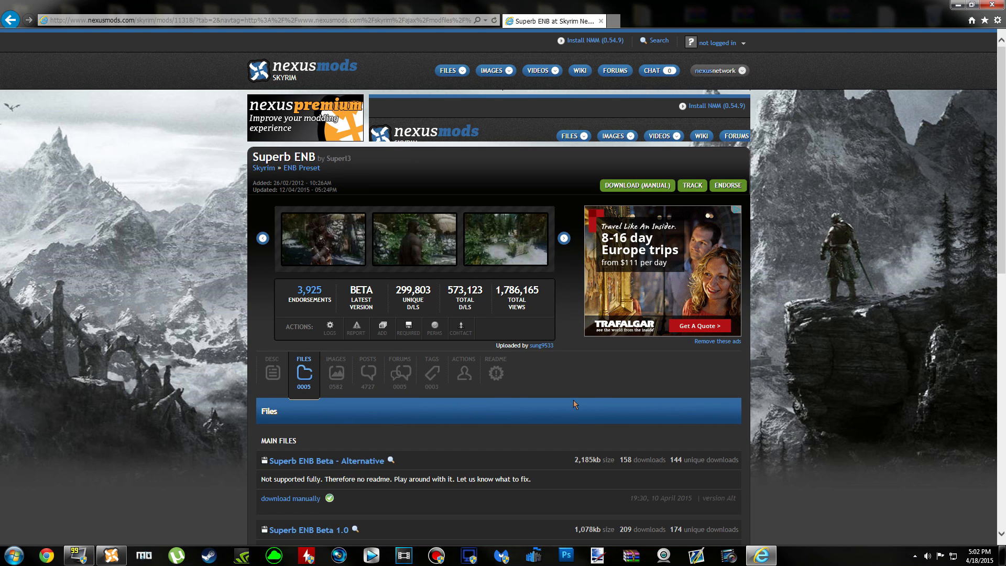
Request the manual download of Superb ENB Beta 1.0 and check the DLC requirements in its notice.
scroll(571, 422, down, 3)
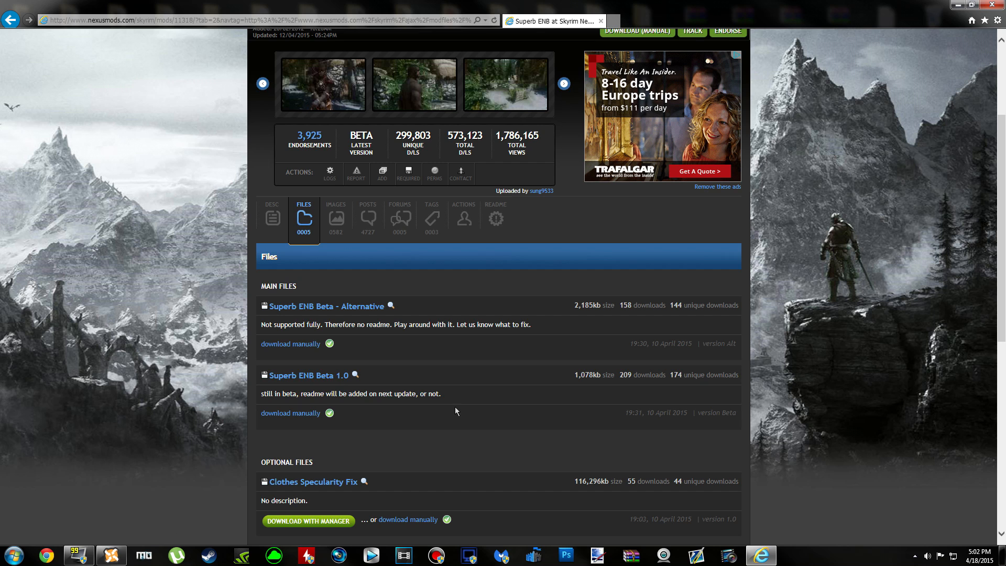
click(288, 414)
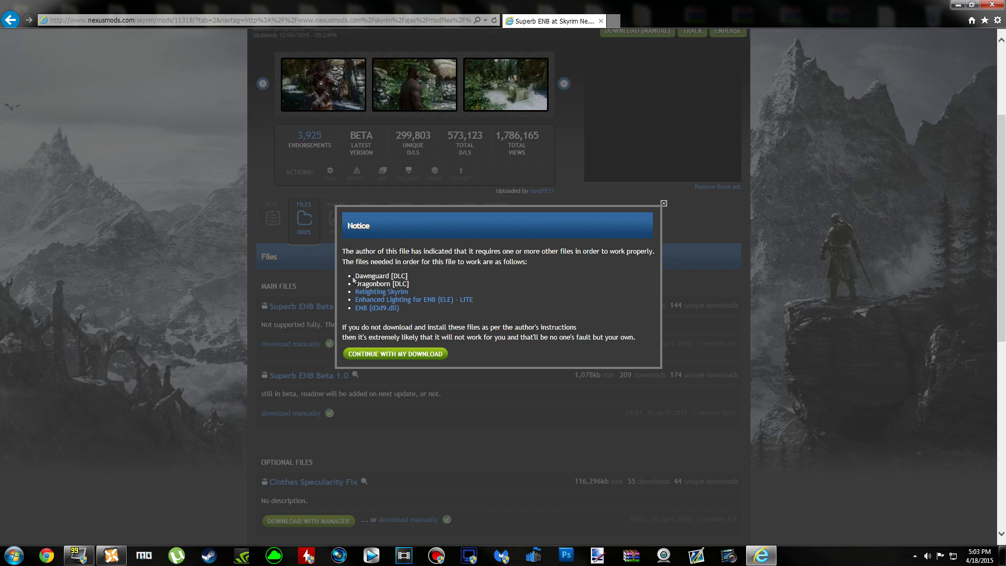
drag(359, 273, 415, 284)
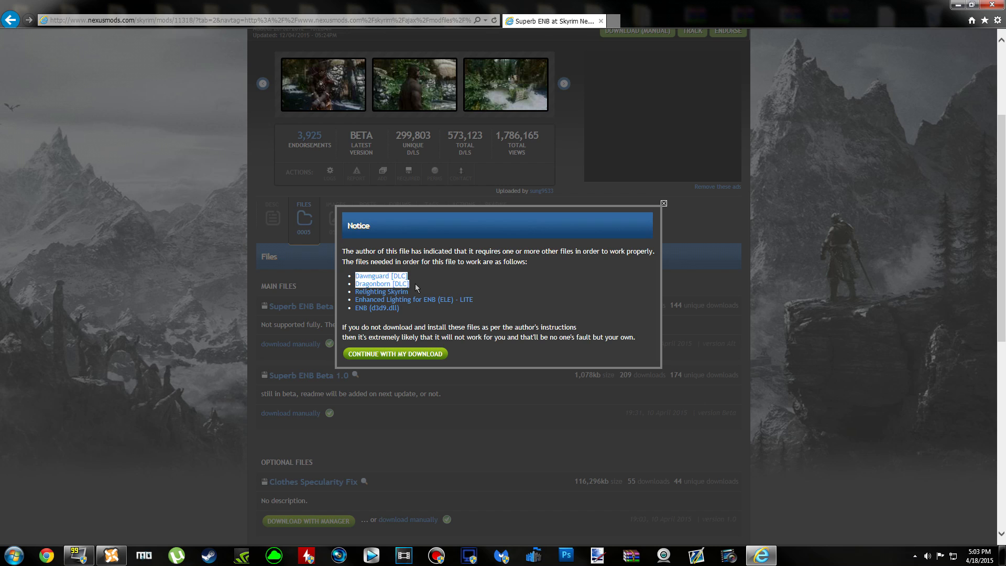
click(415, 284)
drag(414, 284, 365, 279)
click(388, 275)
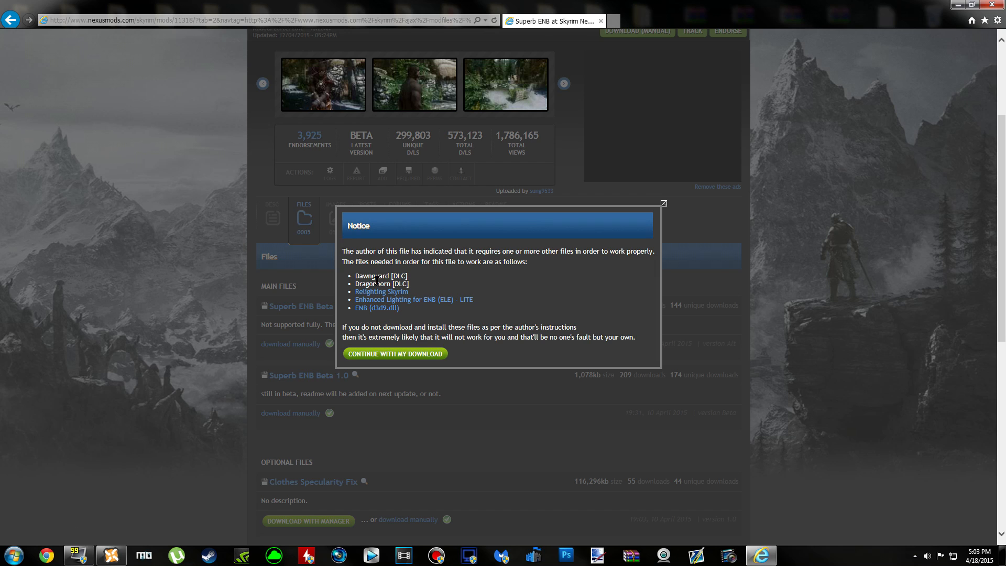
Continue with the download, open Superb ENB Beta 1.0-11318-Beta.zip, and show its archive window over the desktop with the browser minimized.
click(419, 355)
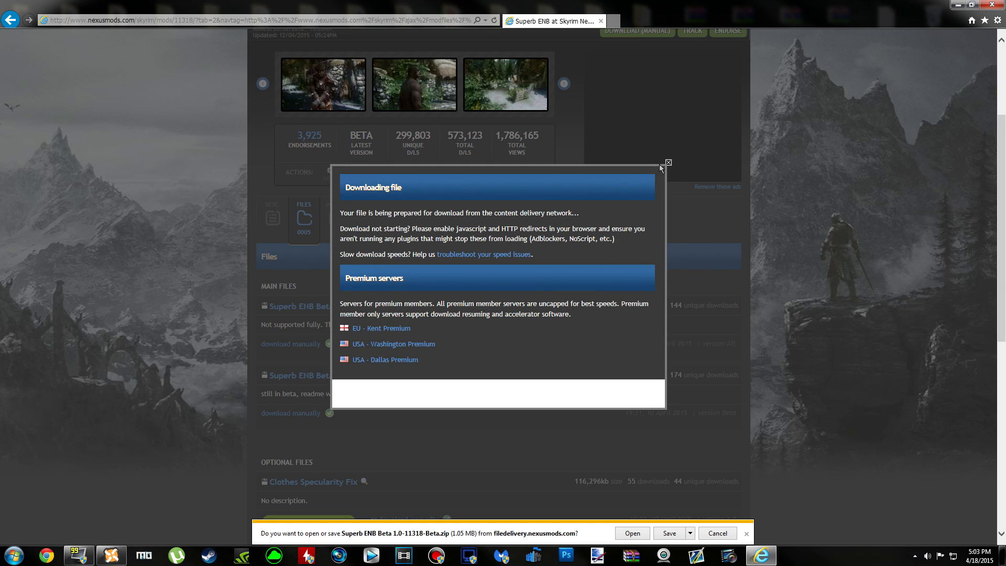
click(668, 162)
click(632, 534)
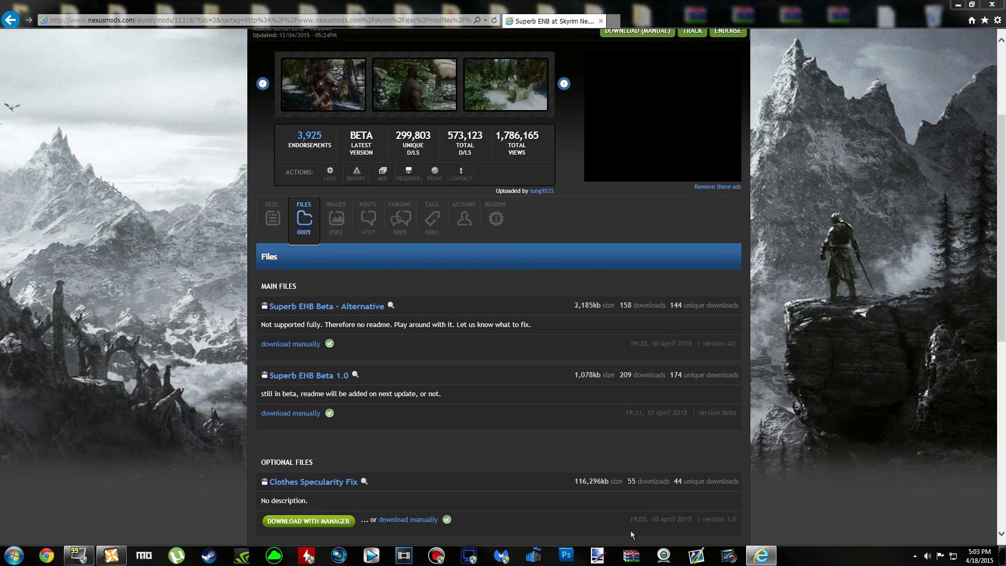
drag(637, 52, 571, 71)
click(958, 4)
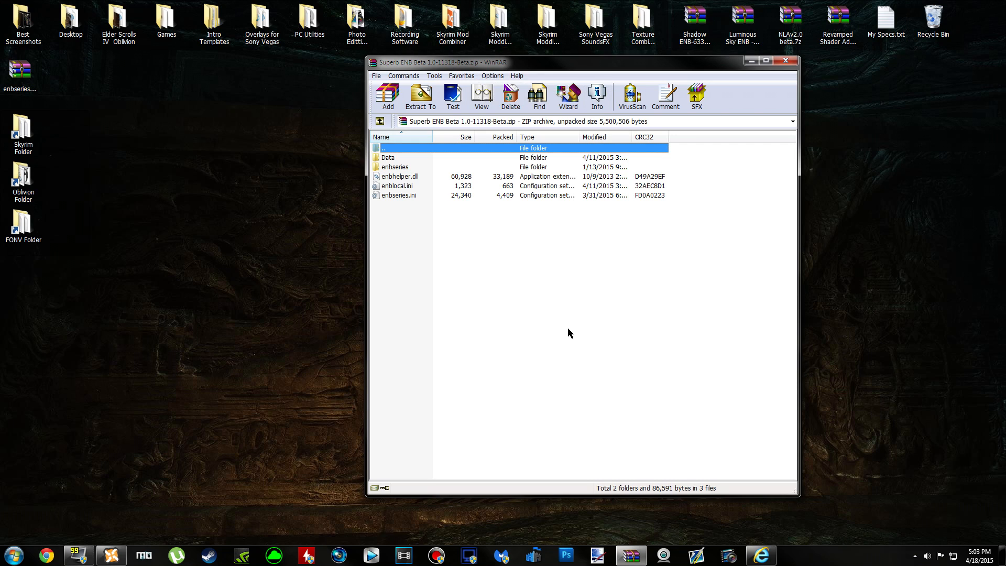
Copy Superb ENB Beta 1.0-11318-Beta.zip to the desktop, close WinRAR, and stack both ENB archives below the FONV Folder shortcut.
key(BackSpace)
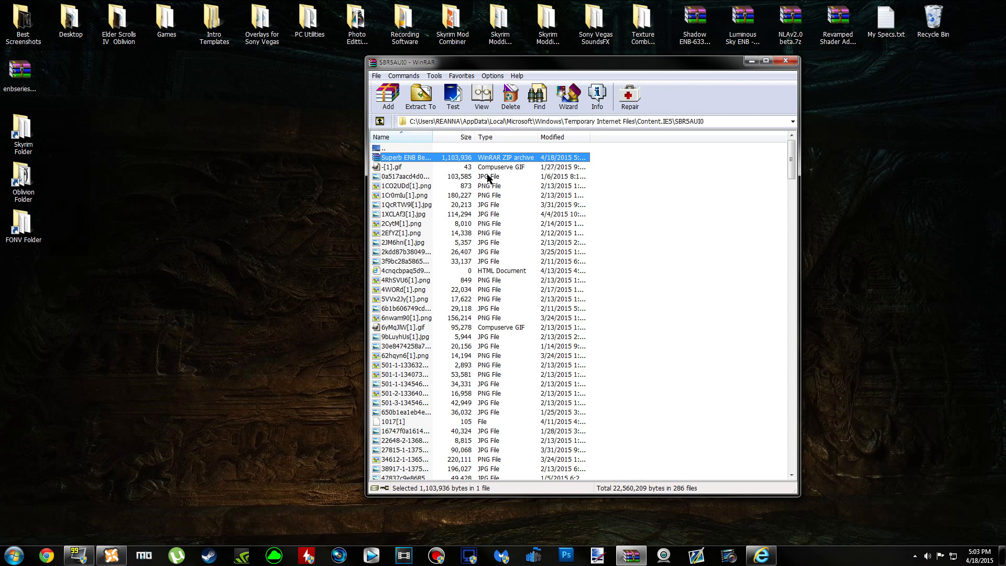
drag(156, 228, 92, 392)
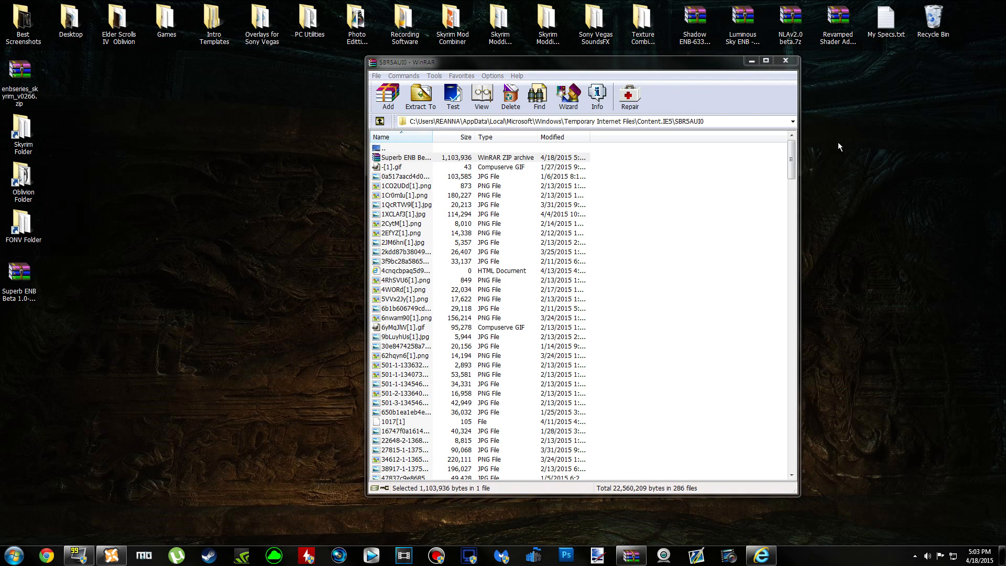
click(785, 61)
drag(20, 272, 20, 343)
drag(20, 71, 20, 288)
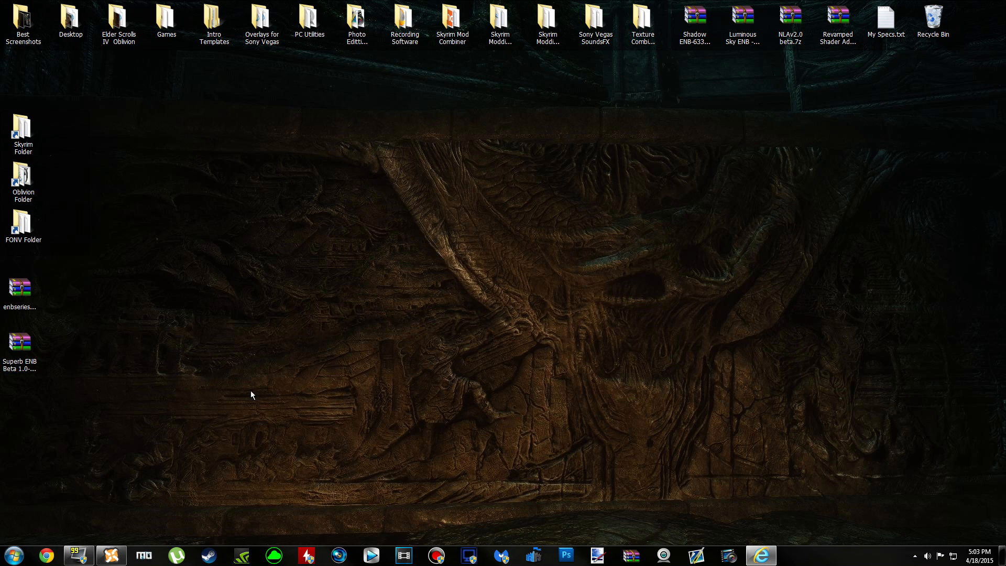
Return to the browser, read the Installation section of the Superb ENB description, and minimize the browser.
click(772, 557)
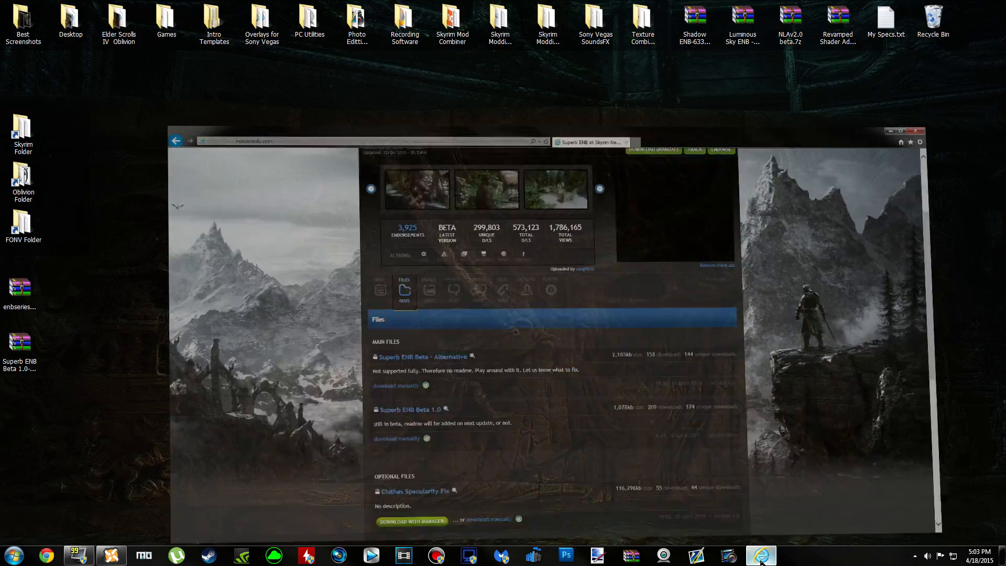
click(274, 233)
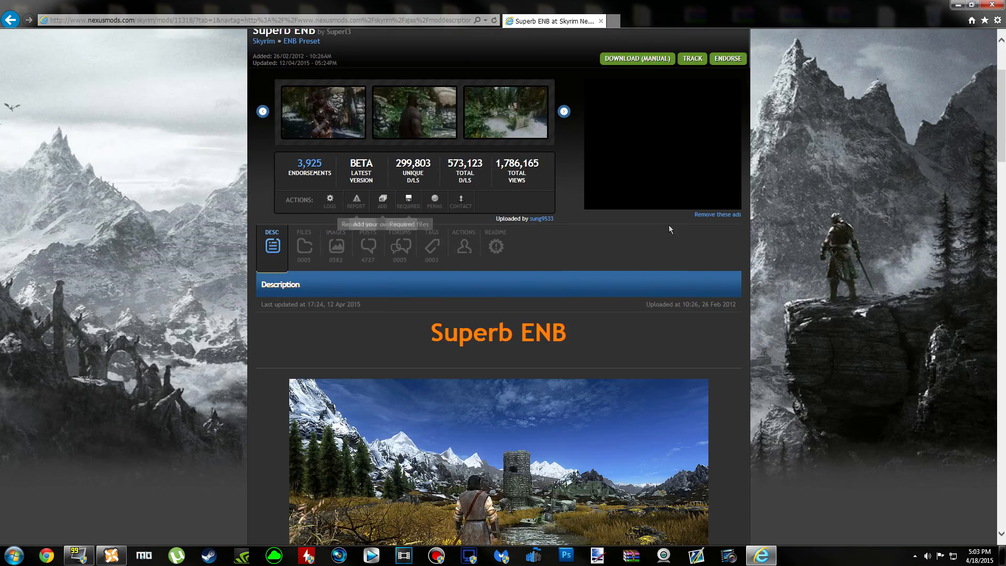
scroll(697, 343, down, 10)
scroll(697, 343, down, 10)
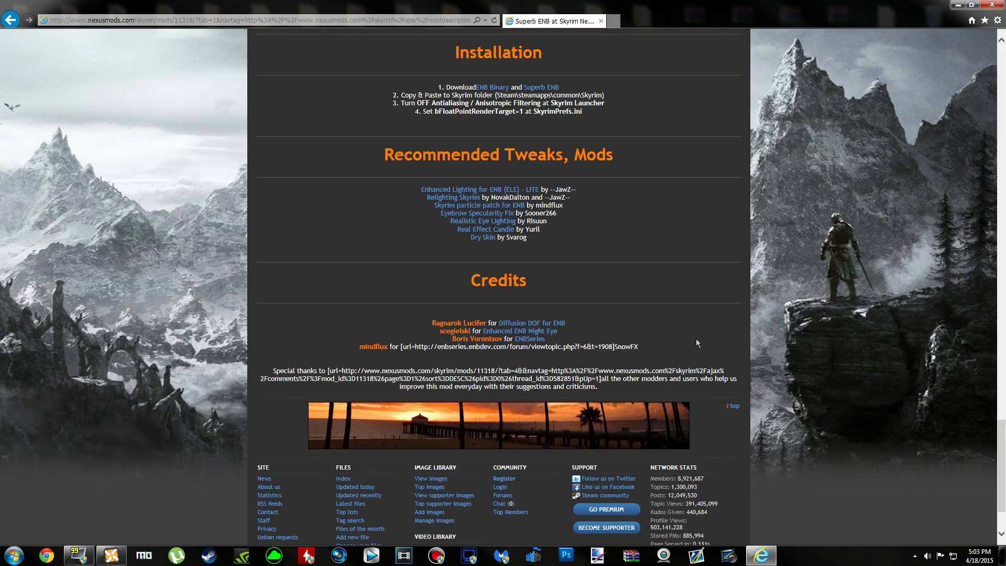
scroll(605, 281, up, 2)
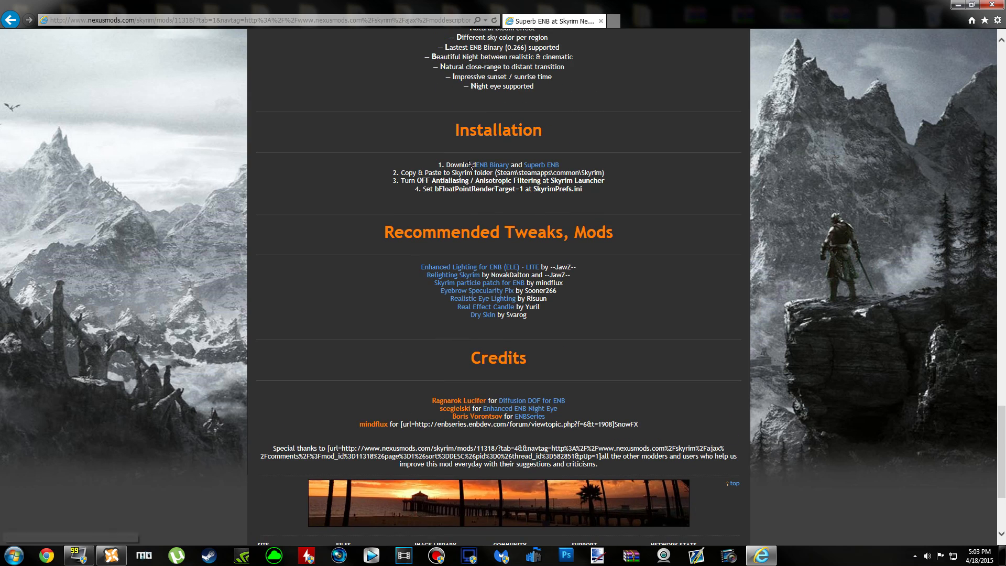
click(958, 5)
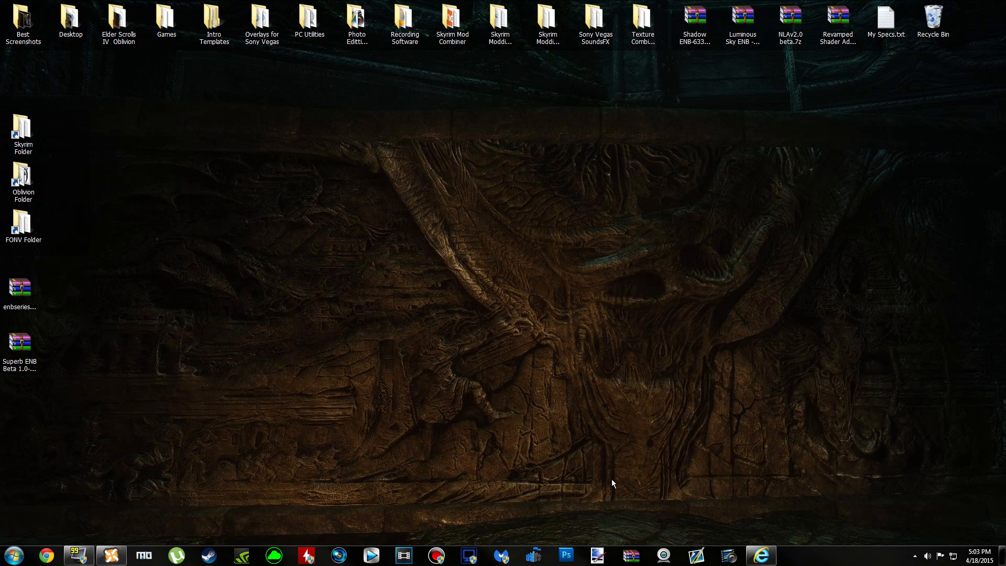
Switch to Nexus Mod Manager, open Skyrim's game folder from it, and shift the folder window slightly.
click(110, 556)
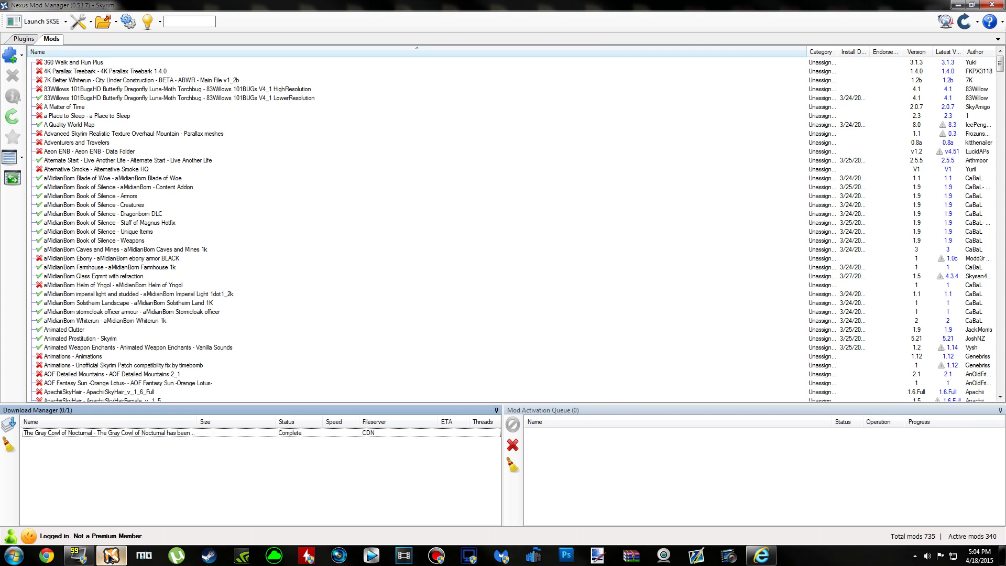
click(114, 29)
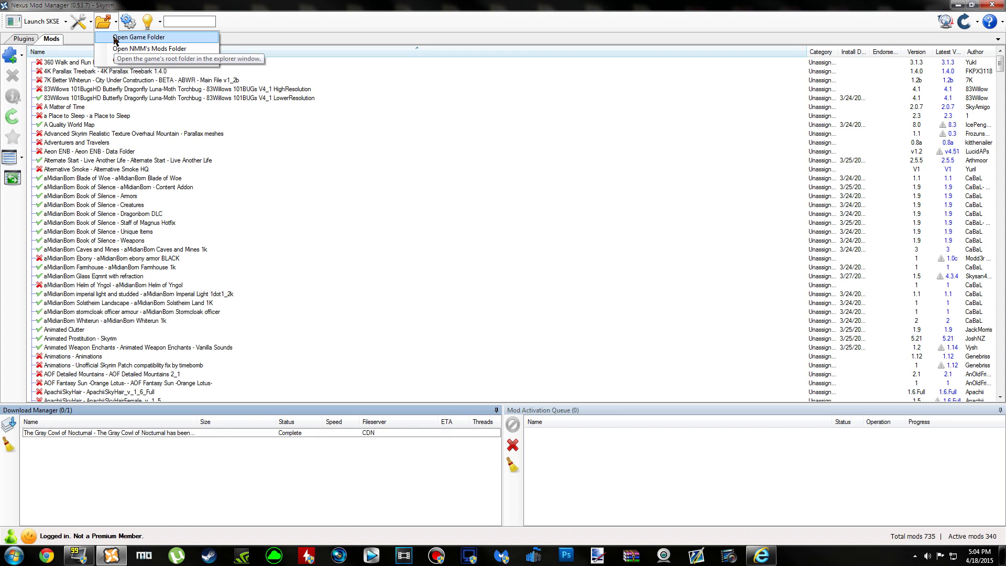
click(115, 39)
scroll(518, 273, down, 4)
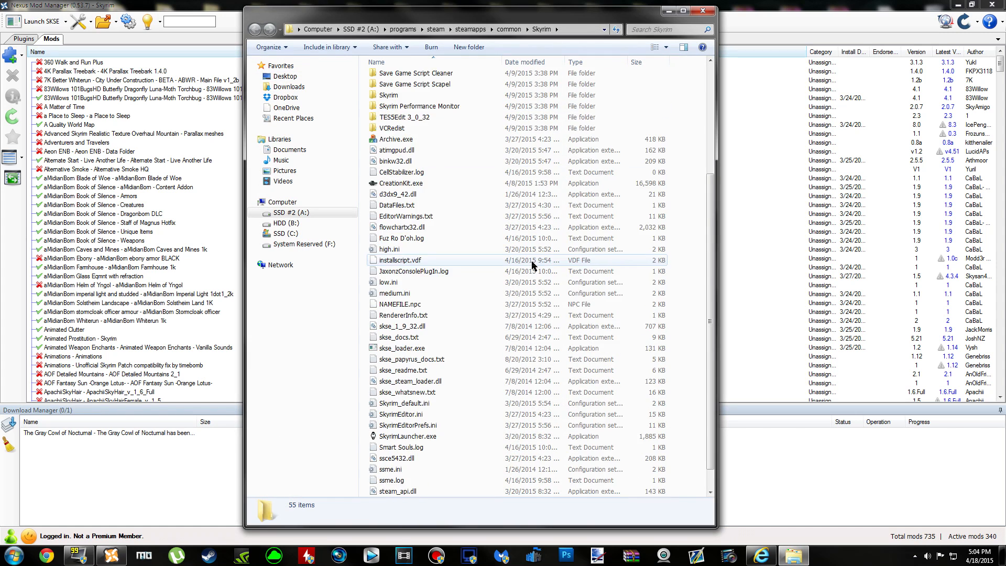
scroll(533, 333, up, 5)
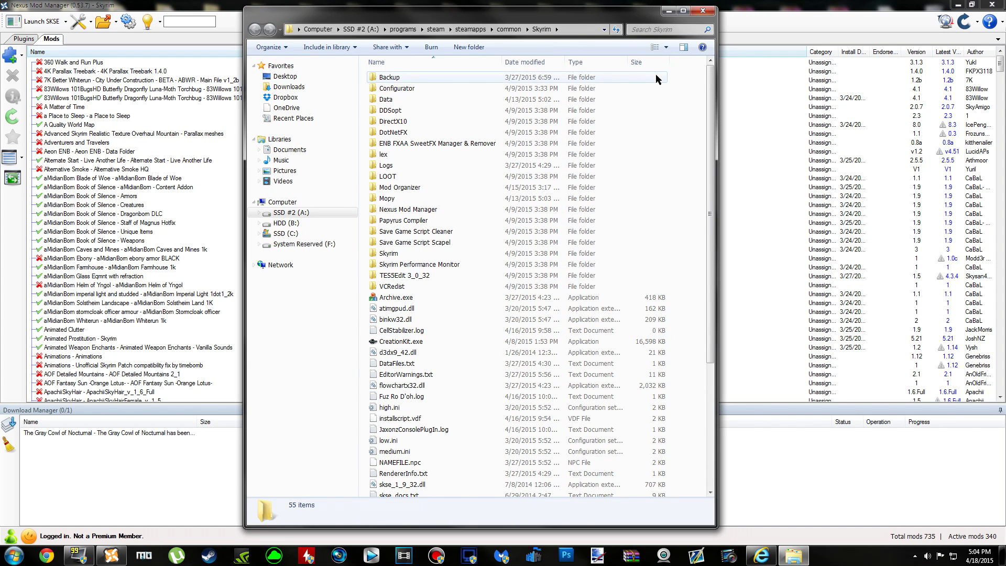
drag(596, 16, 661, 17)
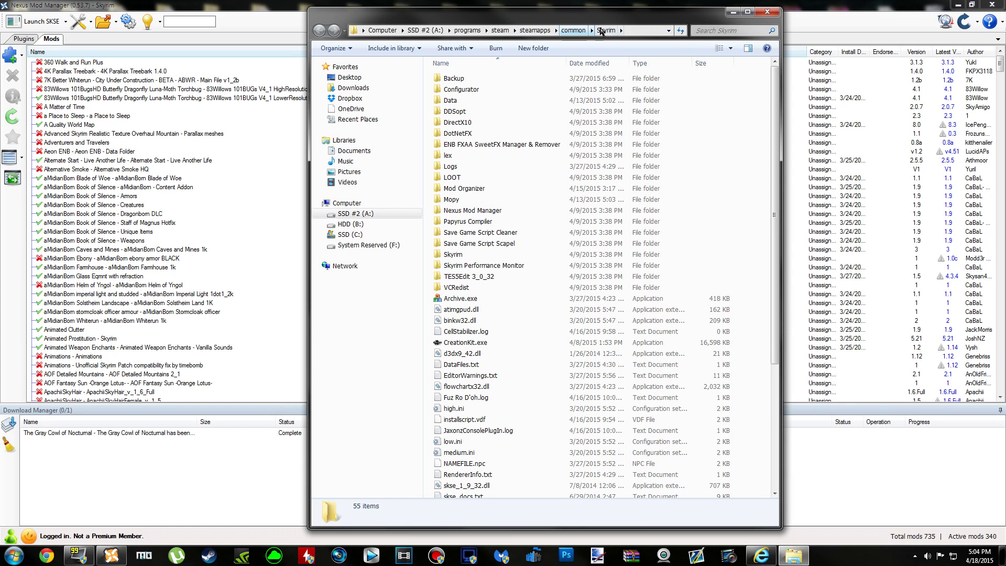
Examine the Skyrim root folder, looking inside its Data folder and locating SkyrimLauncher.exe.
scroll(511, 335, down, 3)
scroll(511, 336, up, 3)
double_click(450, 100)
scroll(451, 102, down, 9)
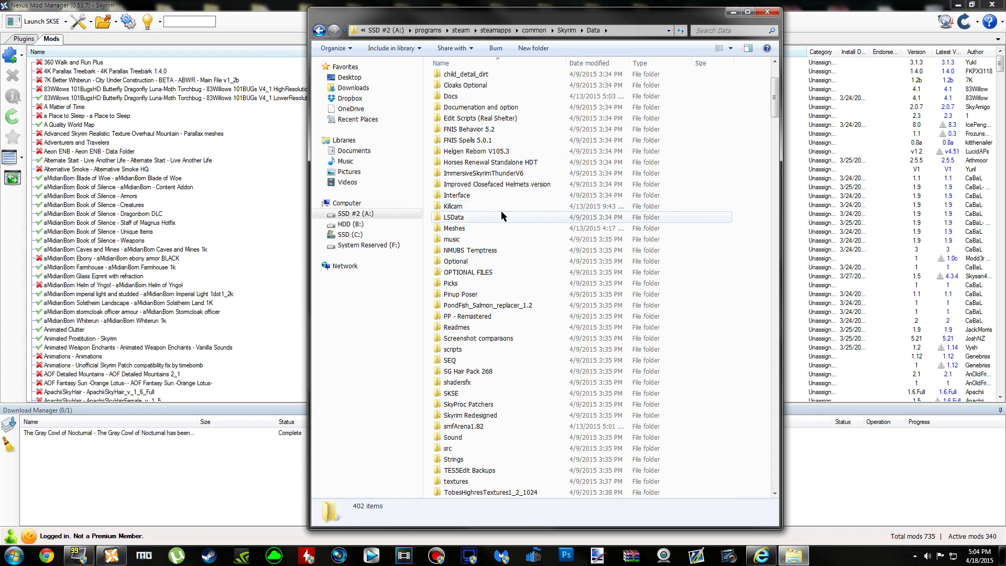
click(318, 31)
scroll(524, 398, down, 10)
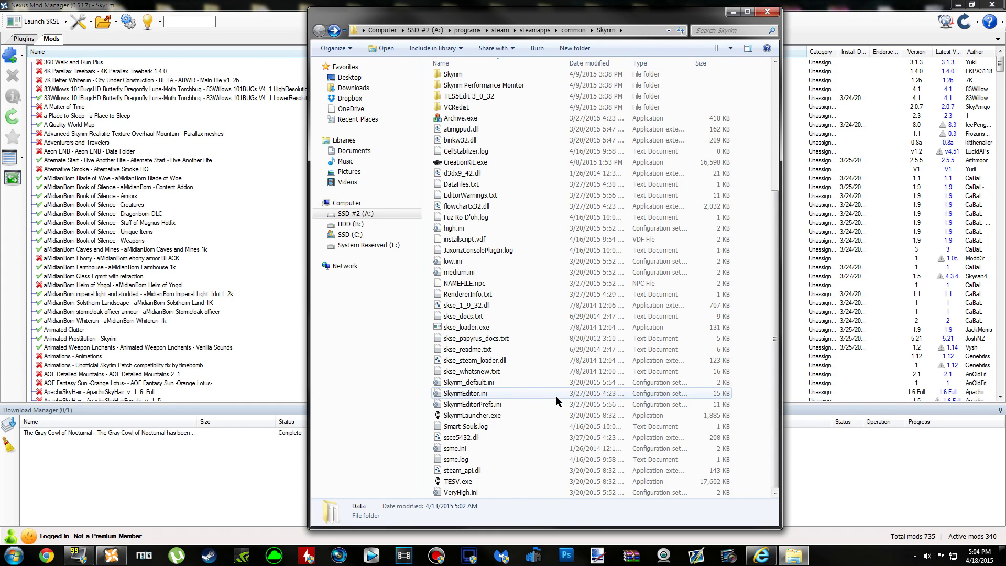
click(527, 415)
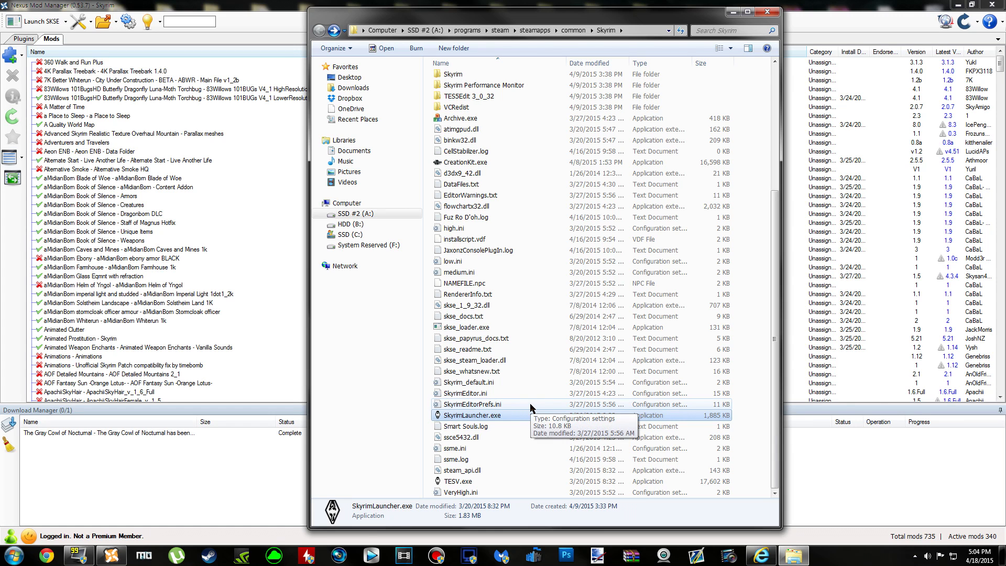
Minimize Nexus Mod Manager, then move the Skyrim folder window aside and minimize it to show the desktop.
click(958, 5)
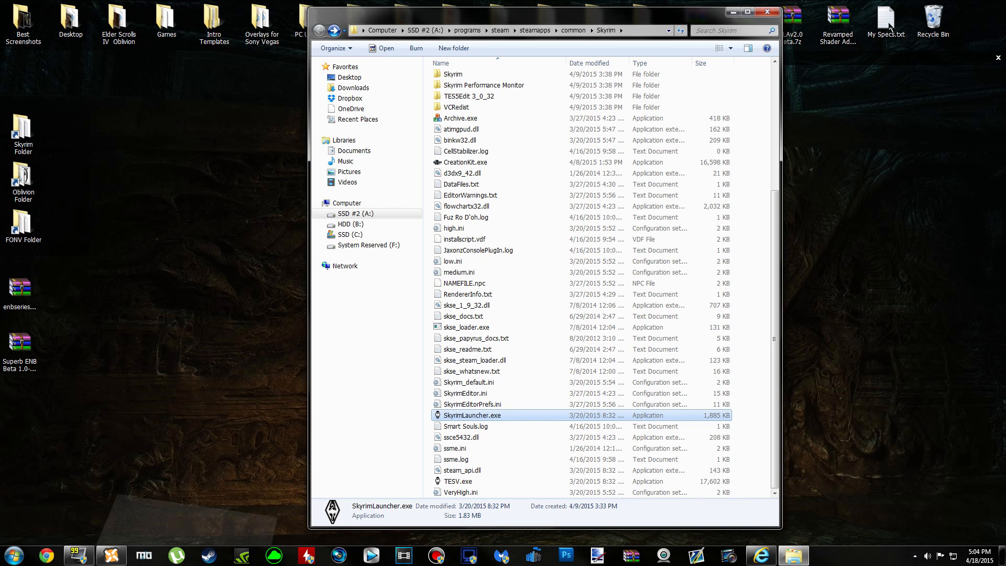
drag(702, 17, 779, 22)
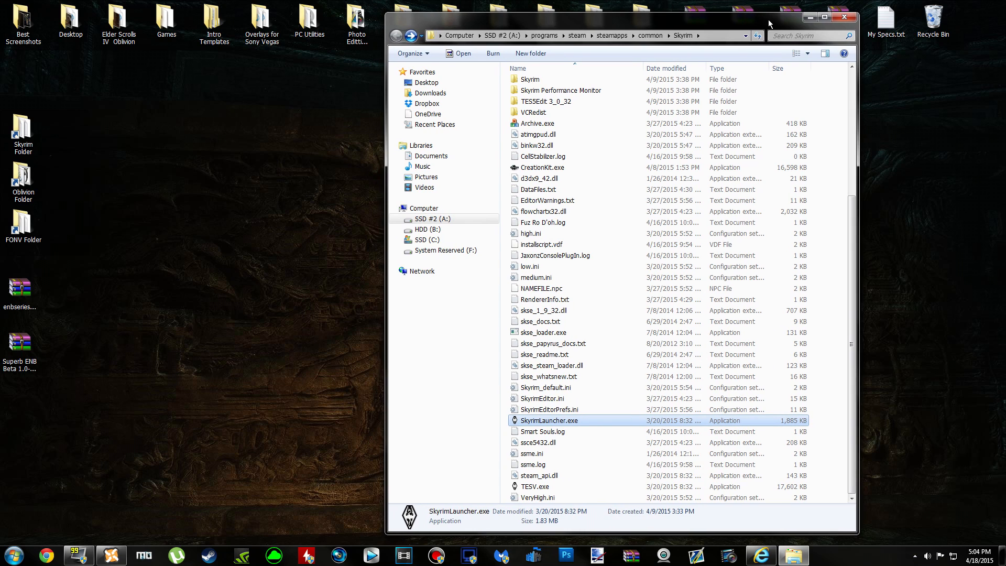
click(810, 18)
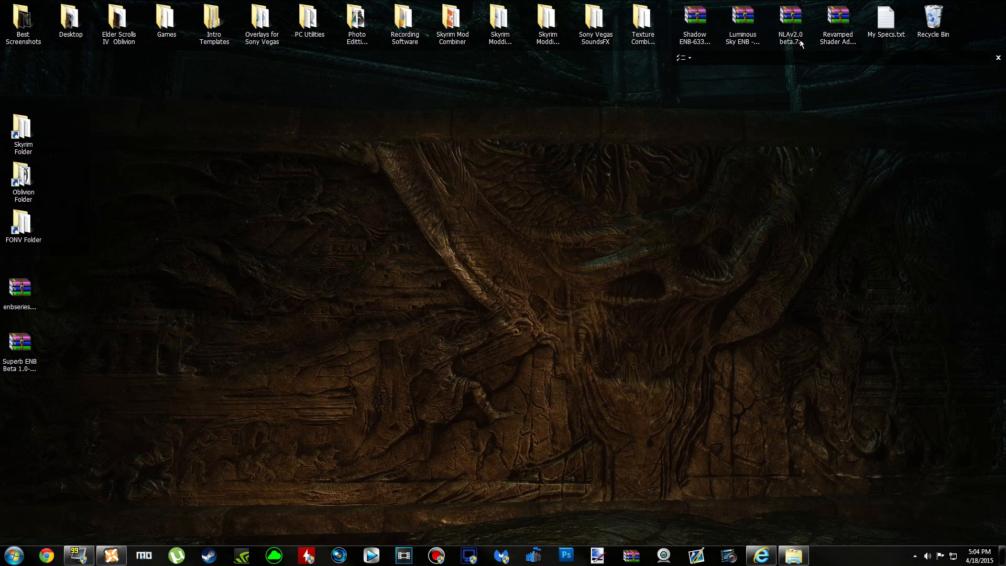
click(30, 301)
click(28, 359)
click(31, 303)
click(24, 366)
click(31, 300)
click(27, 356)
click(31, 295)
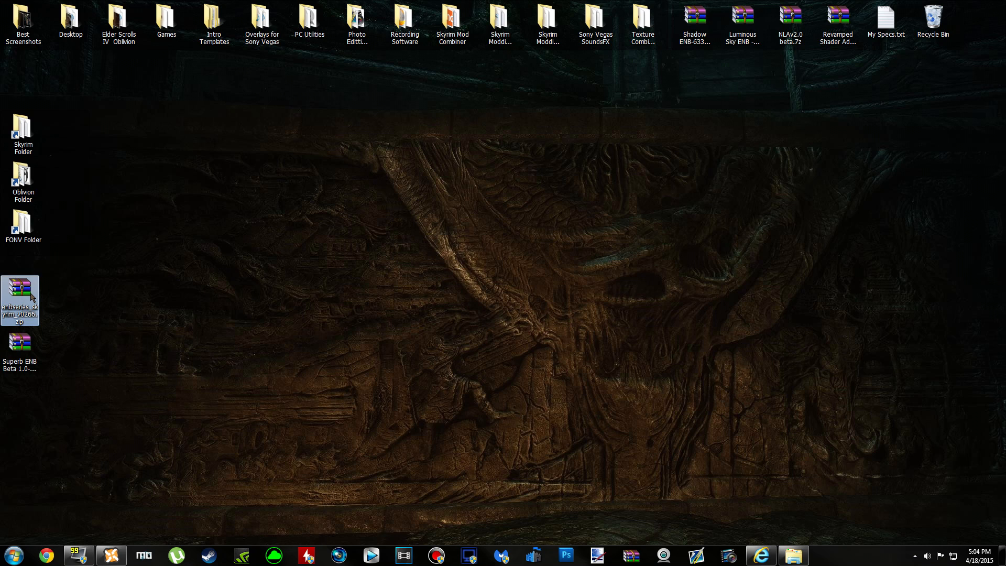
click(109, 307)
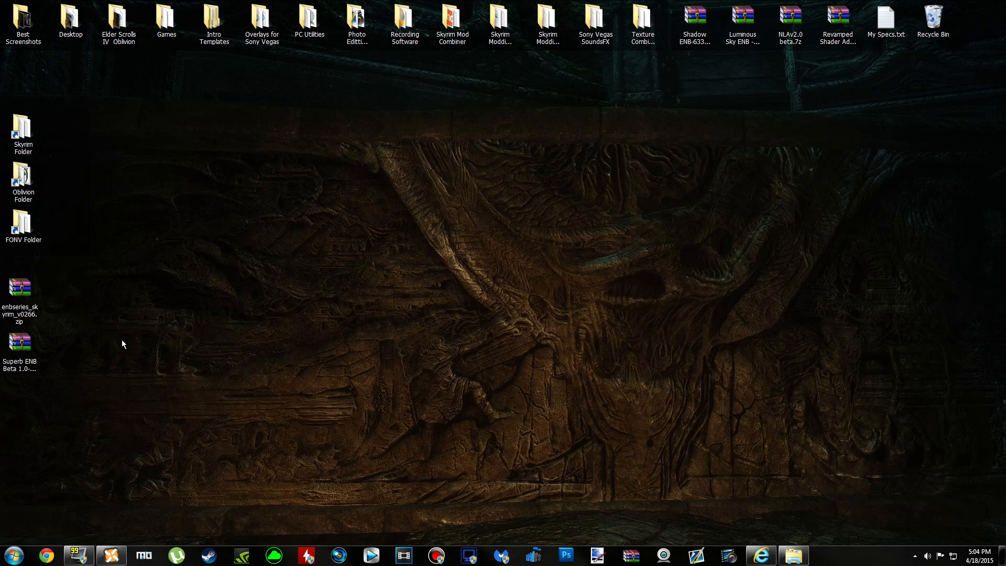
Extract enbseries_skyrim_v0266.zip into its own folder on the desktop and delete the zip archive.
right_click(27, 295)
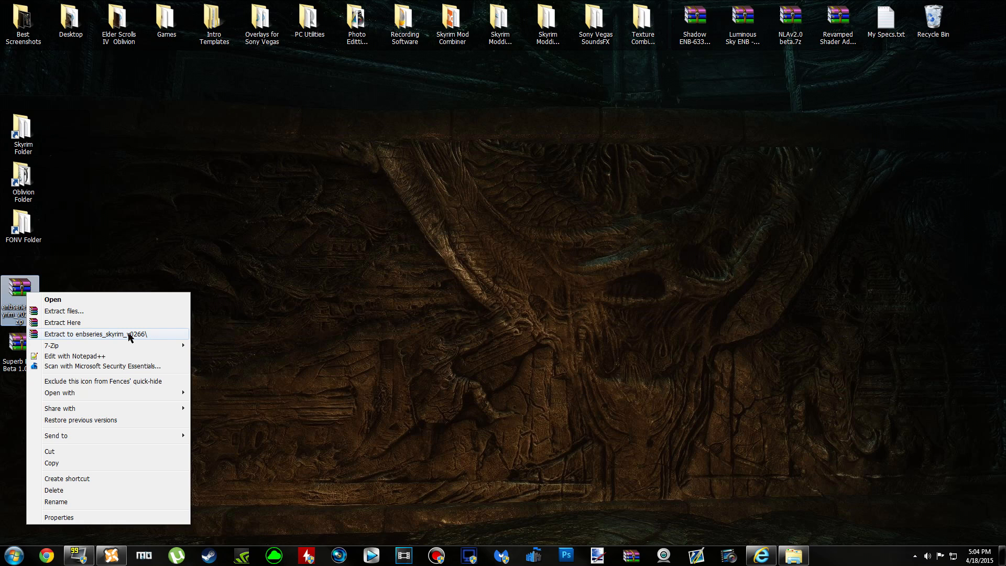
mouse_move(178, 346)
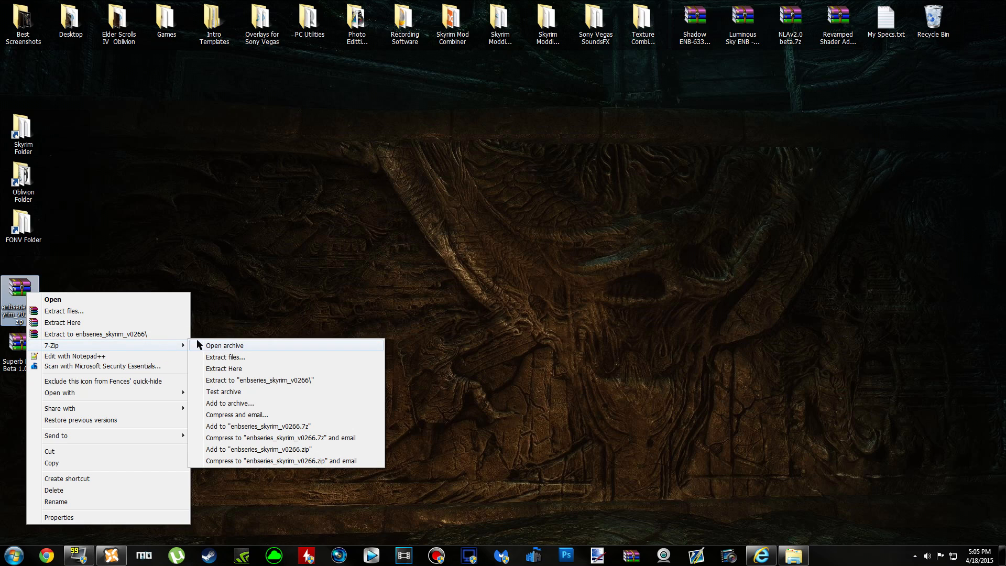
click(116, 334)
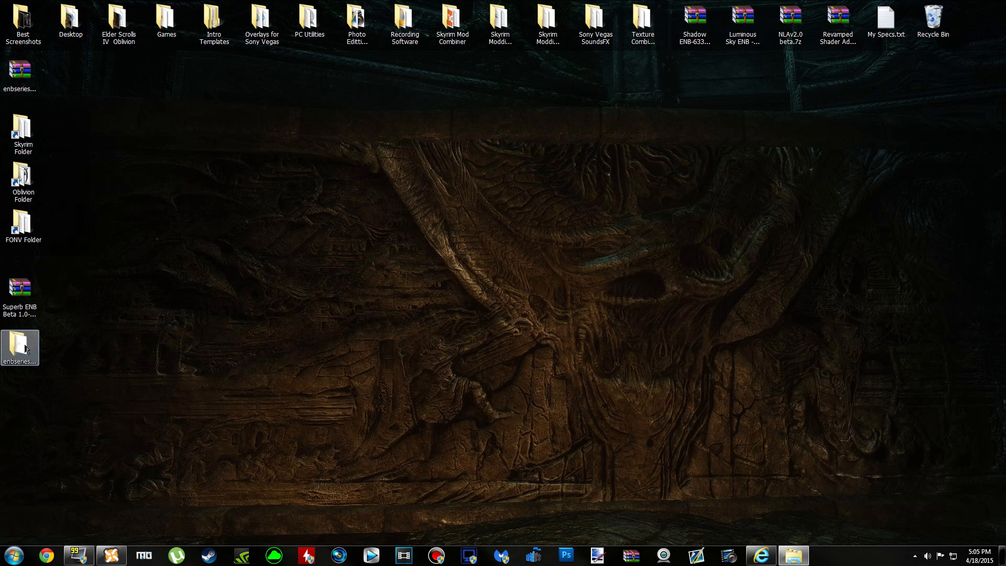
click(19, 73)
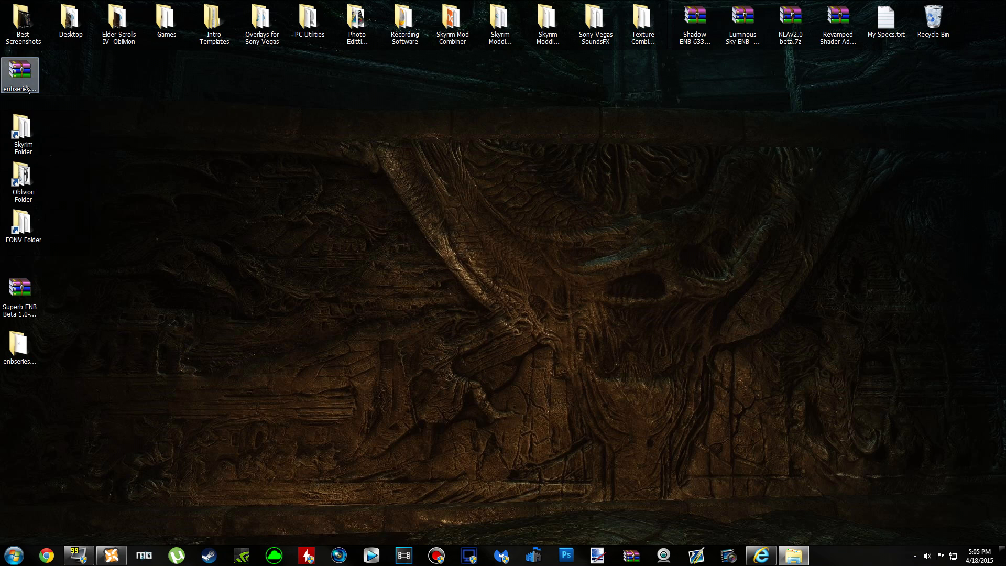
key(Delete)
key(Return)
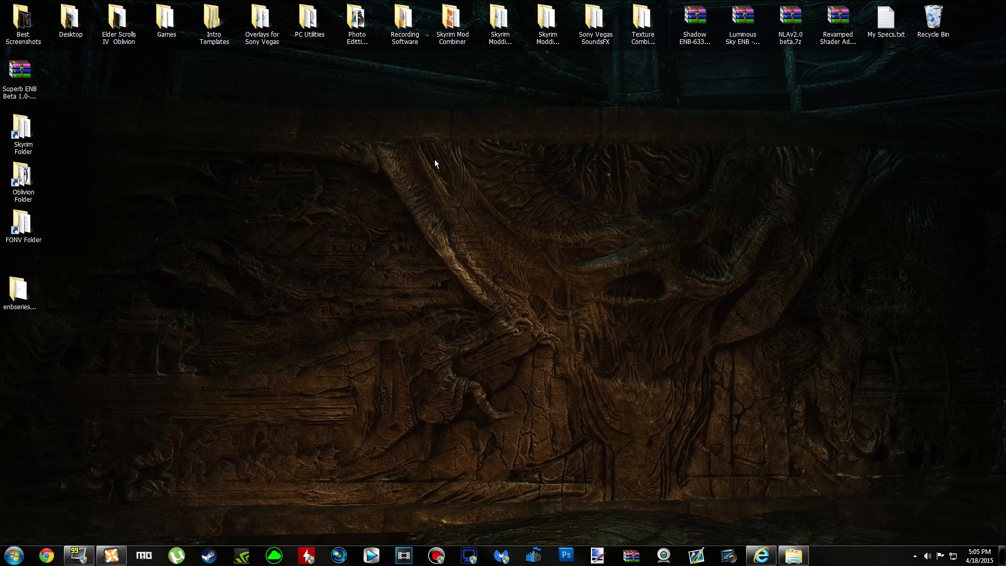
Extract Superb ENB Beta 1.0-11318-Beta.zip into its own folder on the desktop and delete the zip archive.
right_click(23, 77)
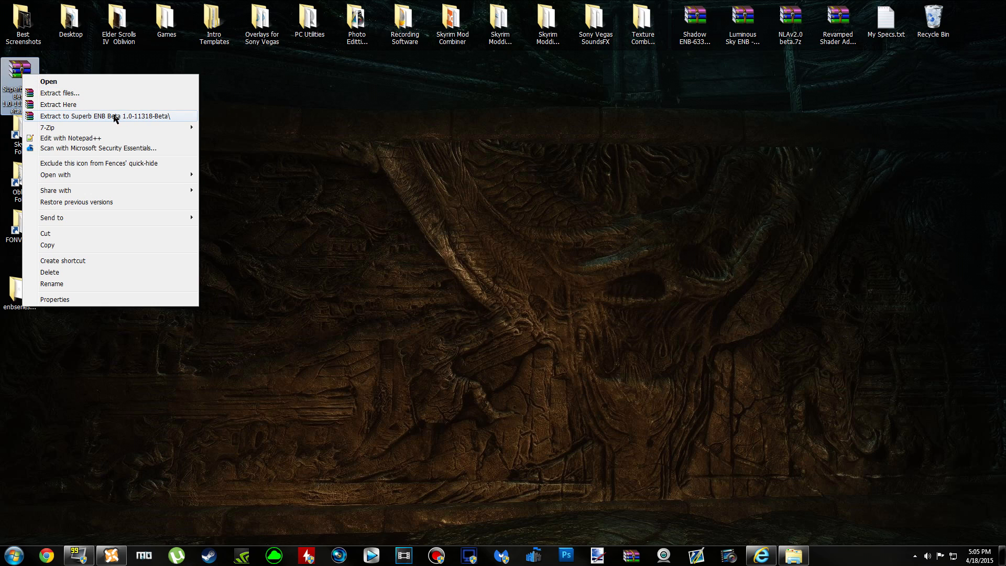
mouse_move(157, 127)
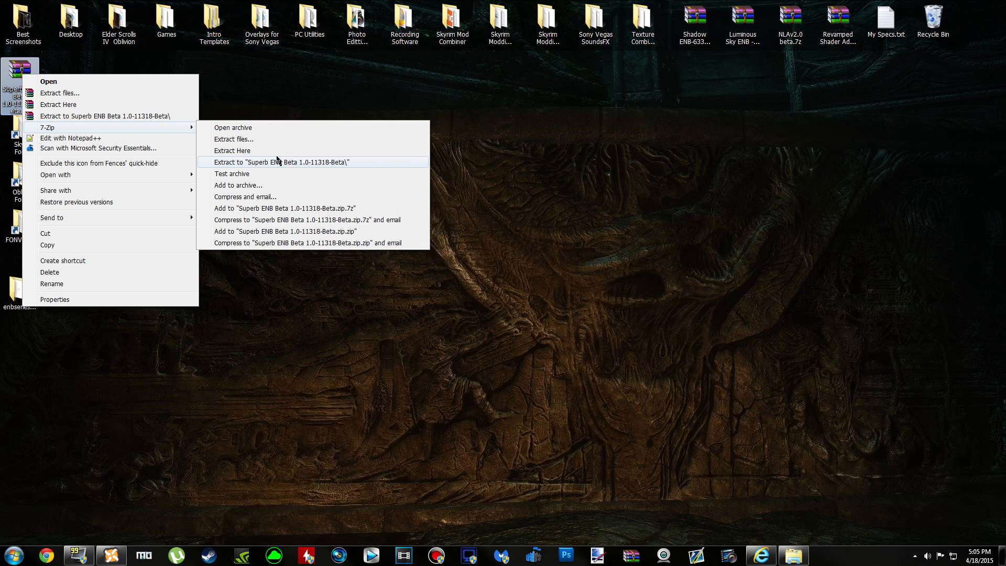
click(139, 118)
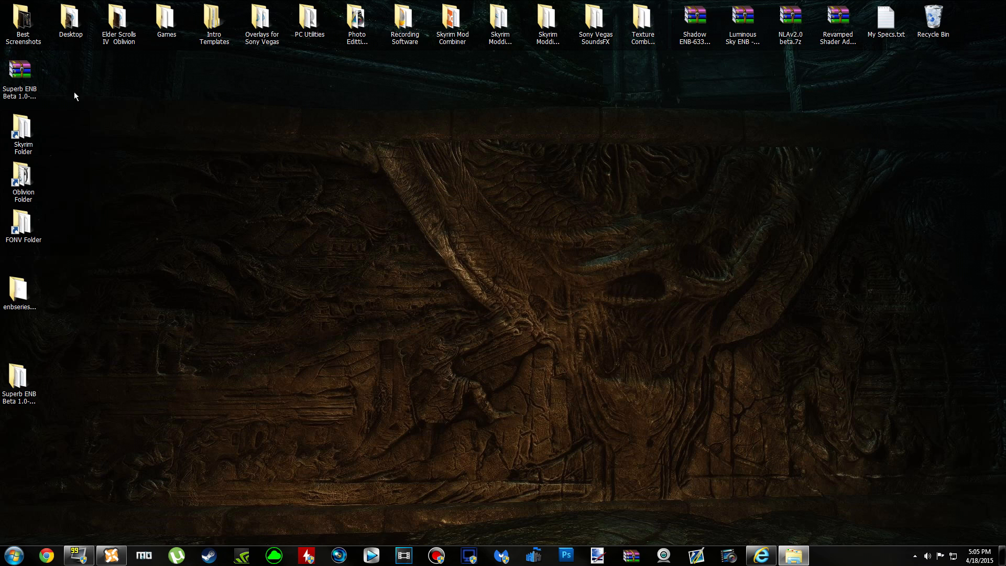
click(23, 72)
key(Delete)
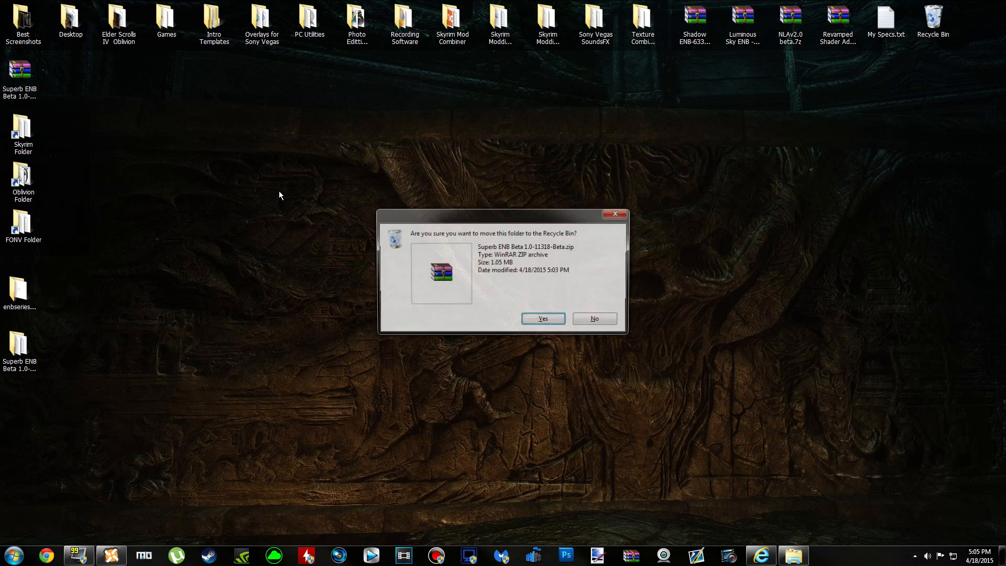
key(Return)
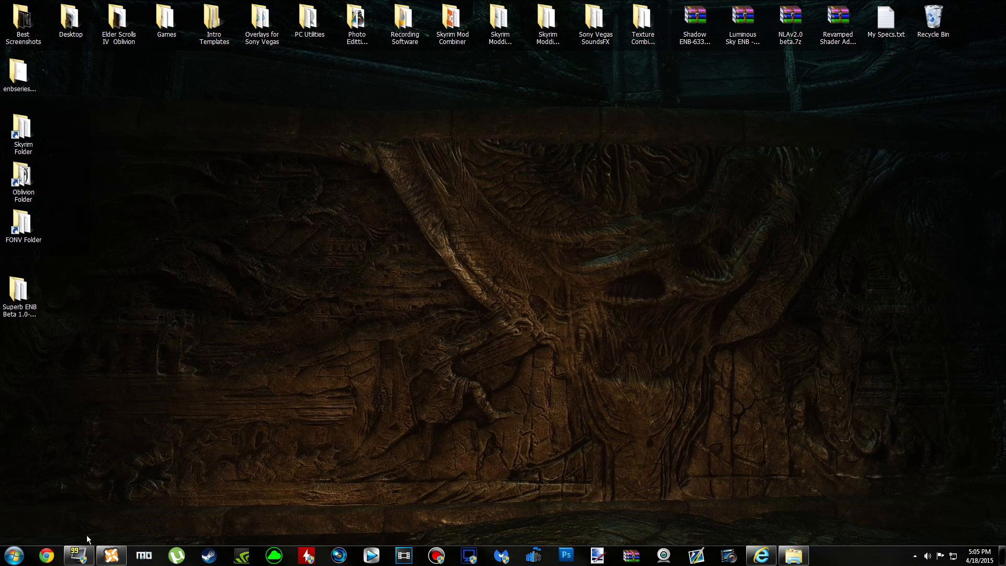
Check the Features and Installation sections on the Superb ENB page again and minimize the browser.
click(761, 555)
scroll(604, 245, up, 4)
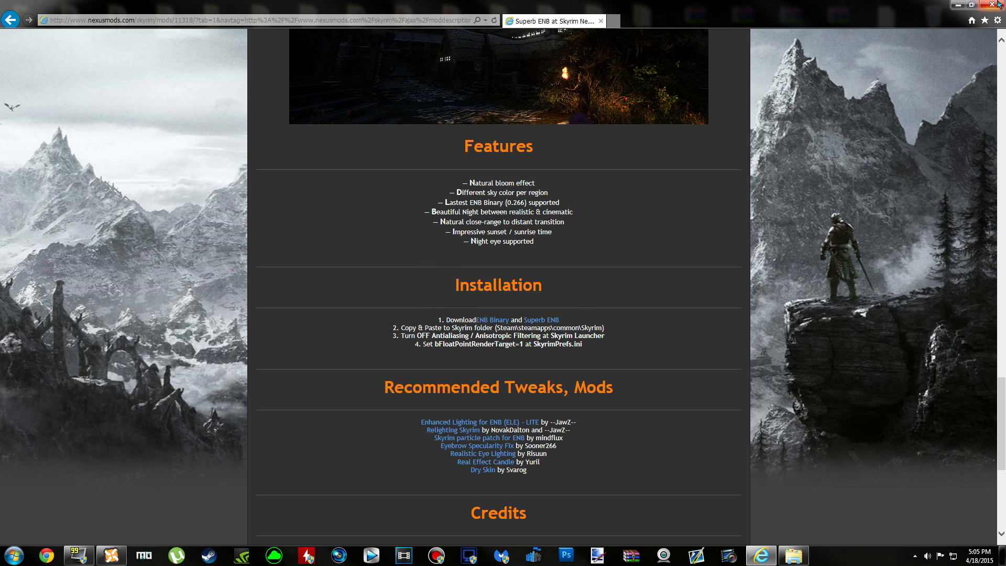
click(957, 5)
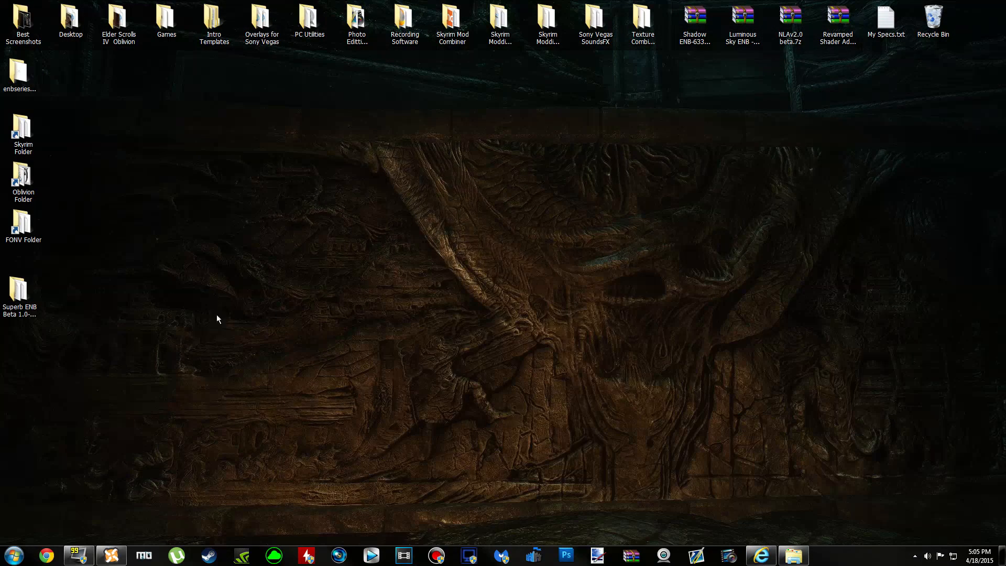
Open the extracted Superb ENB Beta 1.0-11318-Beta folder and arrange its window beside the restored Skyrim game folder.
double_click(29, 306)
drag(683, 3, 287, 19)
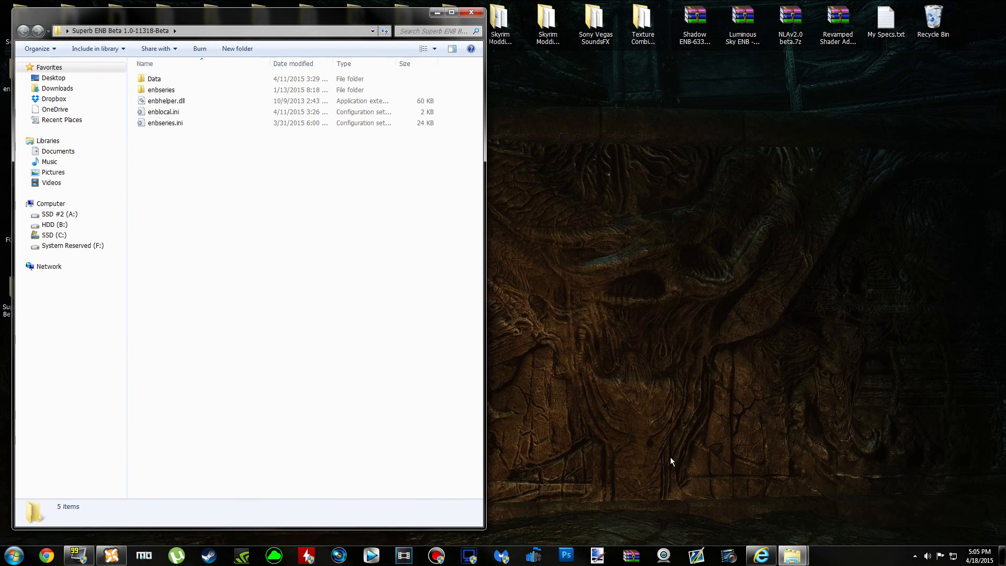
mouse_move(795, 560)
click(744, 505)
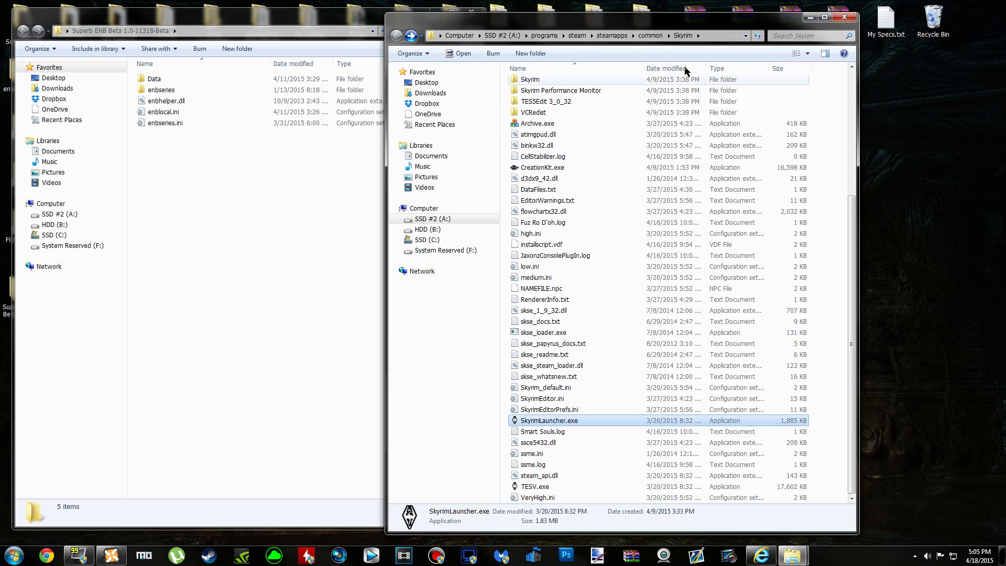
Copy the enbseries folder, enbhelper.dll, enblocal.ini and enbseries.ini from the Superb ENB folder into the Skyrim game folder.
drag(662, 20, 800, 15)
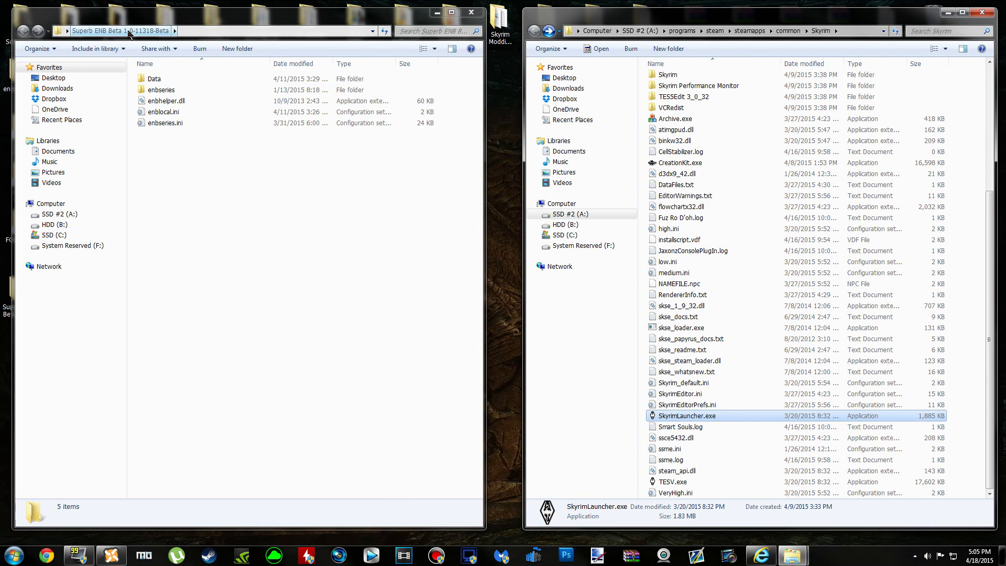
click(206, 20)
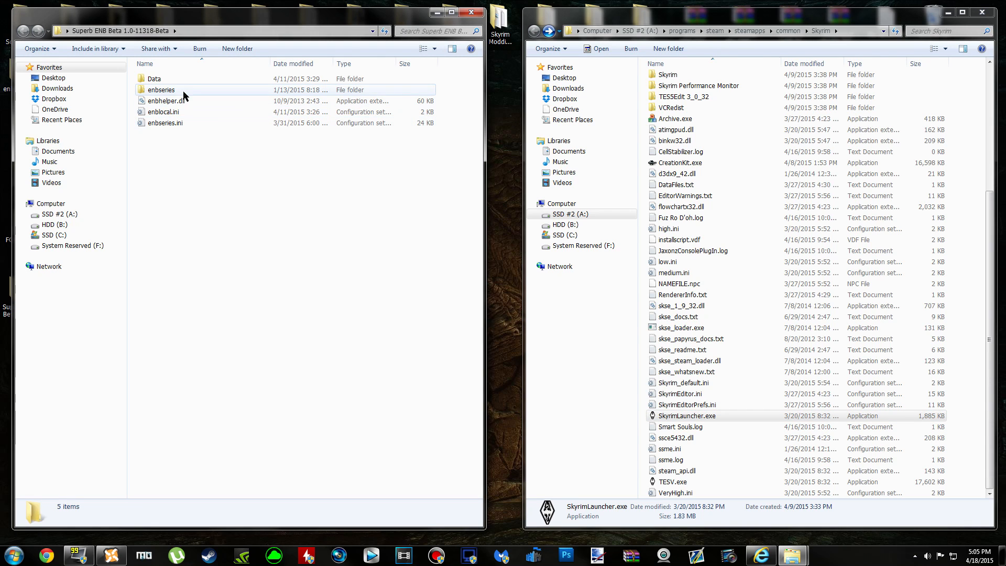
drag(282, 167, 170, 95)
right_click(218, 110)
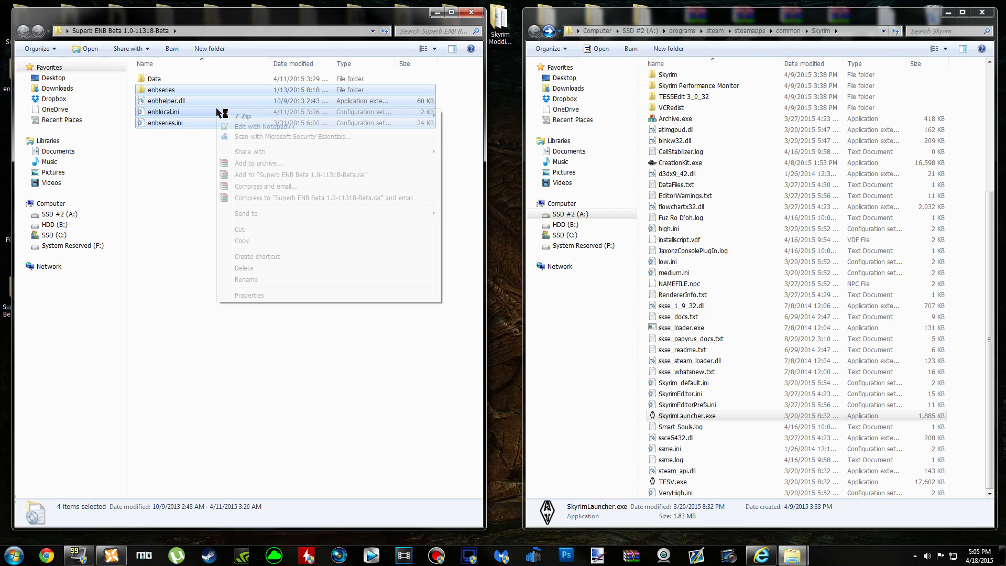
click(636, 196)
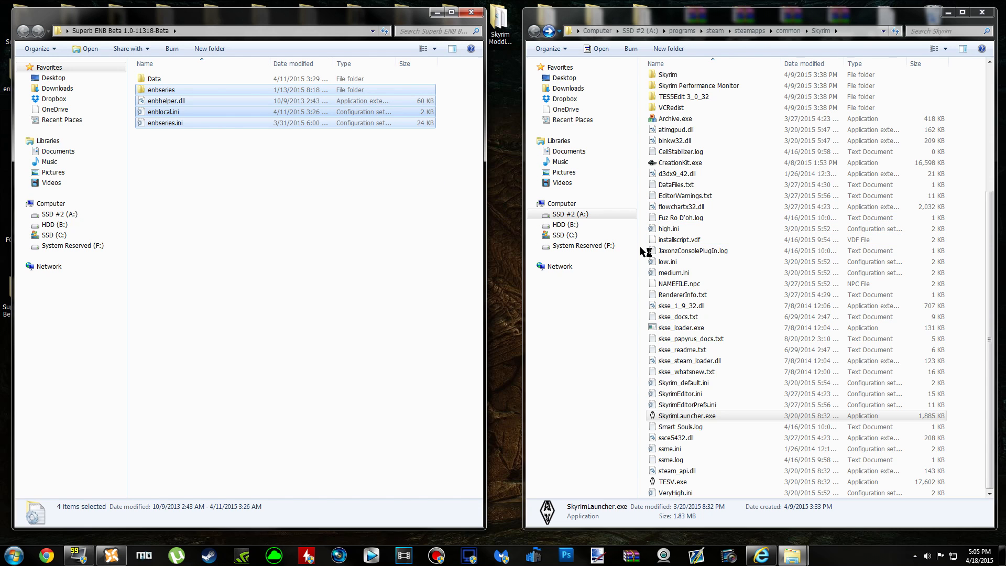
right_click(643, 266)
click(667, 320)
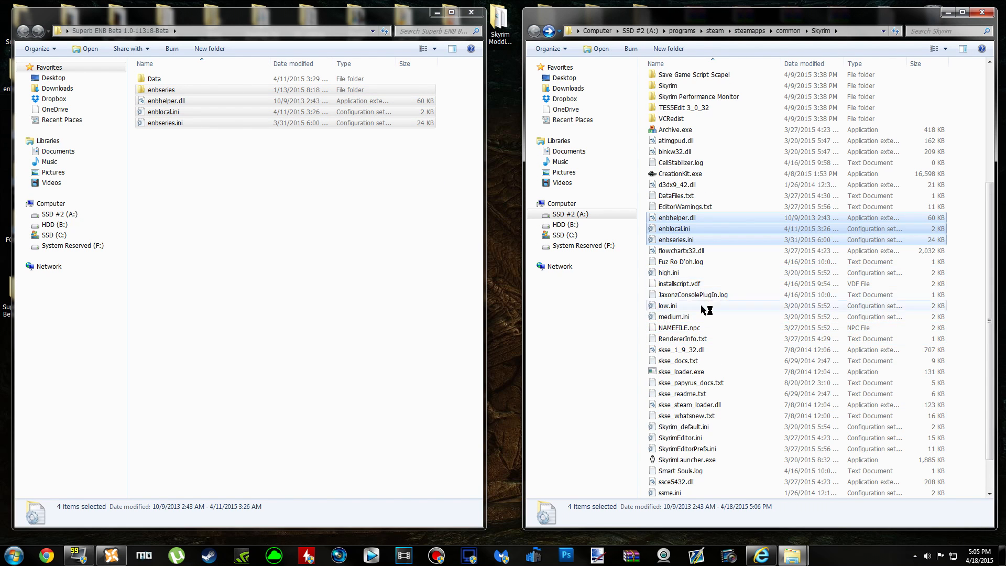
Compress the Data folder of the Superb ENB package into a RAR archive named Superb ENB Data.
drag(205, 18, 269, 22)
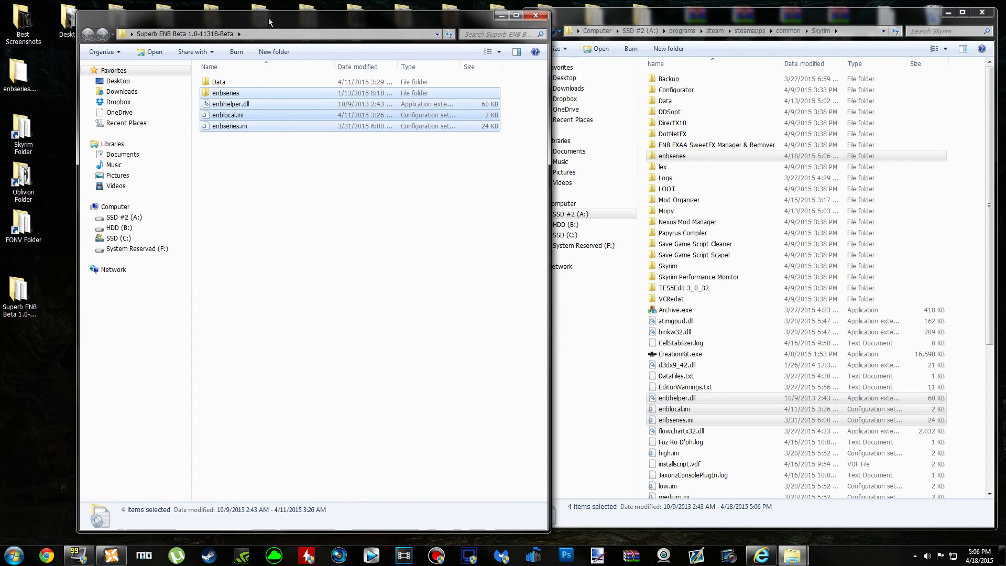
click(420, 249)
click(229, 83)
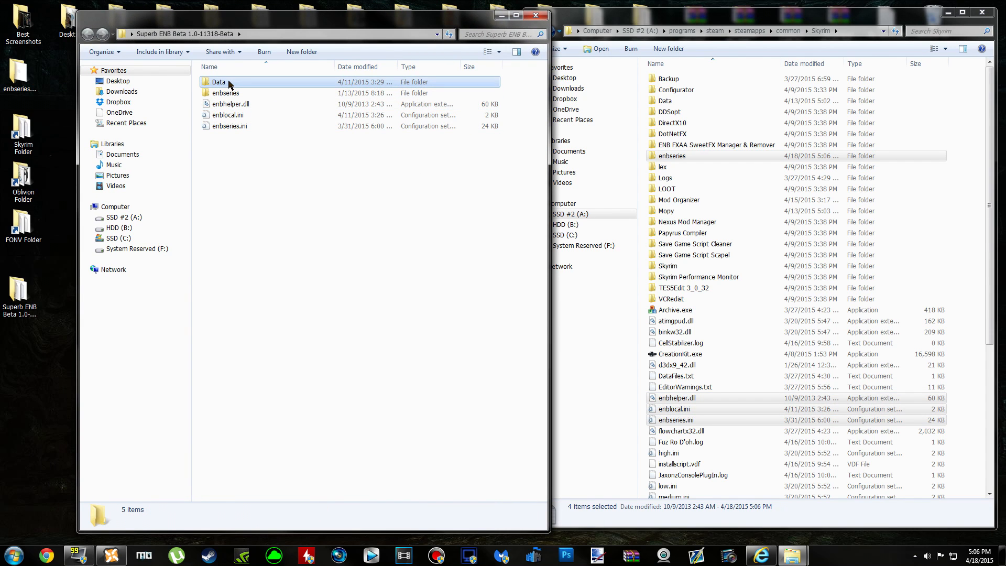
right_click(229, 84)
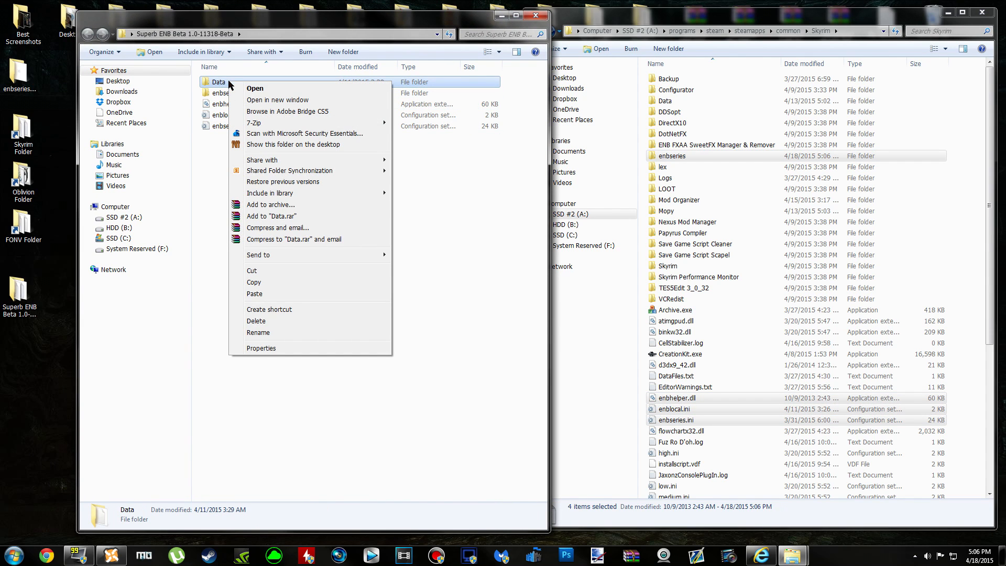
click(270, 205)
drag(478, 171, 324, 151)
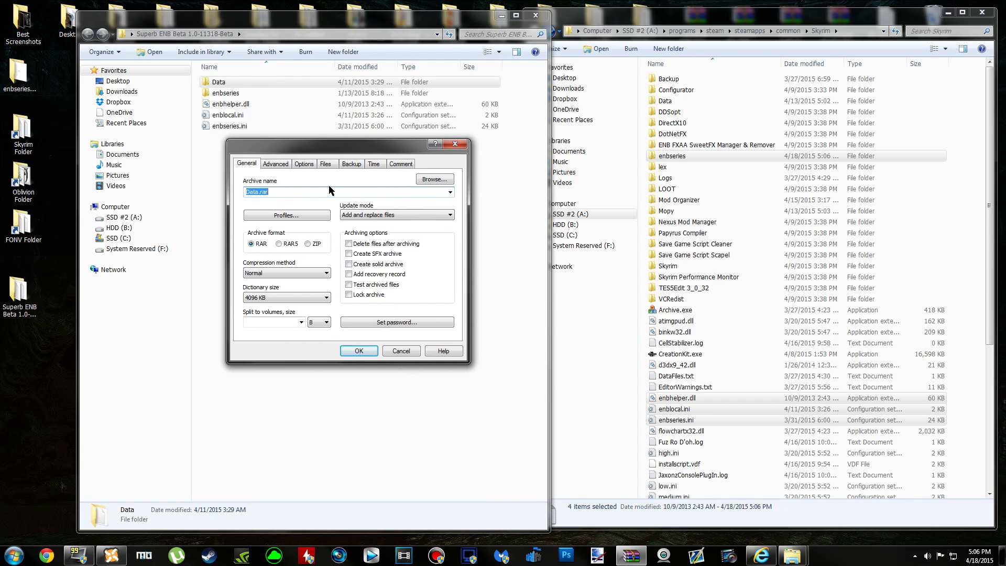
text(Superb ENB Data)
key(Return)
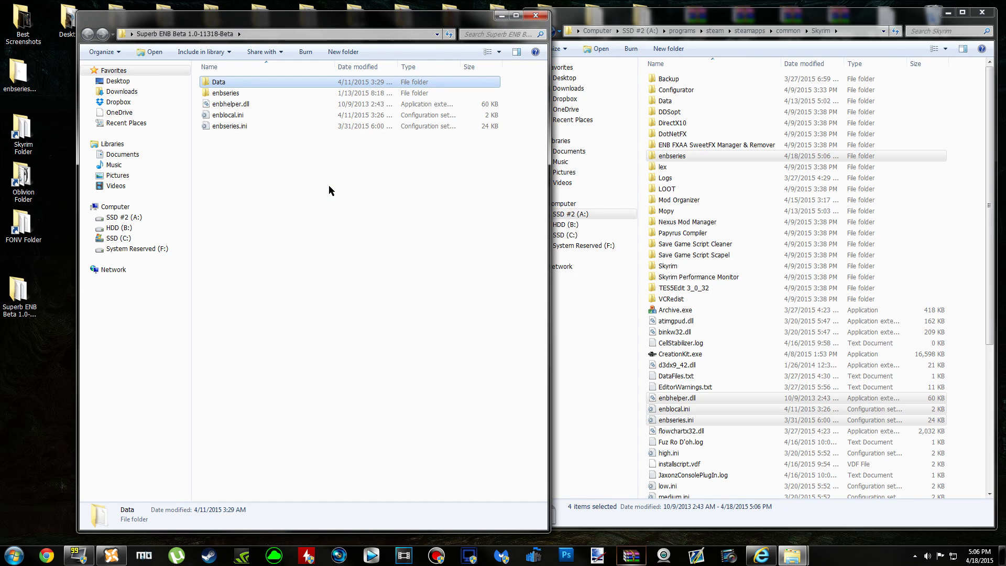
Move Superb ENB Data.rar from the Superb ENB folder onto the desktop and close that folder's window.
click(229, 137)
drag(354, 18, 644, 19)
drag(646, 141, 188, 312)
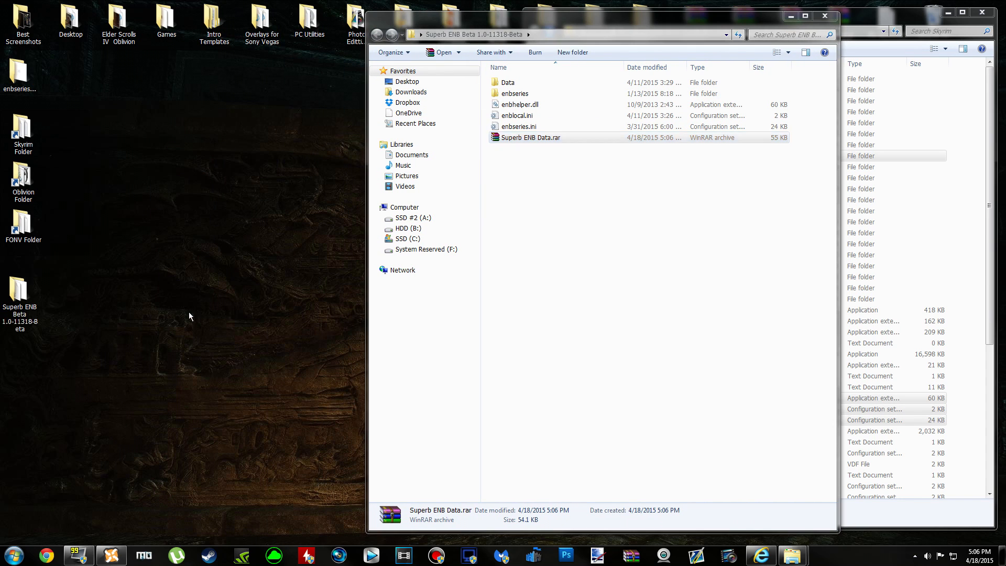
click(825, 16)
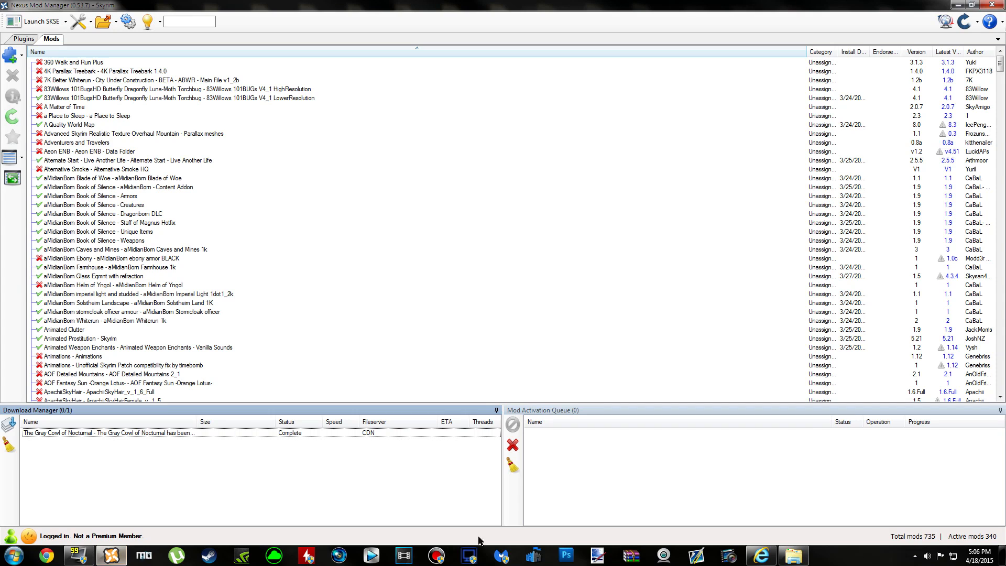
In Nexus Mod Manager, add Superb ENB Data.rar from the desktop as a mod, dismissing the error without opening the log or closing the program.
click(58, 42)
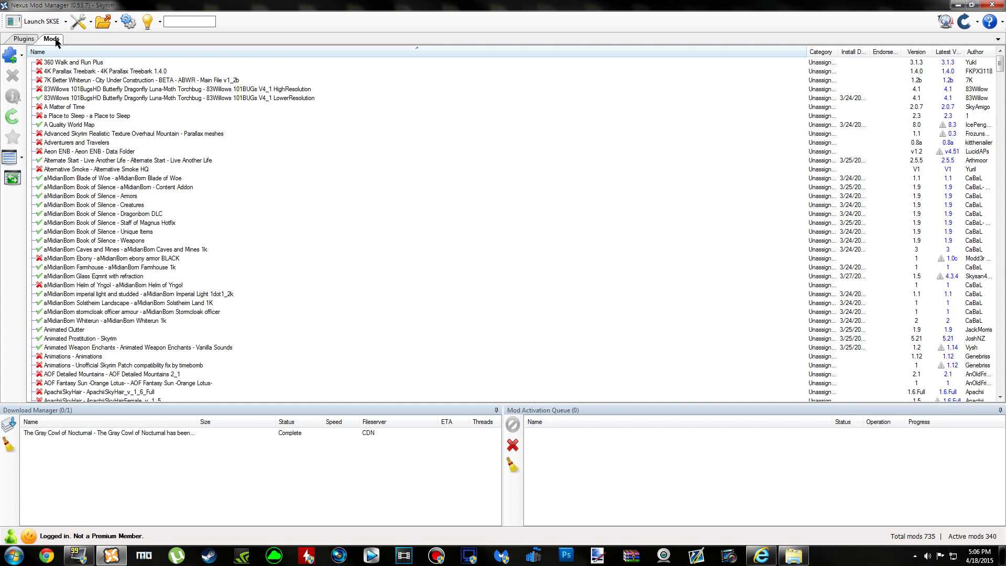
click(11, 54)
click(120, 93)
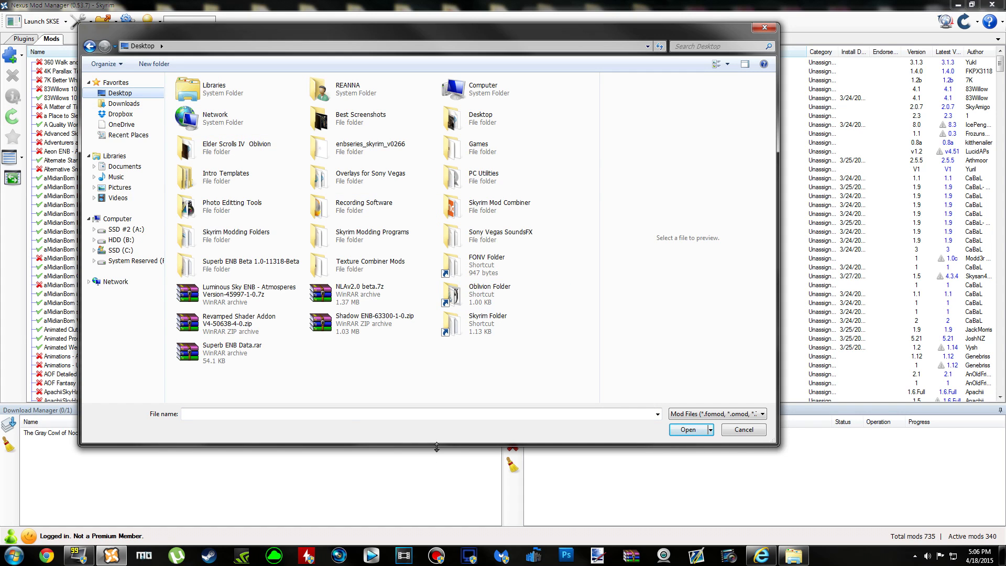
double_click(252, 351)
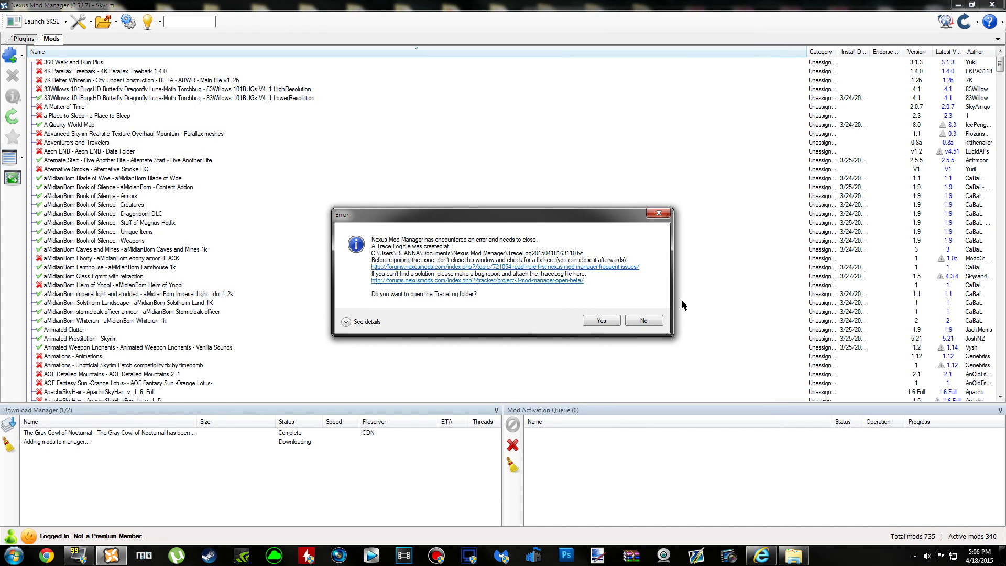
click(652, 322)
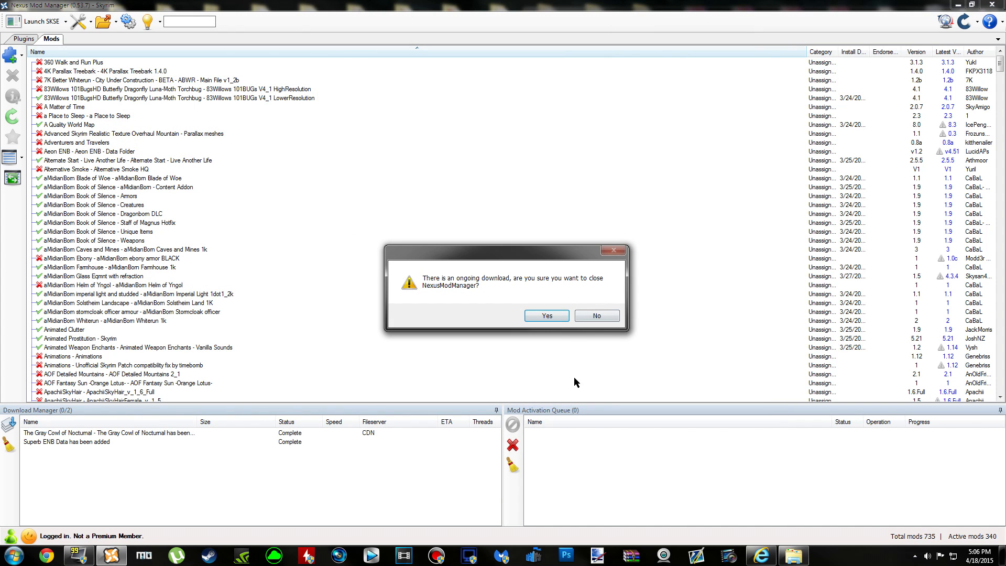
click(598, 316)
click(301, 442)
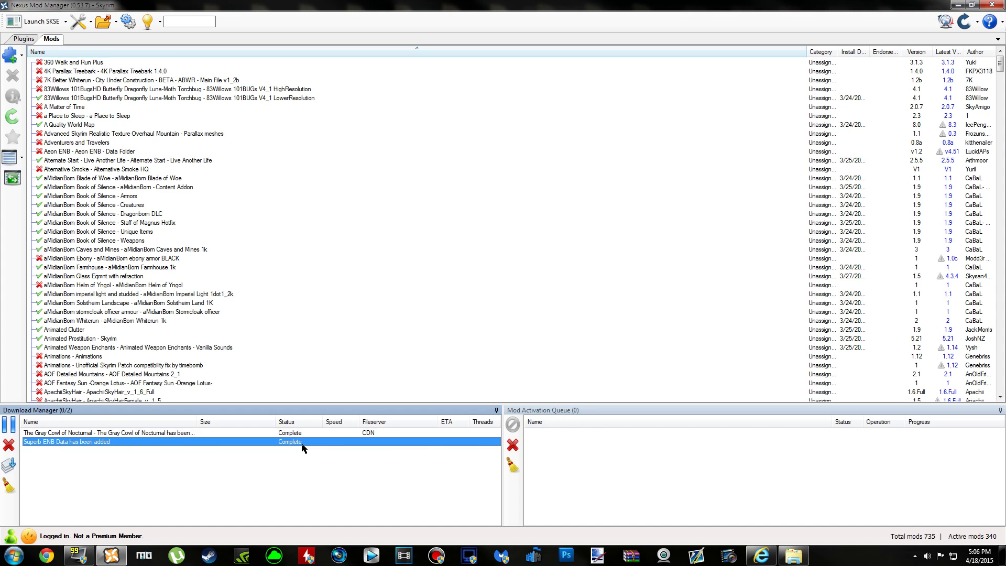
Search the mod list for "superb", clear the search, and select the Superb ENB Data entry among the downloads.
click(188, 22)
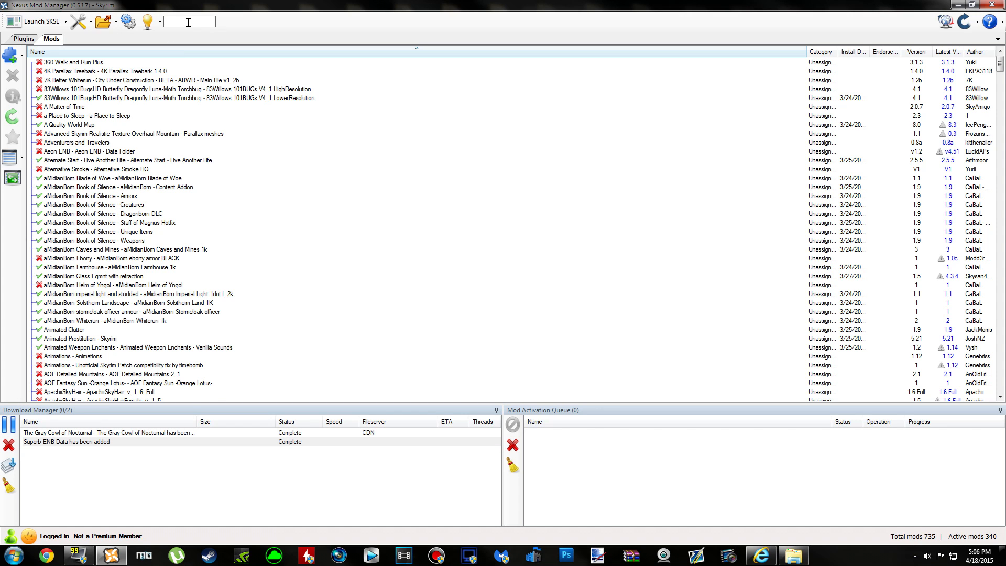
text(superb)
drag(206, 21, 151, 22)
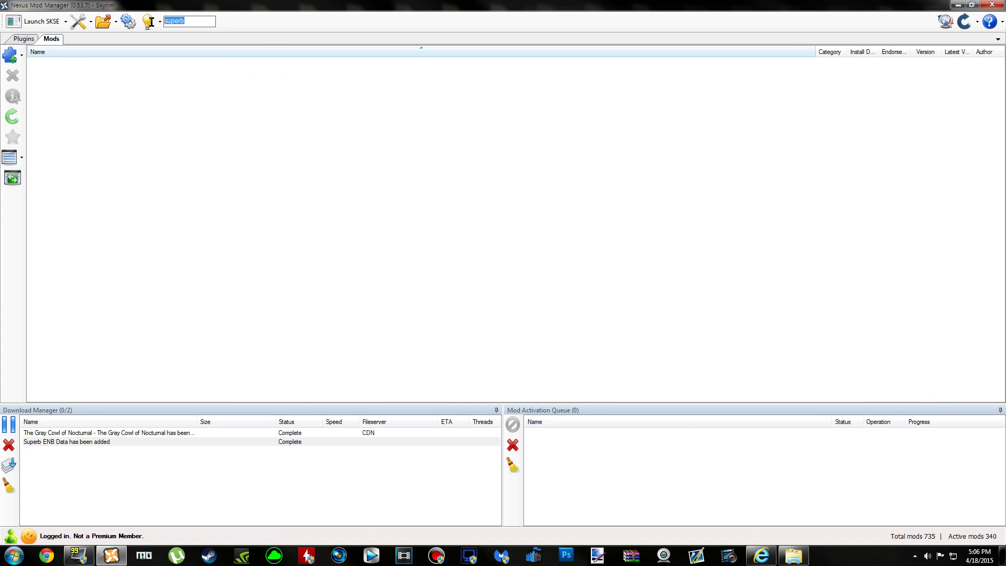
key(BackSpace)
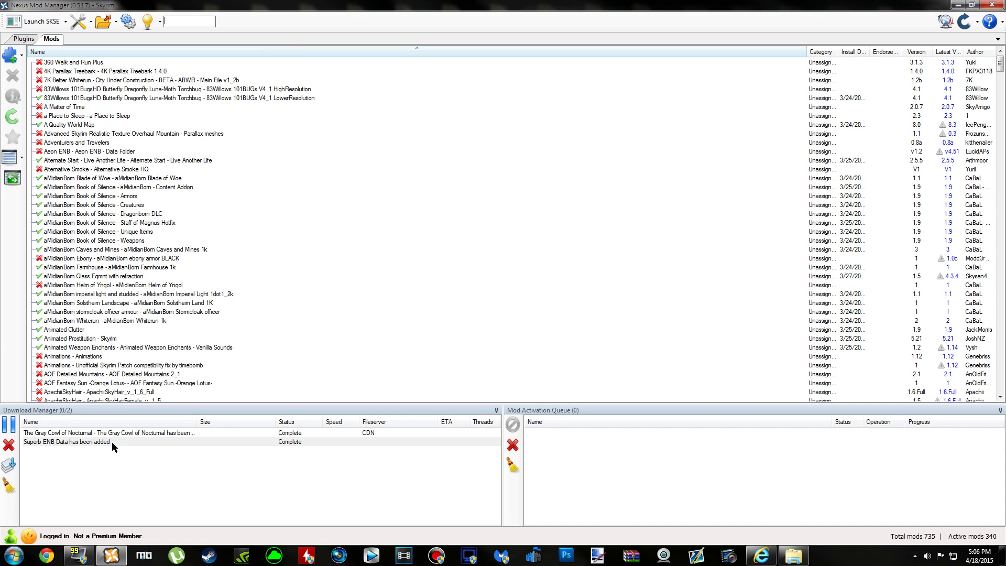
click(114, 444)
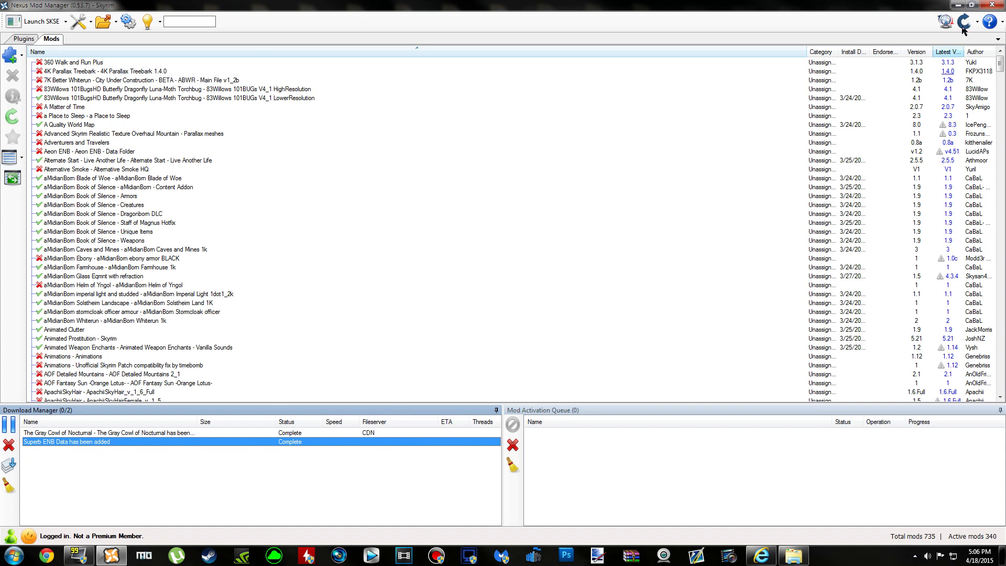
Close Nexus Mod Manager and start it again with Skyrim as the managed game.
click(992, 5)
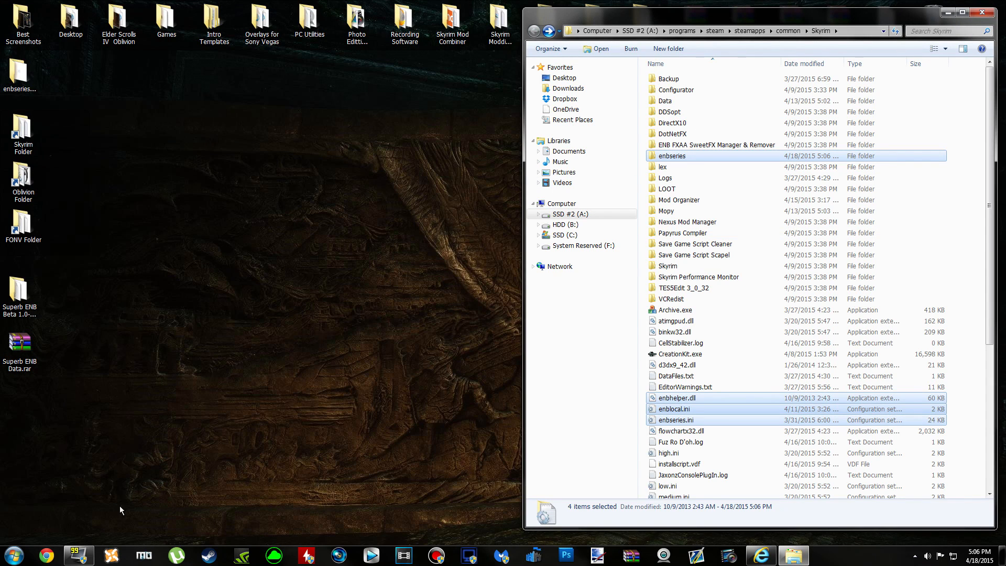
click(112, 555)
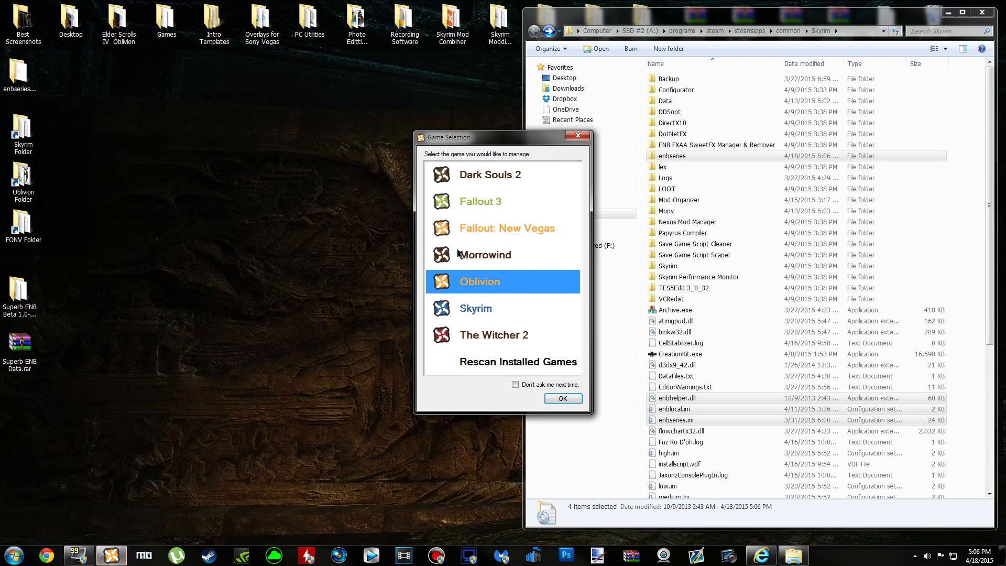
double_click(475, 310)
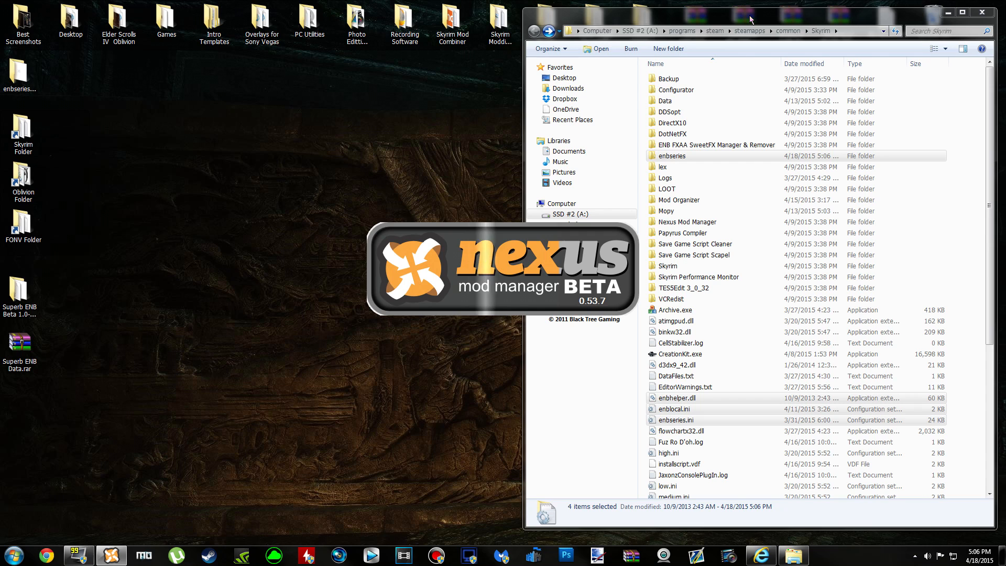
Open the WrapperVersion folder inside enbseries_skyrim_v0266 on the desktop and arrange its window beside the Skyrim game folder.
click(822, 19)
drag(865, 26, 684, 21)
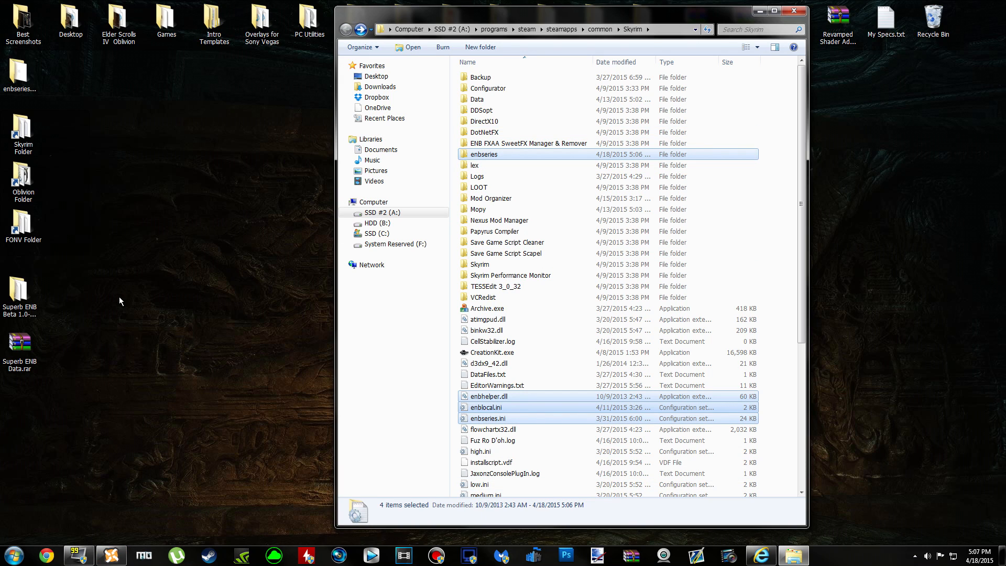
double_click(17, 80)
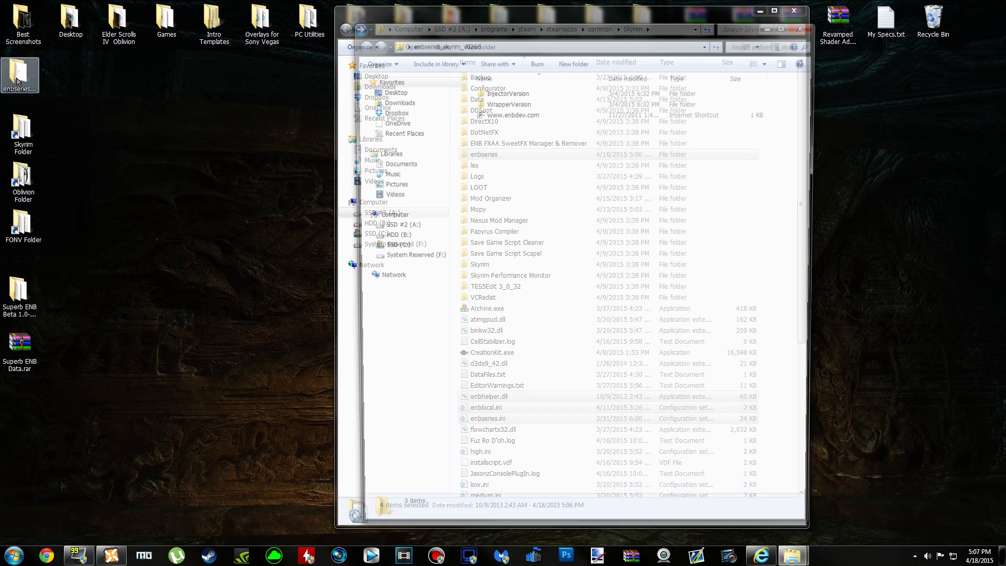
drag(473, 27, 167, 26)
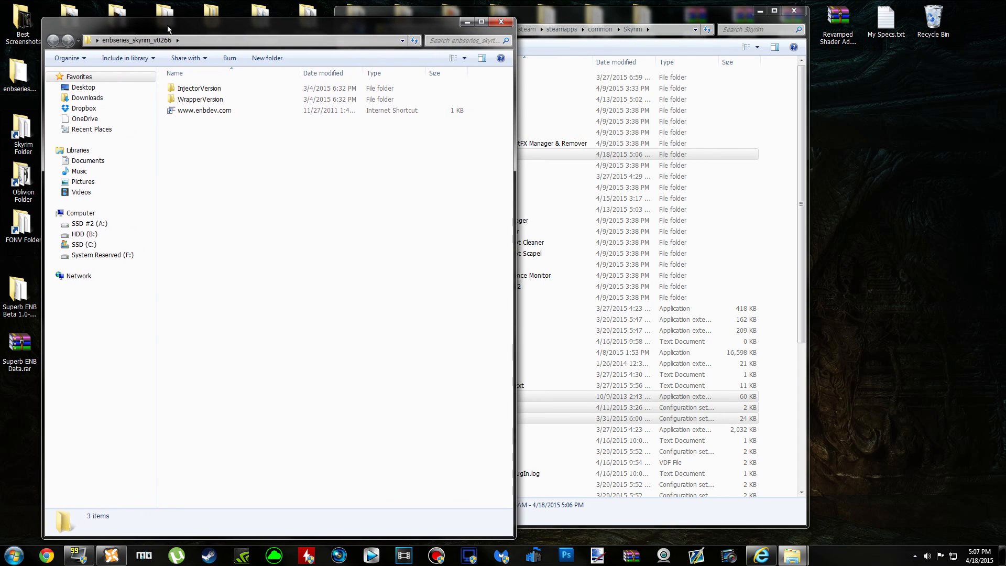
double_click(197, 100)
drag(659, 14, 838, 17)
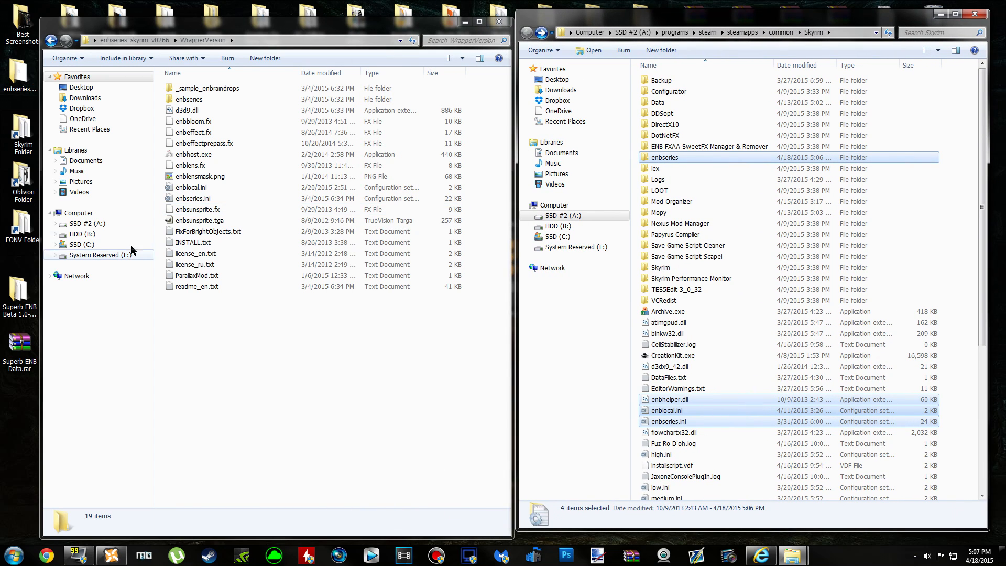
Copy d3d9.dll and enbhost.exe from the WrapperVersion folder into the Skyrim game folder.
click(234, 114)
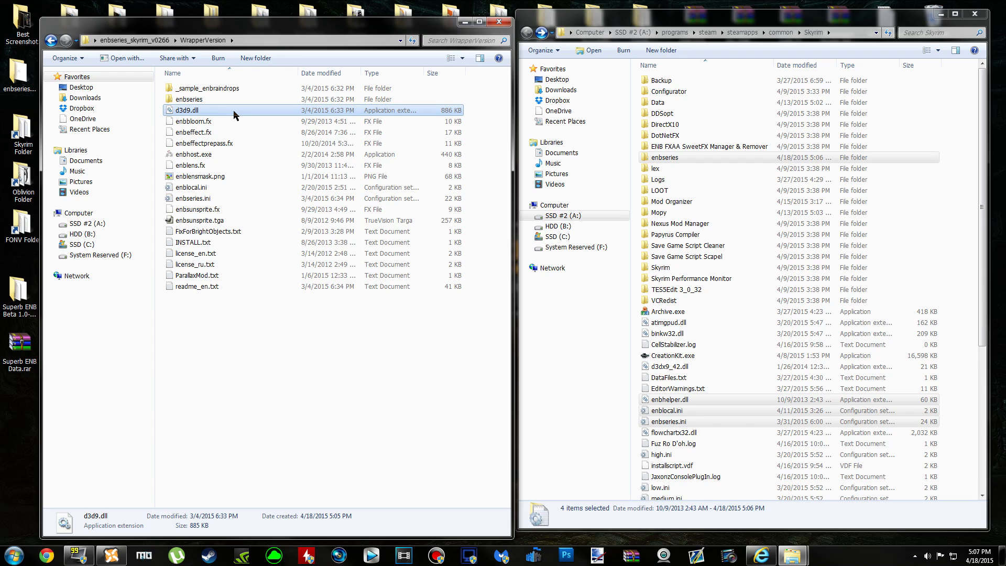
ctrl+click(234, 159)
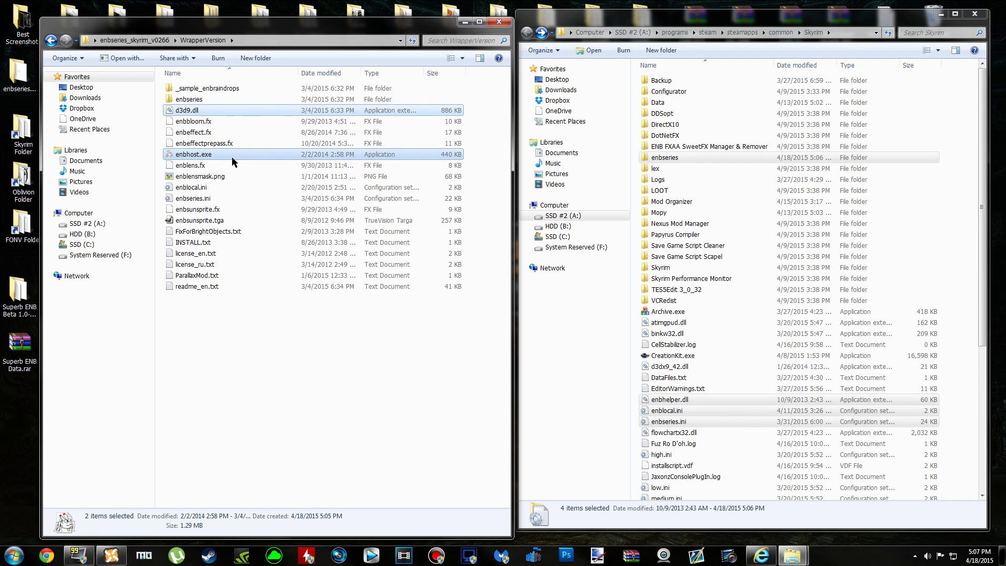
right_click(233, 158)
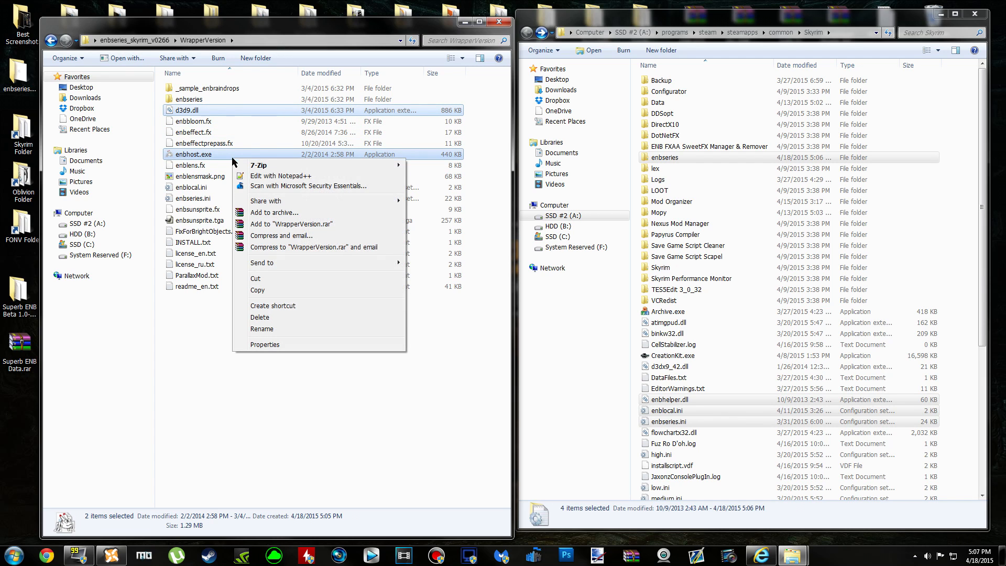
click(255, 289)
right_click(636, 260)
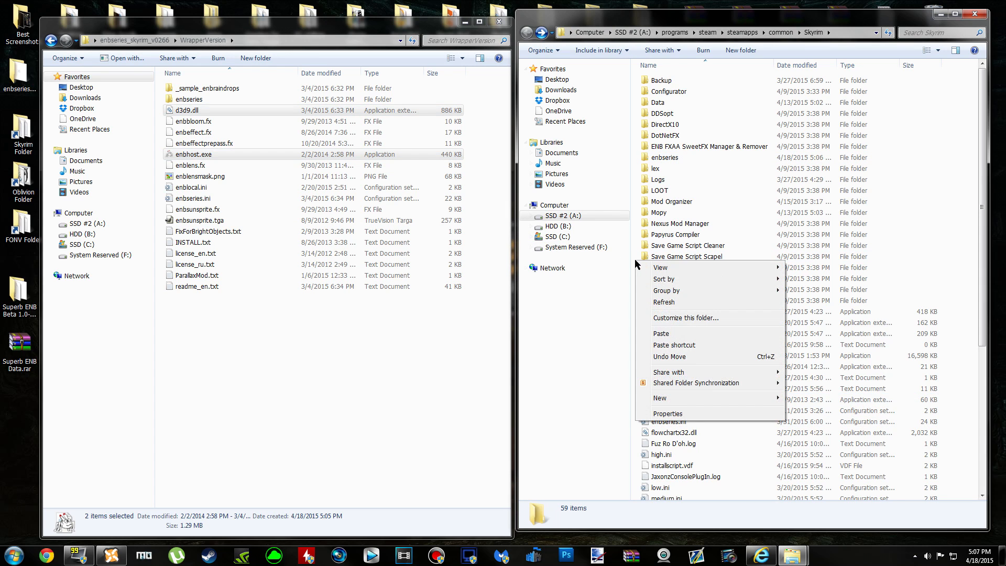
click(665, 333)
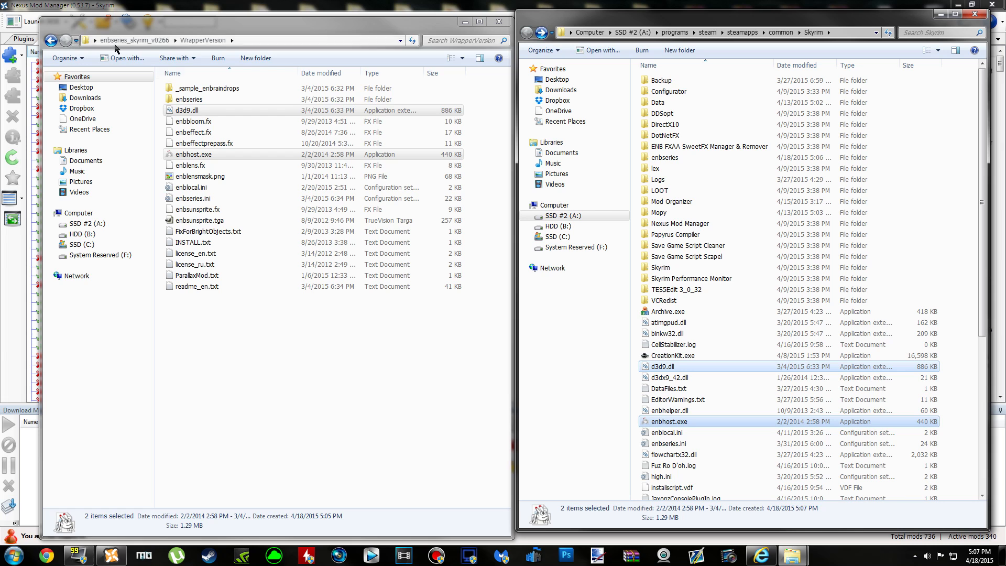
Go back to the enbseries_skyrim_v0266 folder and open InjectorVersion to examine its files.
click(51, 40)
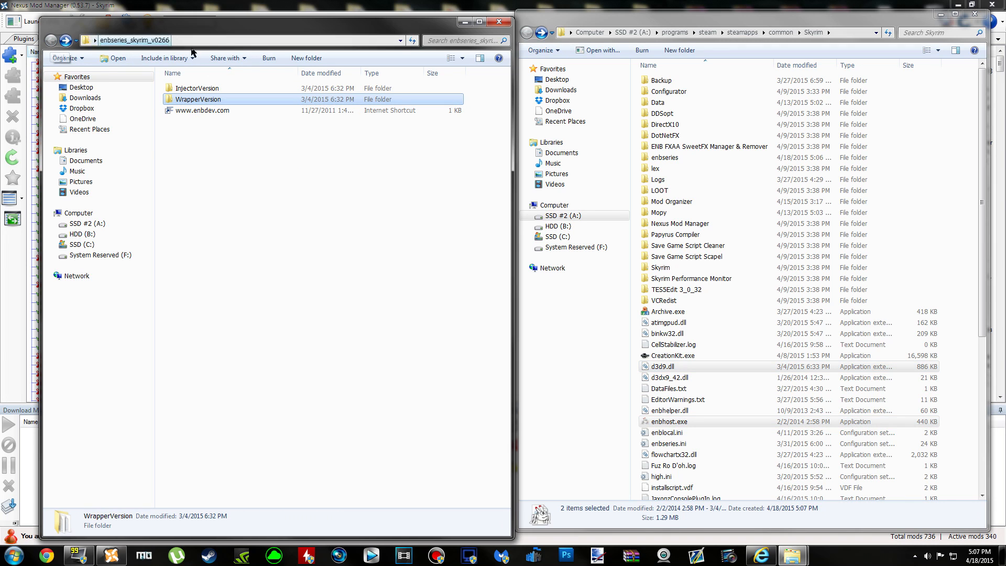
double_click(219, 89)
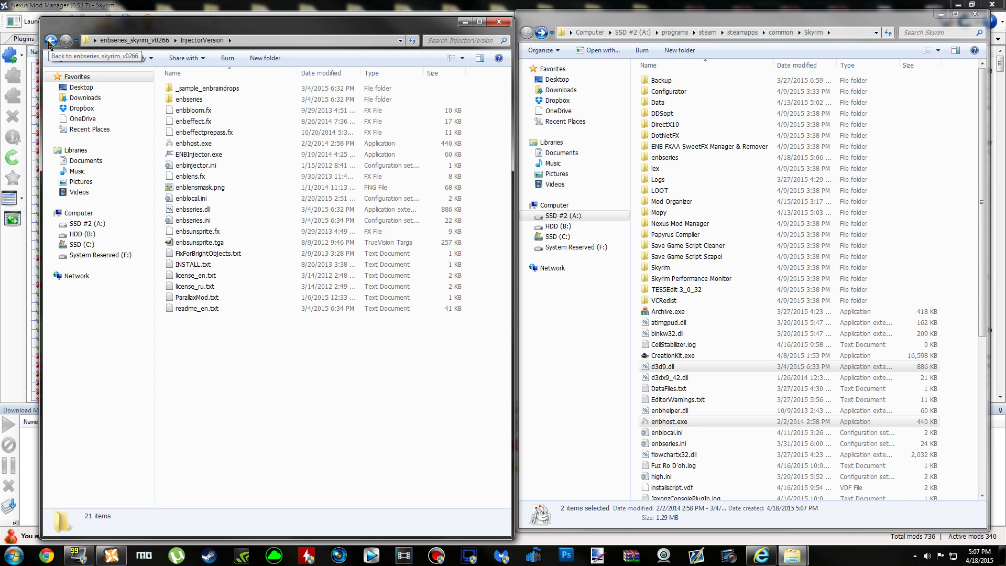
Go back from InjectorVersion, open the WrapperVersion folder to check its files, and close that folder window.
drag(324, 368, 199, 92)
click(237, 392)
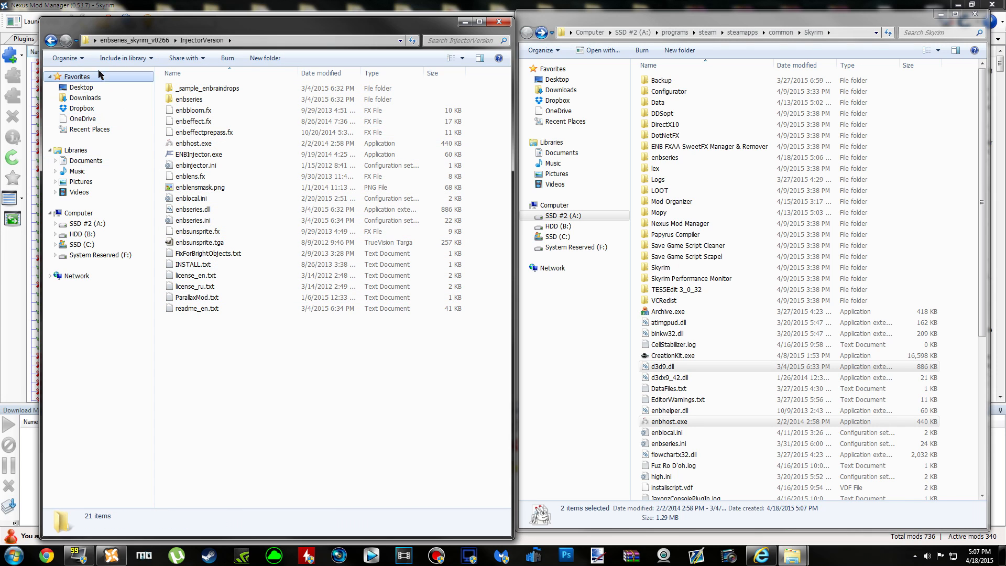
click(50, 41)
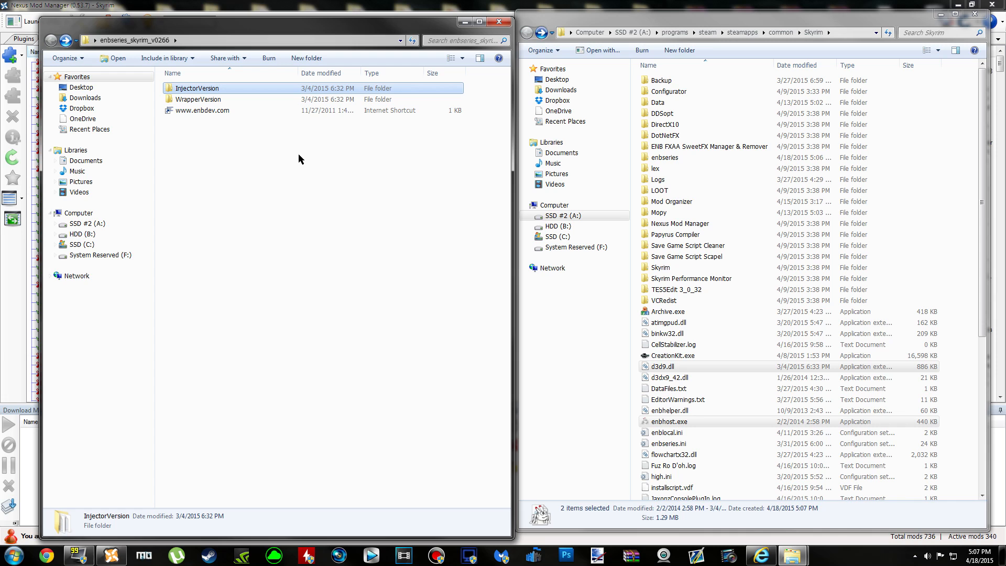
click(293, 292)
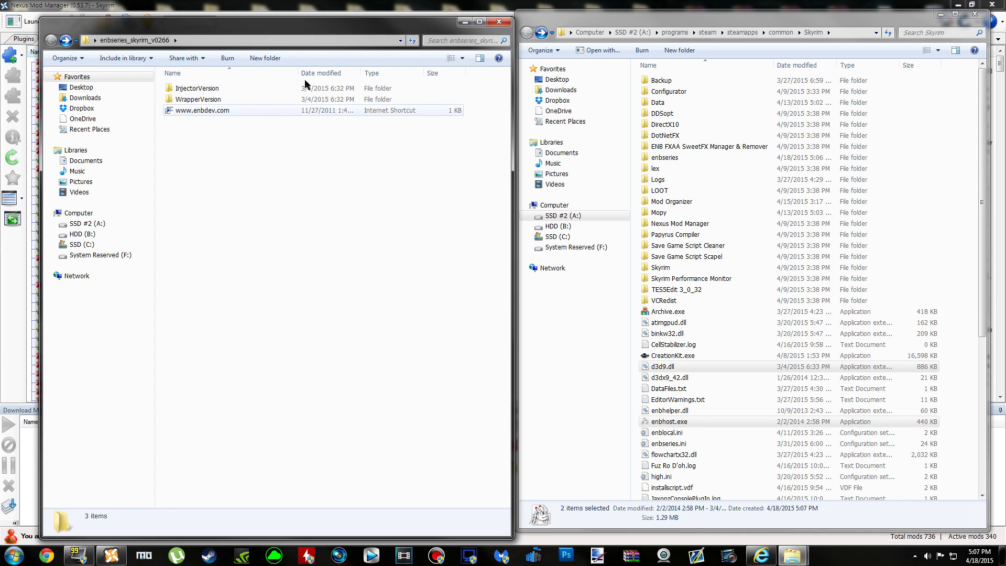
double_click(287, 103)
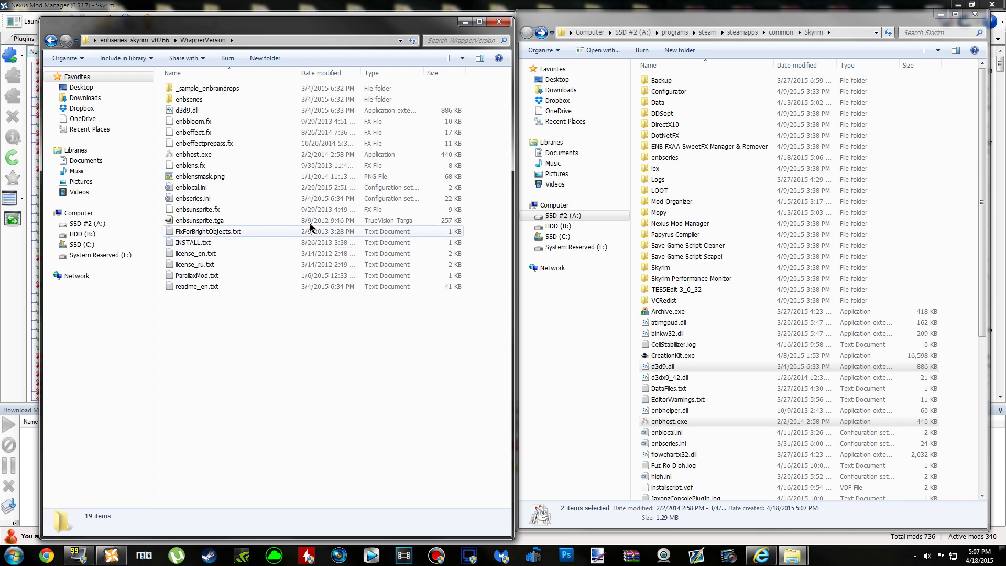
click(499, 22)
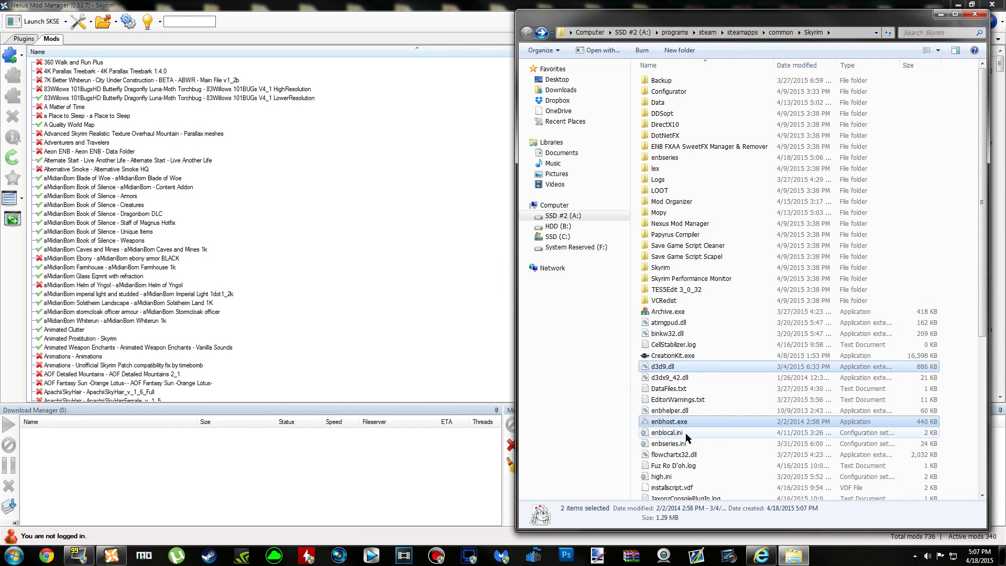
Center the Skyrim game folder window and open its enblocal.ini in Notepad++.
drag(769, 16, 552, 14)
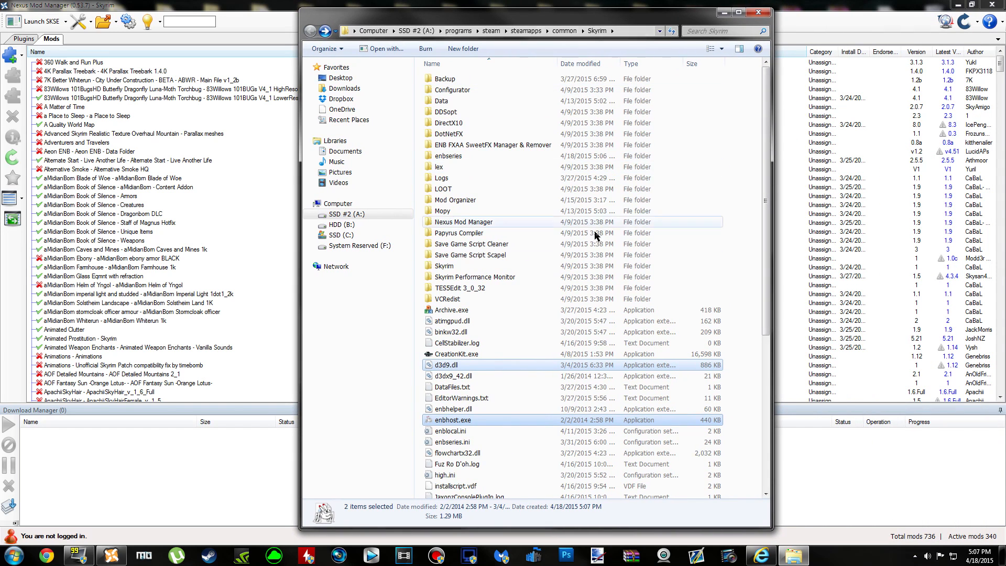
scroll(596, 236, down, 8)
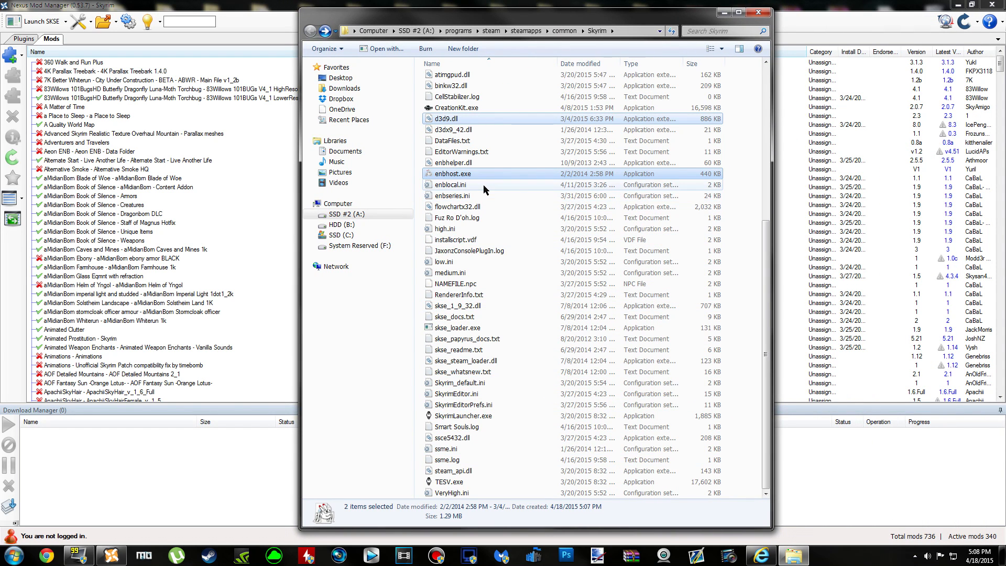
click(484, 185)
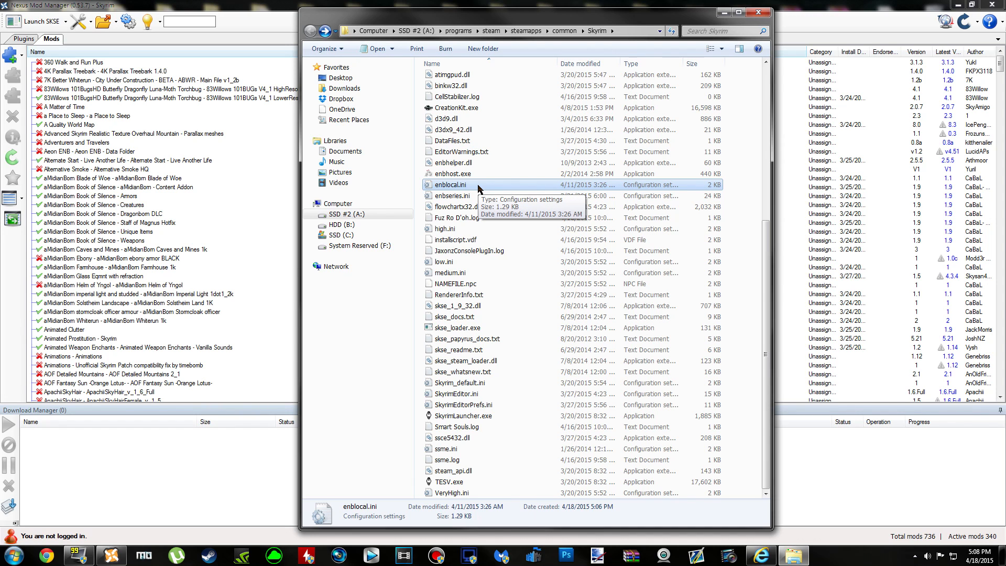
right_click(478, 187)
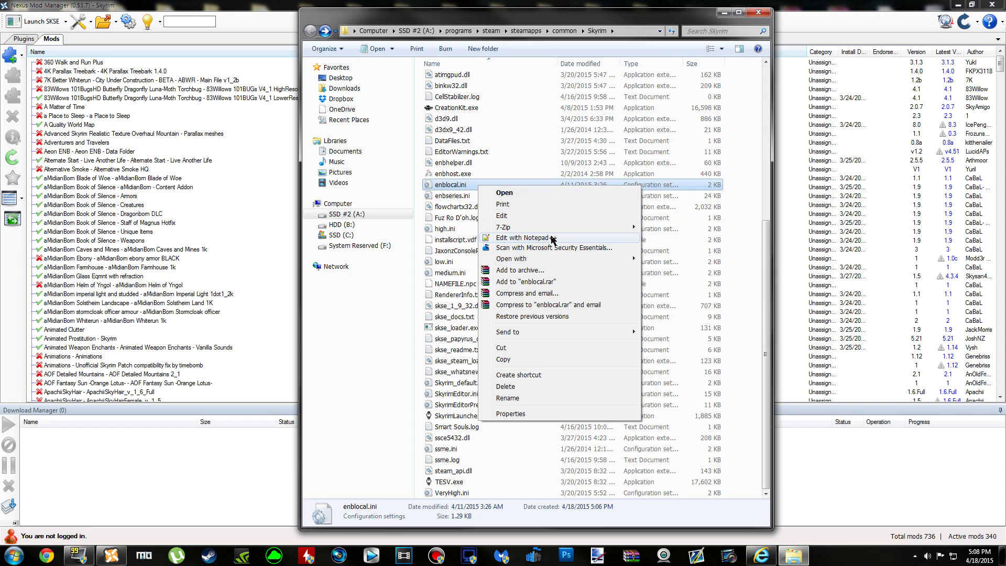
click(580, 237)
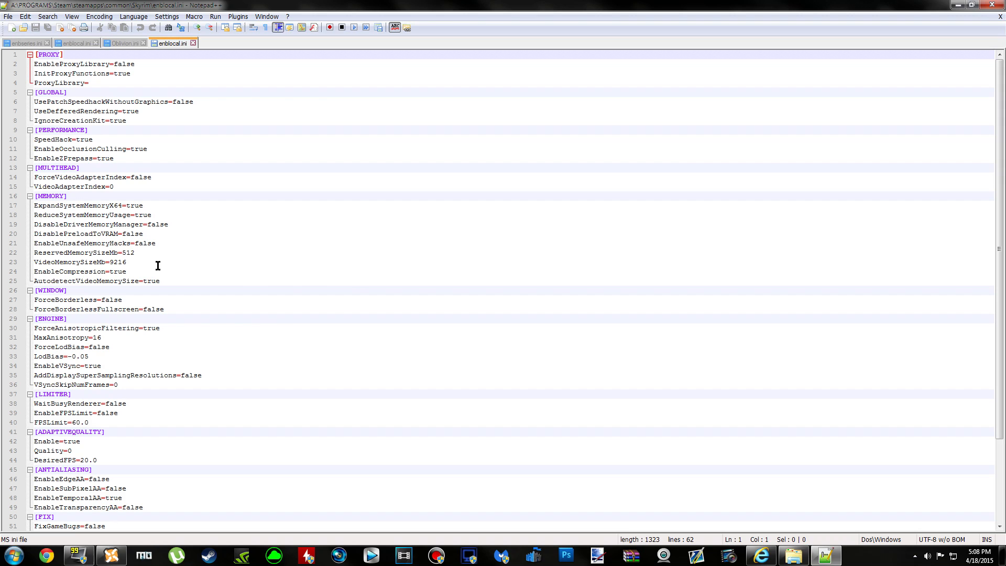
Examine the ReservedMemorySizeMb and VideoMemorySizeMb lines in the [MEMORY] section of enblocal.ini.
click(148, 253)
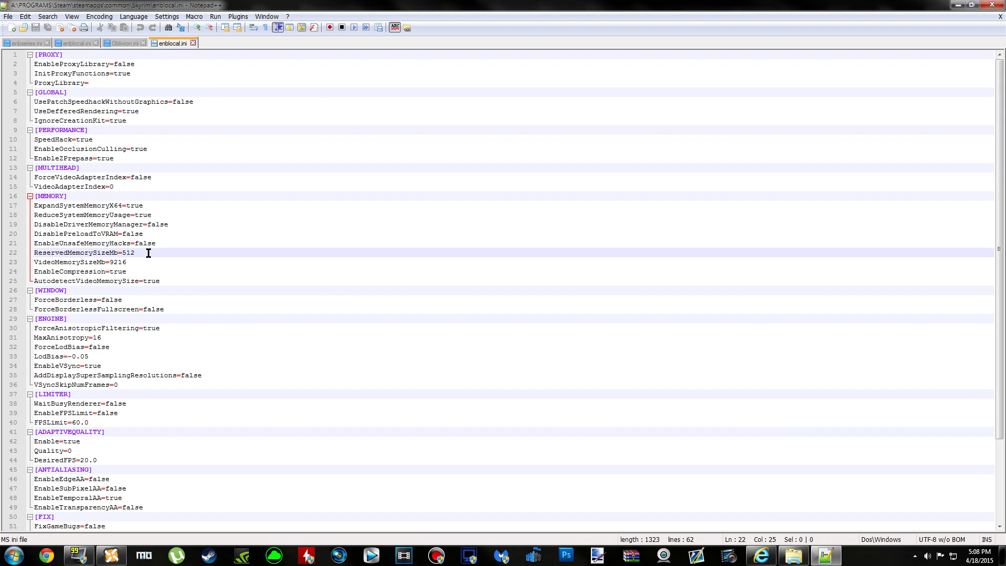
drag(145, 252, 38, 253)
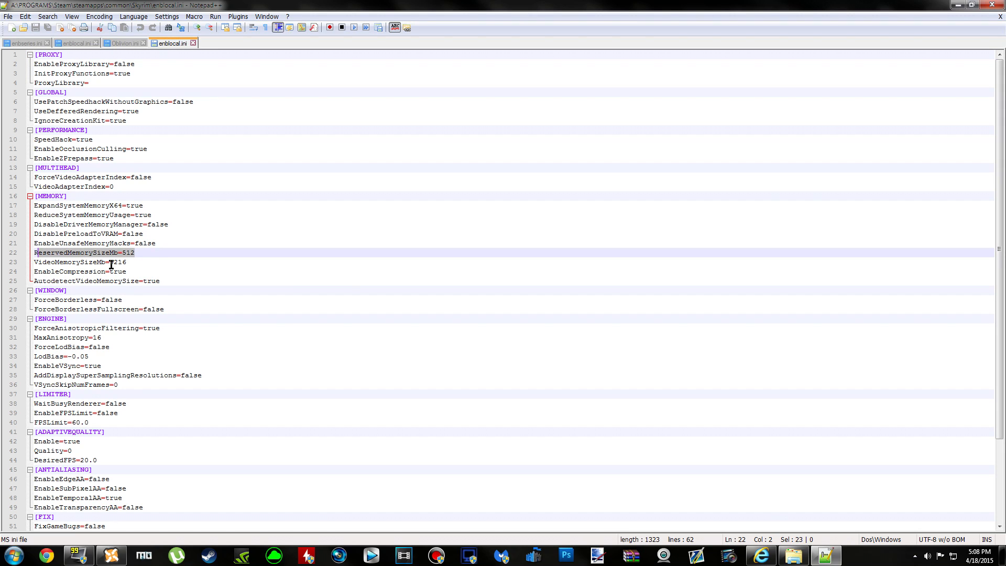
drag(141, 263, 36, 265)
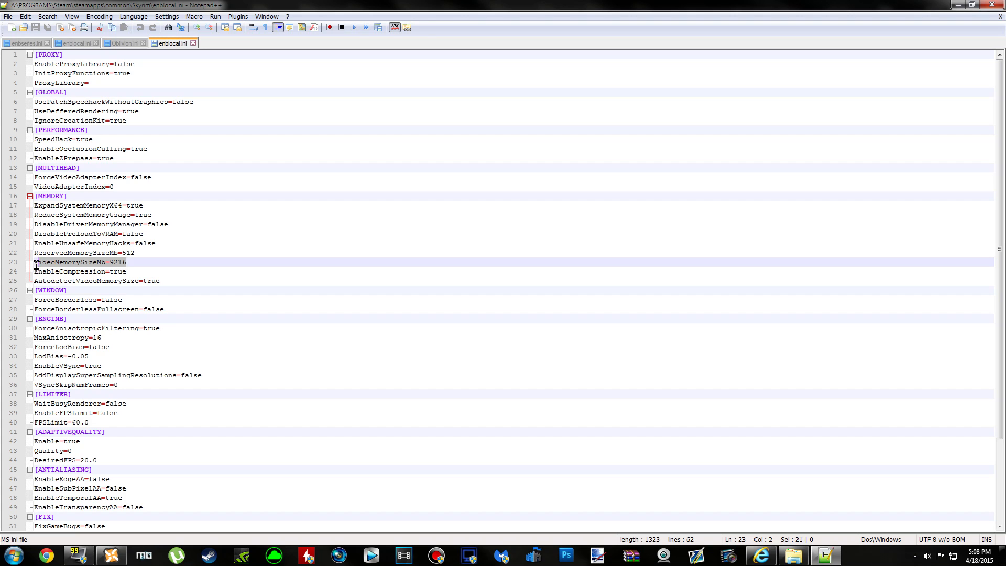
click(143, 261)
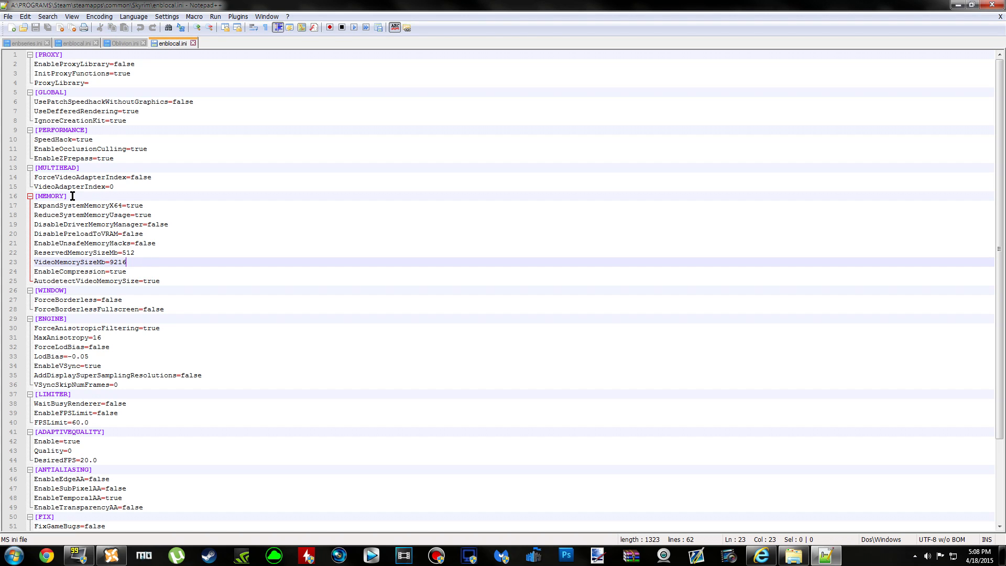
Close the three older Oblivion files, leaving only Skyrim's enblocal.ini open.
click(144, 43)
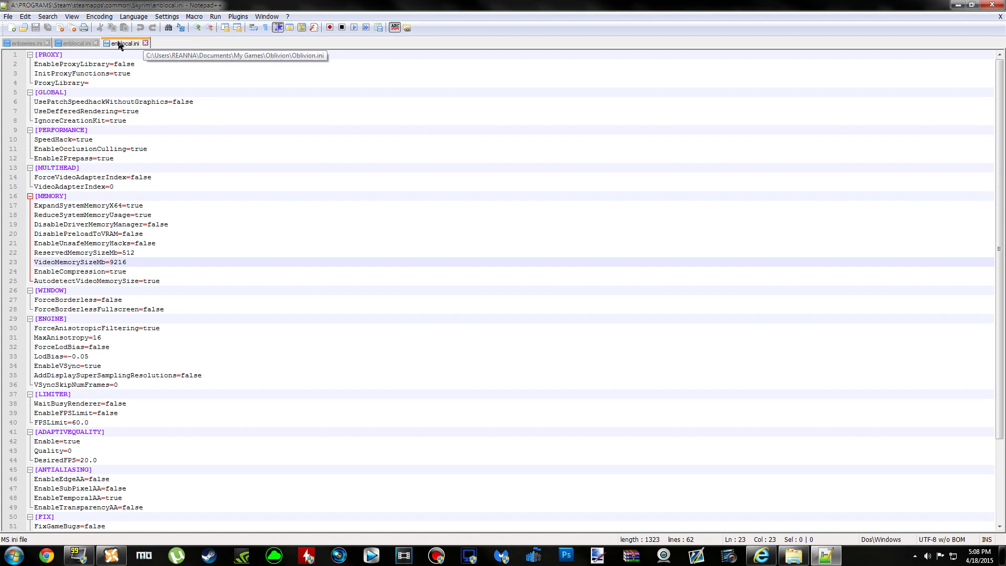
click(96, 43)
click(46, 43)
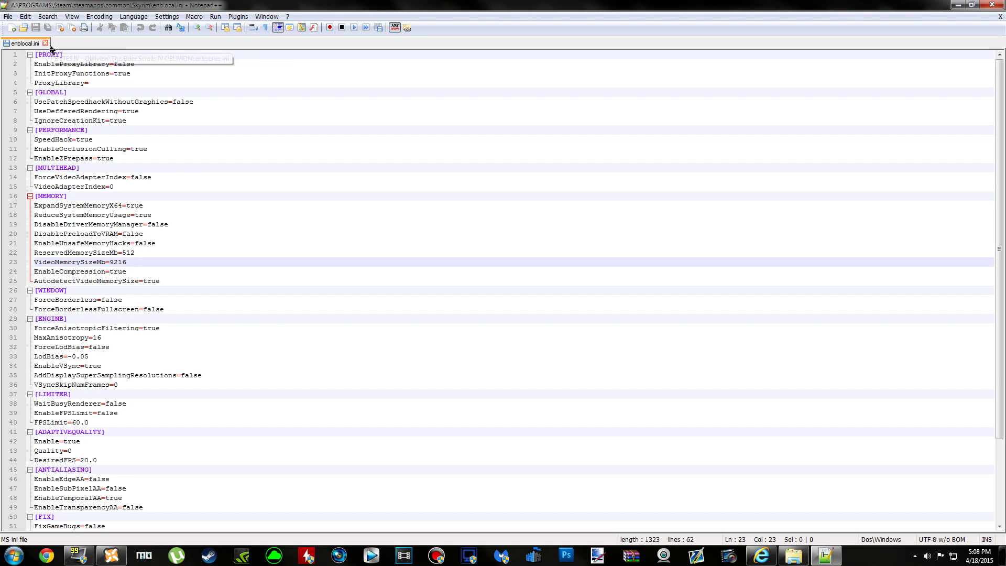
Highlight the ReservedMemorySizeMb line in the [MEMORY] section to examine its setting.
click(151, 253)
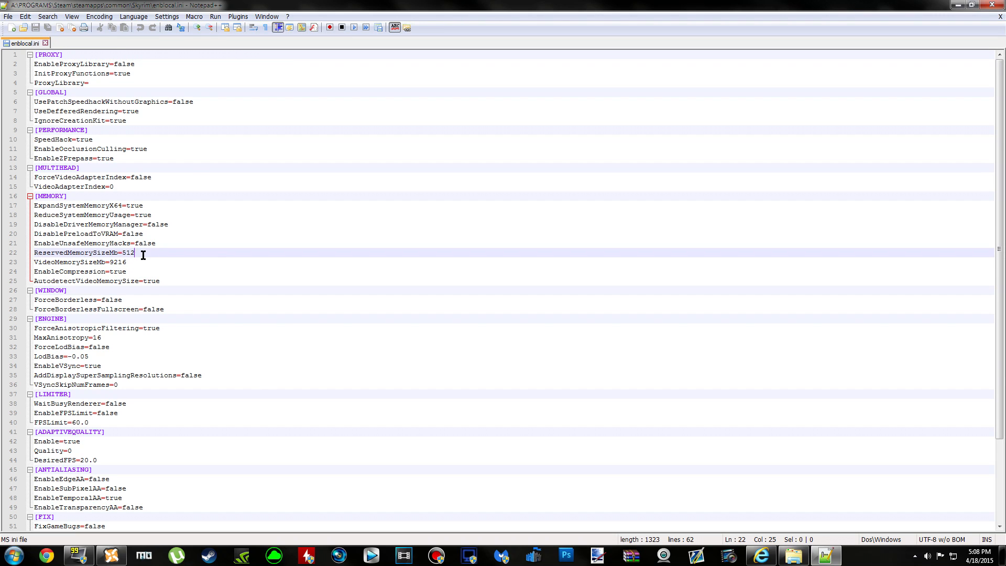
drag(140, 254, 33, 252)
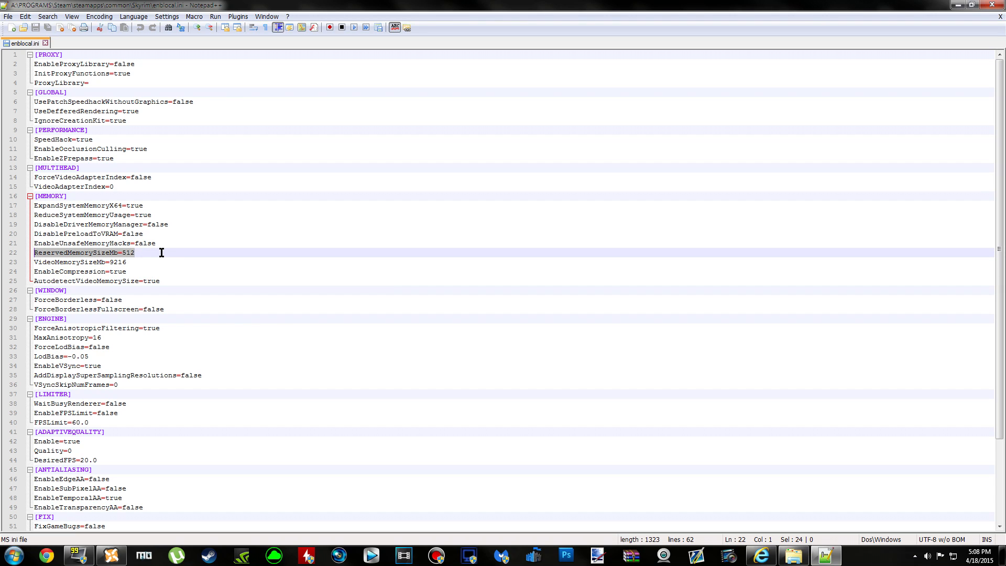
click(105, 253)
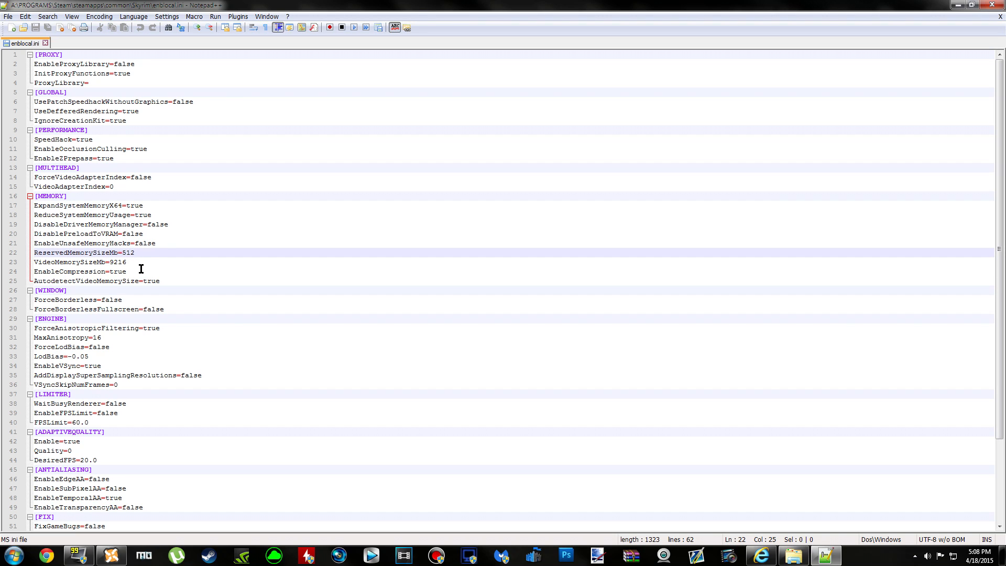
drag(148, 254, 39, 256)
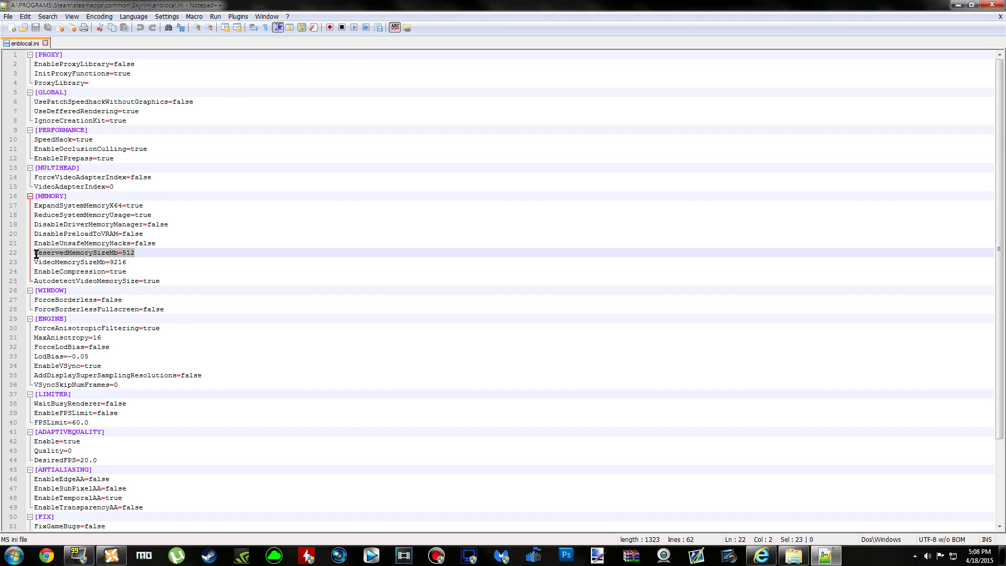
click(145, 252)
Replace the VideoMemorySizeMb value in the [MEMORY] section of enblocal.ini and check the edited line.
click(129, 263)
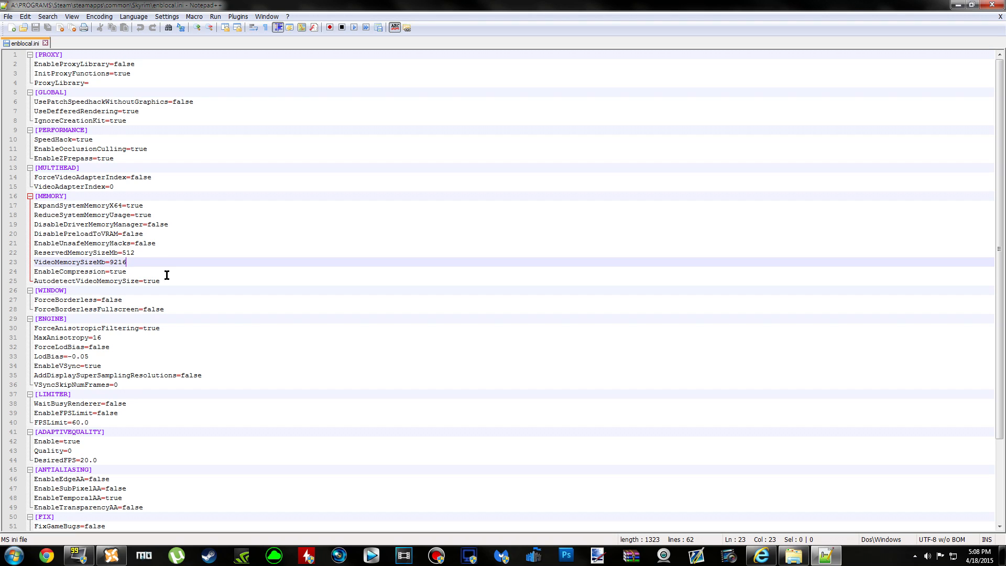
key(BackSpace)
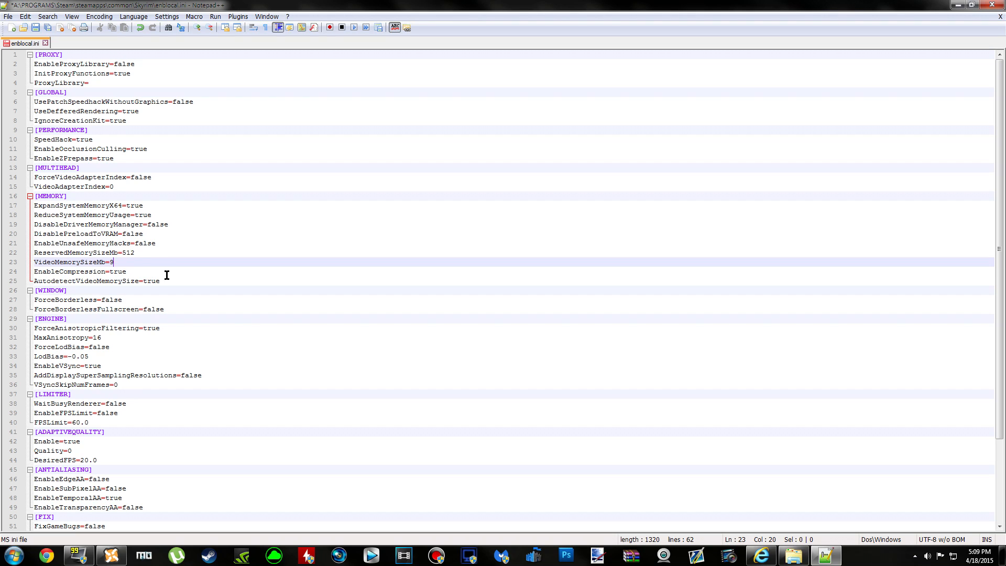
key(BackSpace)
text(3)
drag(126, 263, 35, 261)
click(133, 261)
drag(132, 261, 105, 264)
click(131, 262)
drag(131, 262, 31, 263)
click(141, 262)
Save enblocal.ini and close Notepad++.
click(7, 17)
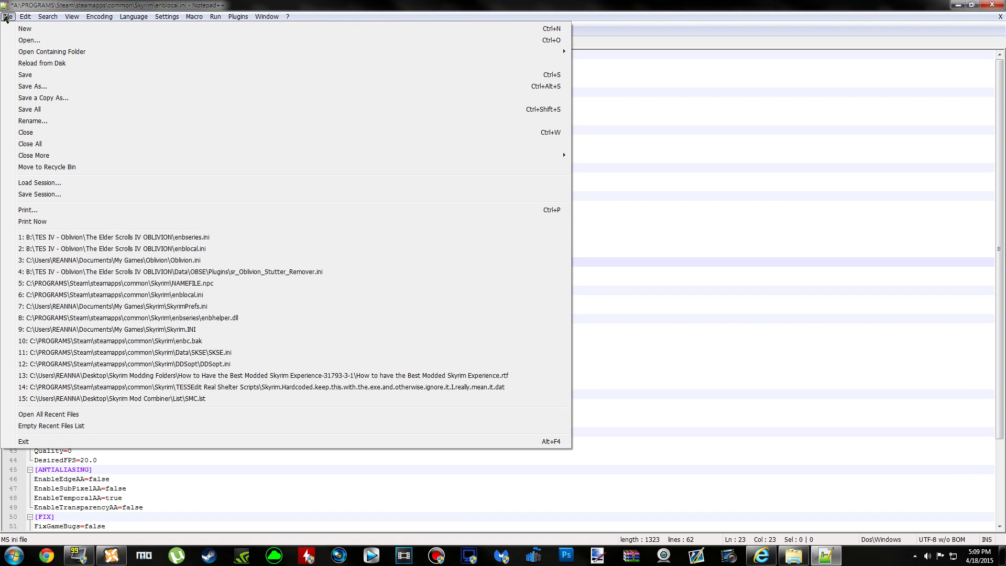
click(34, 75)
click(992, 5)
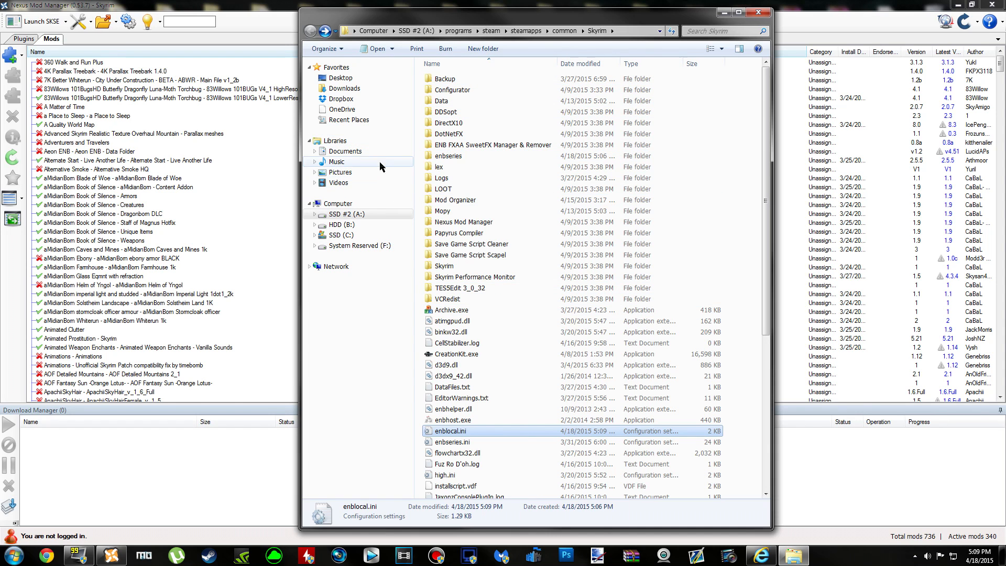
Open the Skyrim folder inside My Games in the Documents library.
click(367, 152)
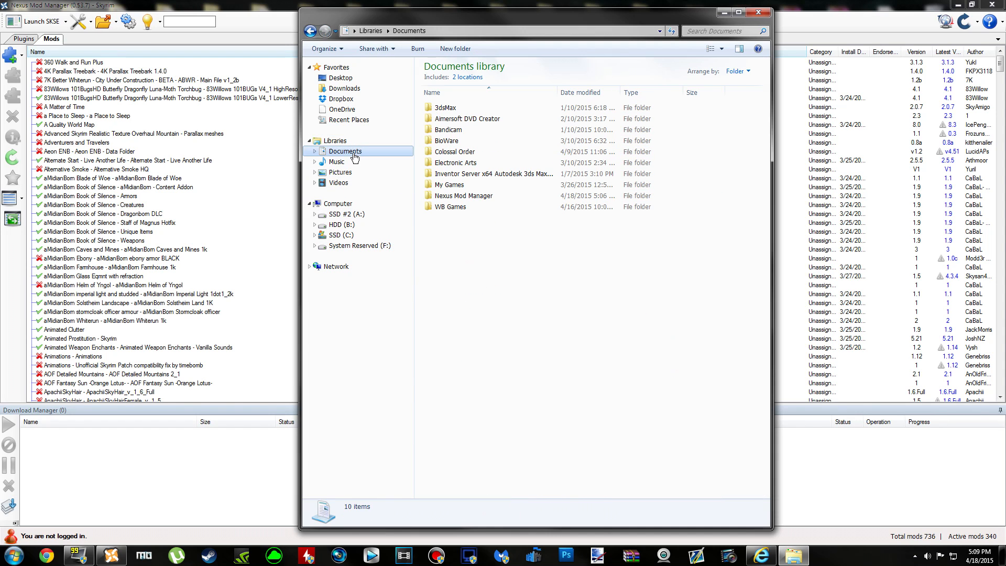
double_click(505, 184)
double_click(457, 166)
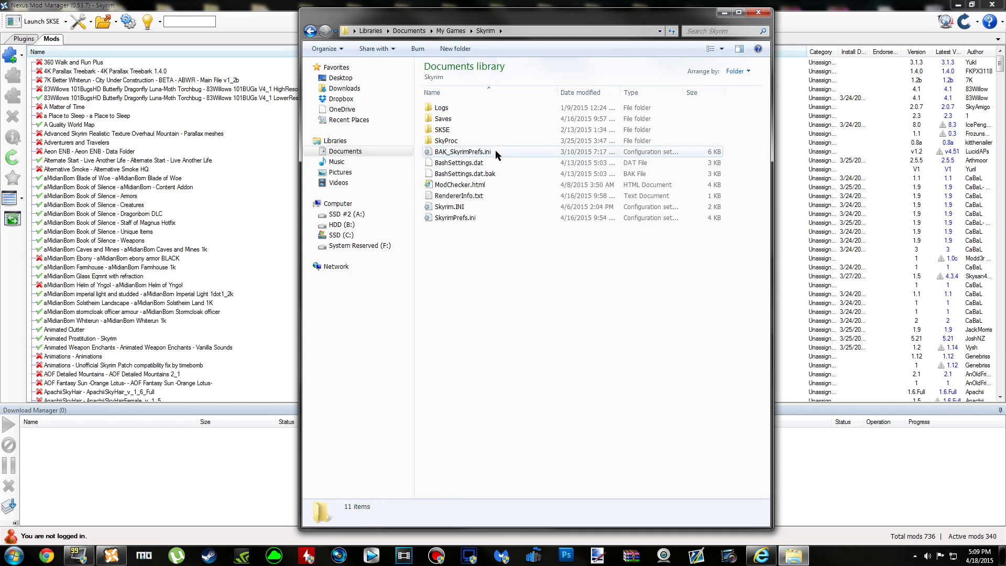
Point out Skyrim.INI and SkyrimPrefs.ini, and open SkyrimPrefs.ini in Notepad++.
click(468, 210)
click(477, 218)
click(489, 206)
click(490, 219)
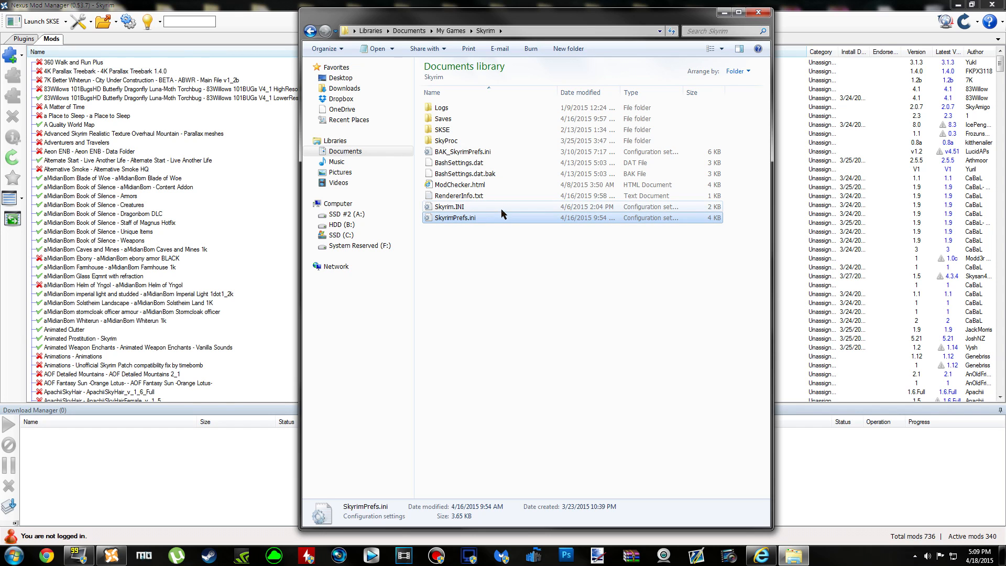
click(502, 209)
click(484, 218)
click(499, 210)
click(478, 218)
right_click(477, 220)
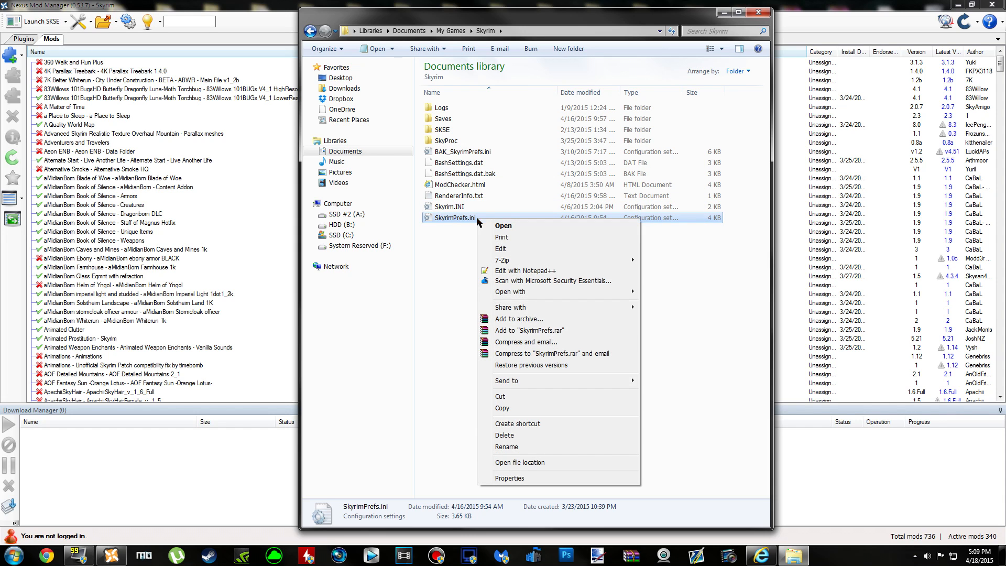
click(518, 270)
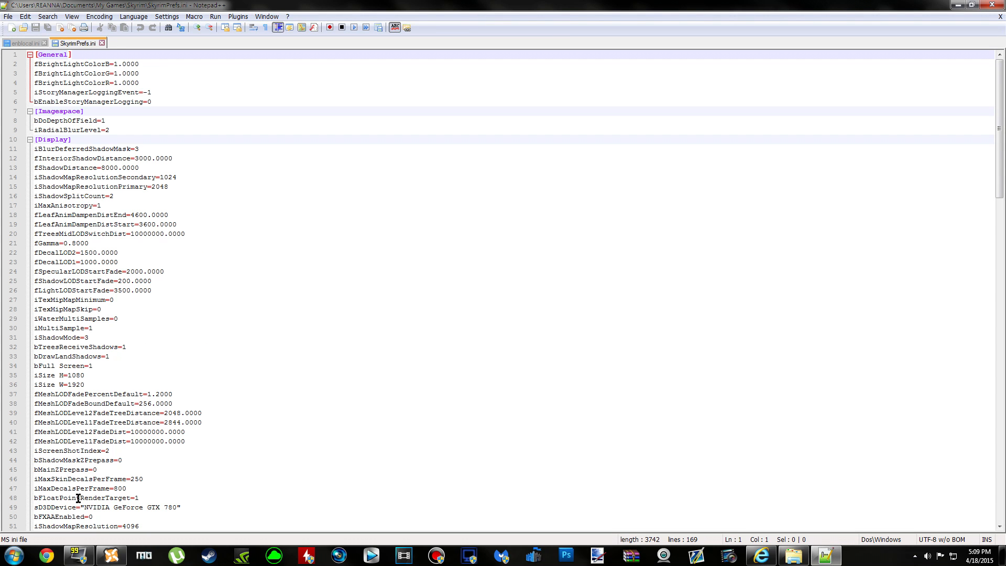
Switch to the Superb ENB page in Internet Explorer and copy the setting name bFloatPointRenderTarget from the Installation section.
click(760, 555)
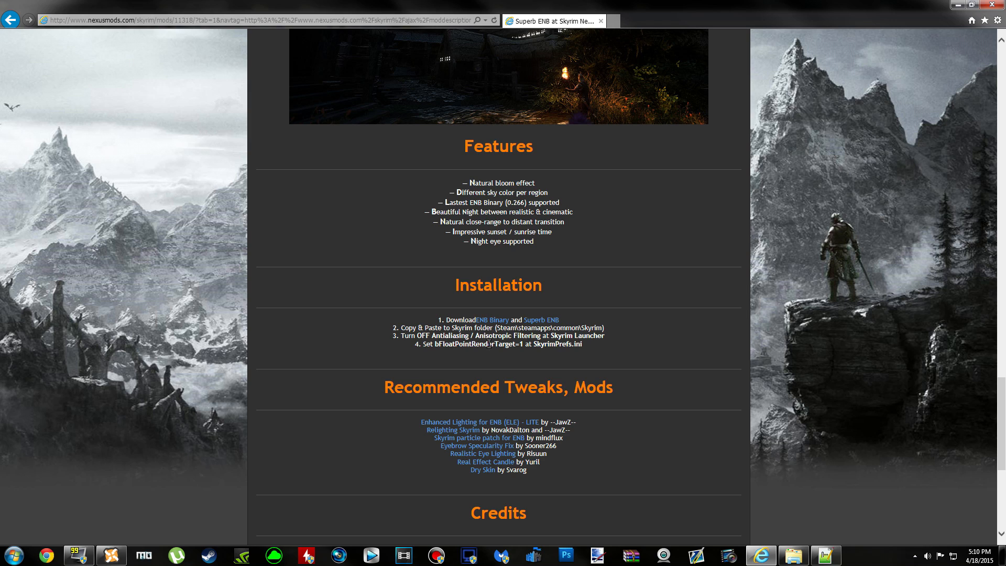
double_click(465, 344)
key(ctrl+c)
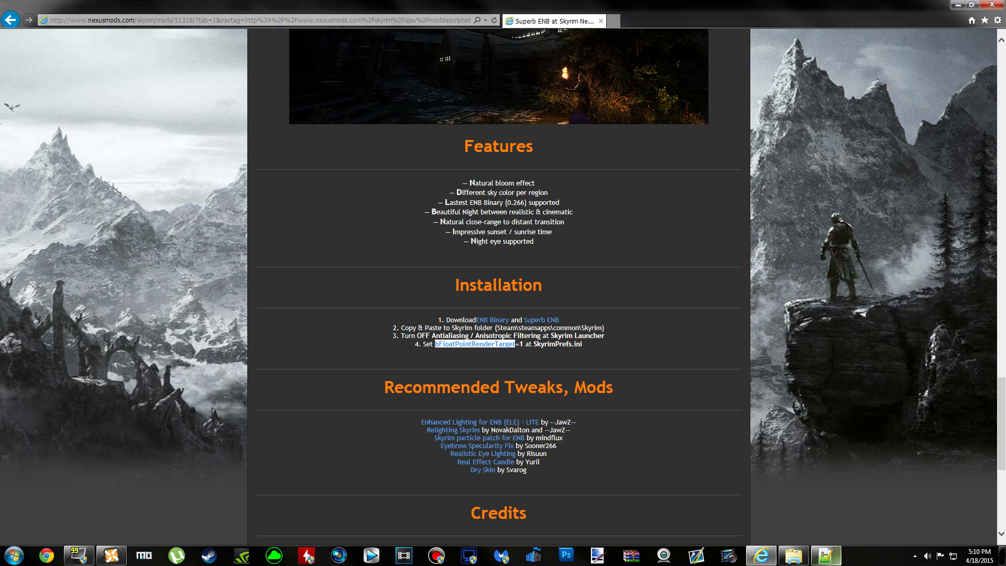
Return to SkyrimPrefs.ini in Notepad++ and find the bFloatPointRenderTarget line using the copied name.
click(825, 555)
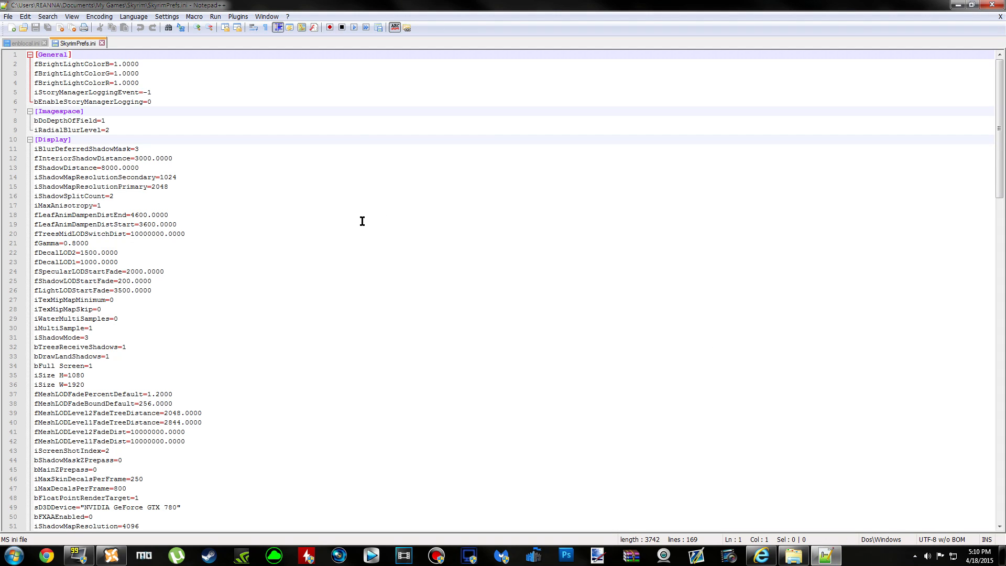
key(ctrl+f)
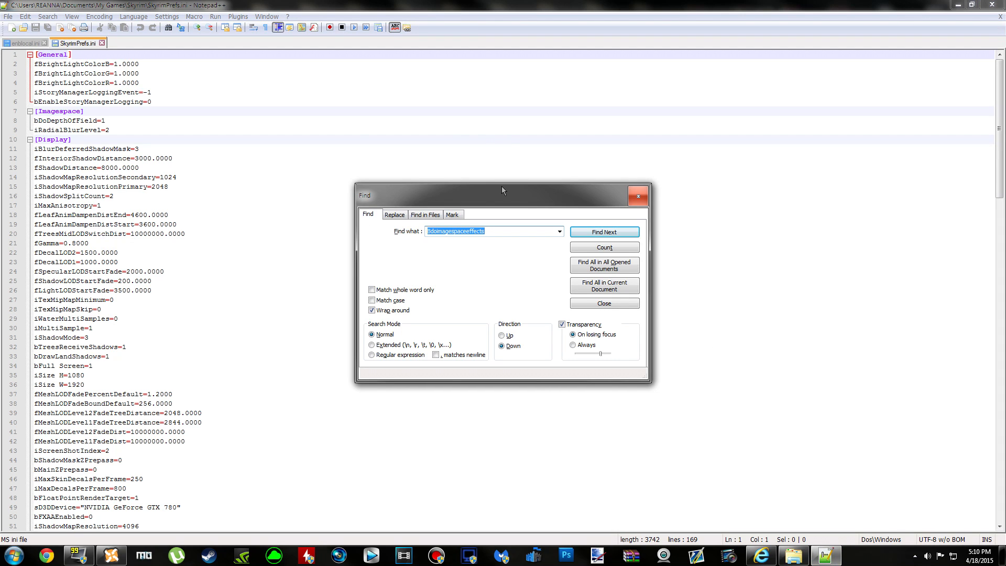
key(ctrl+v)
click(618, 235)
click(638, 202)
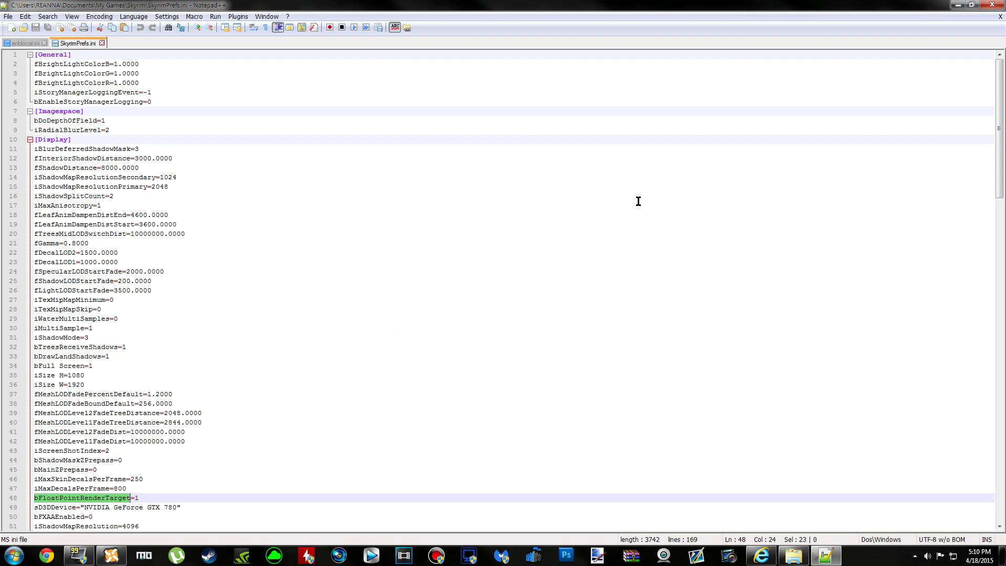
scroll(326, 392, down, 3)
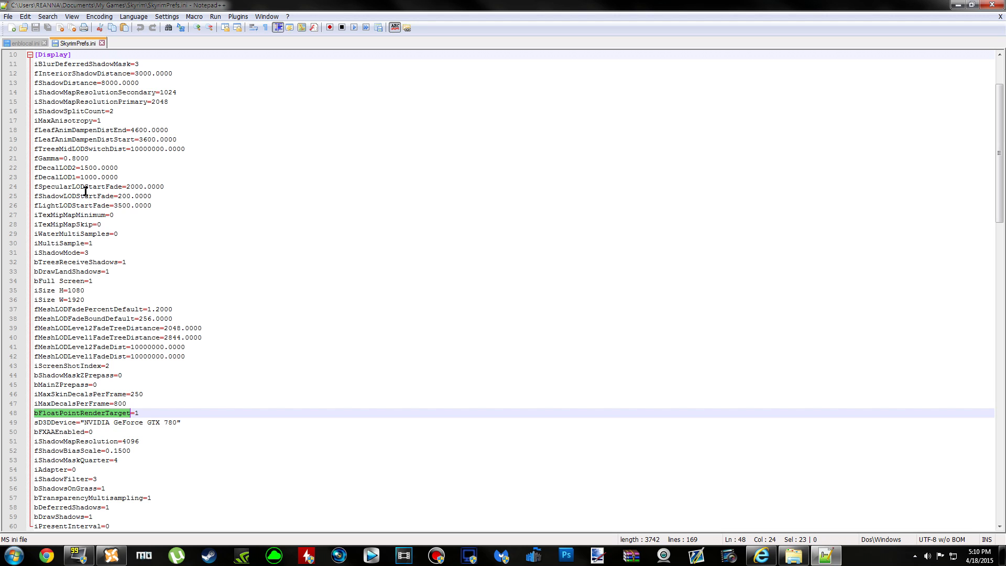
Check the bFloatPointRenderTarget line in SkyrimPrefs.ini against the Installation instructions on the Superb ENB page.
scroll(216, 430, down, 2)
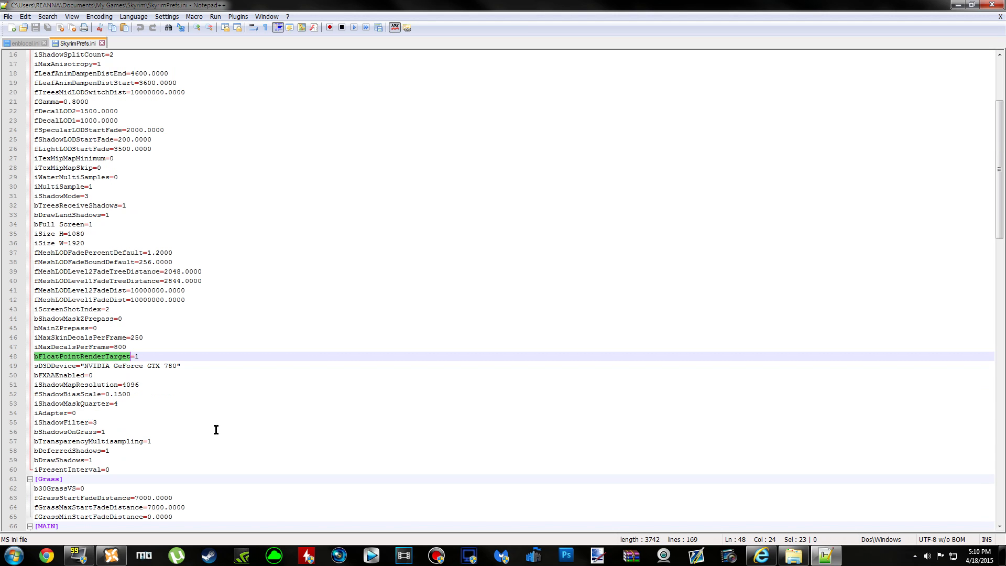
click(145, 357)
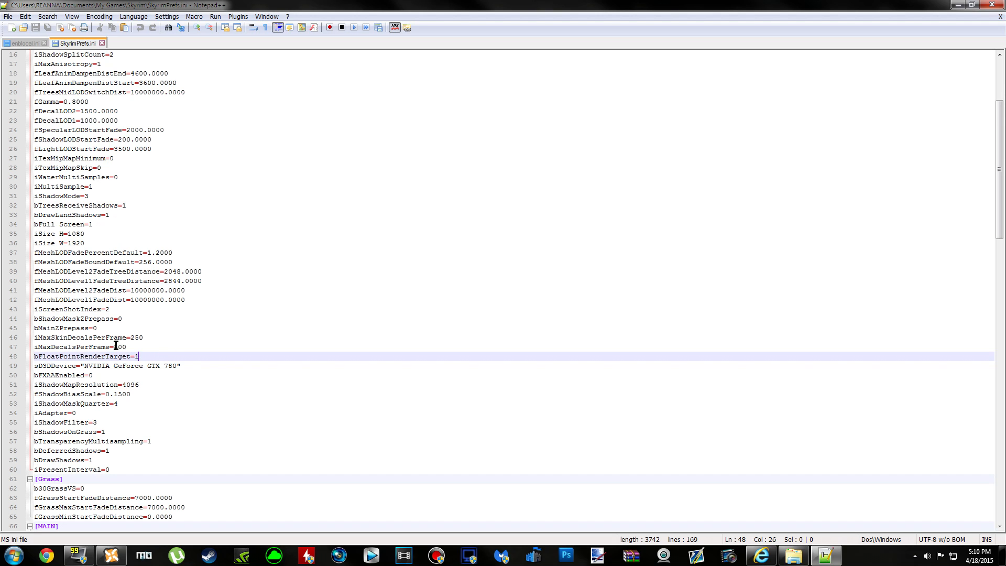
click(114, 215)
click(762, 556)
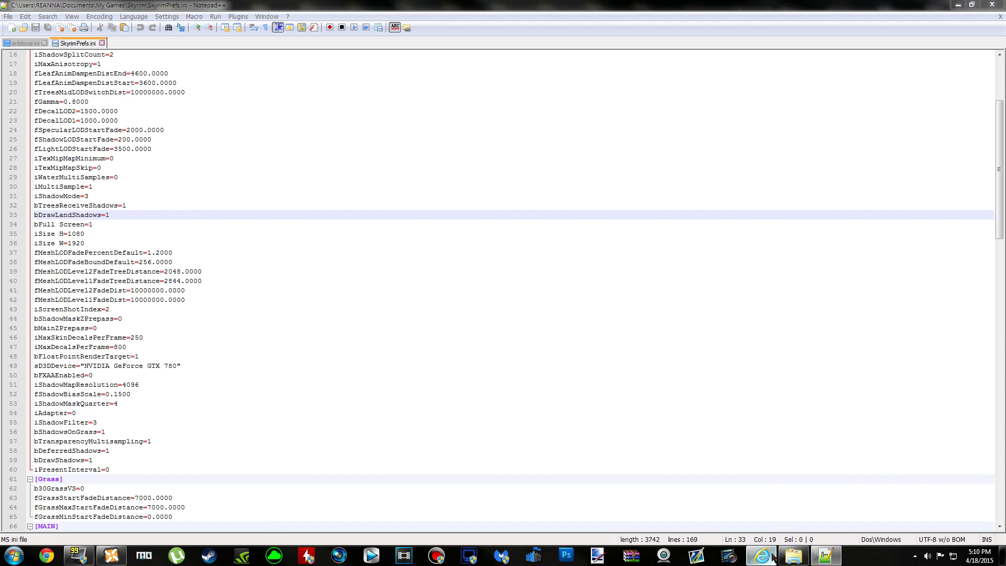
click(426, 340)
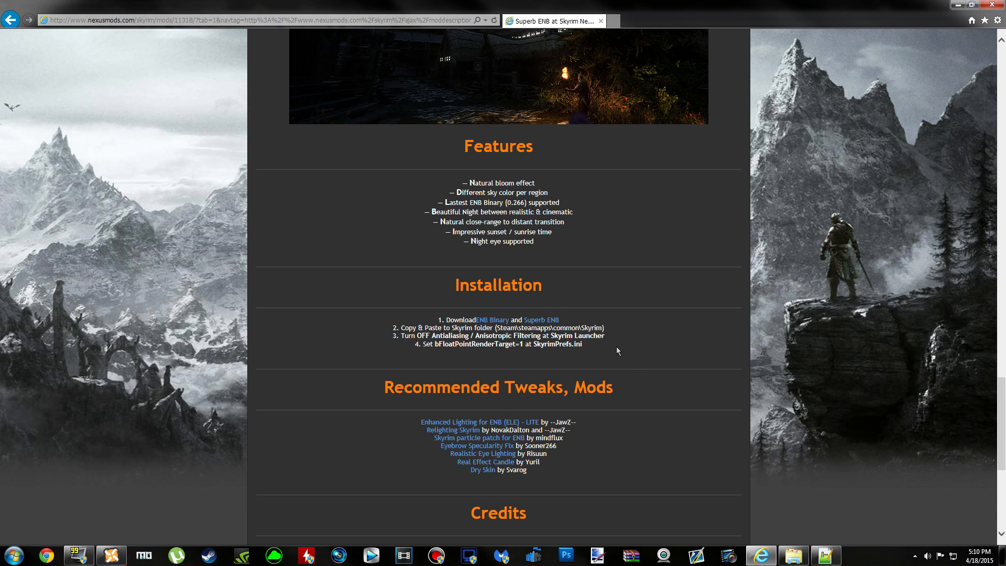
click(957, 4)
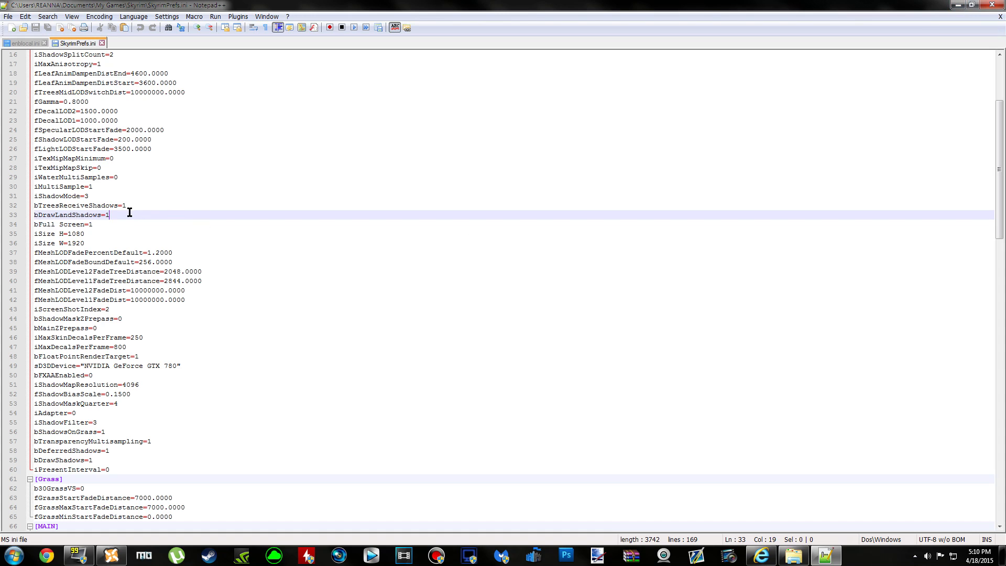
drag(115, 215, 32, 204)
click(154, 218)
click(149, 357)
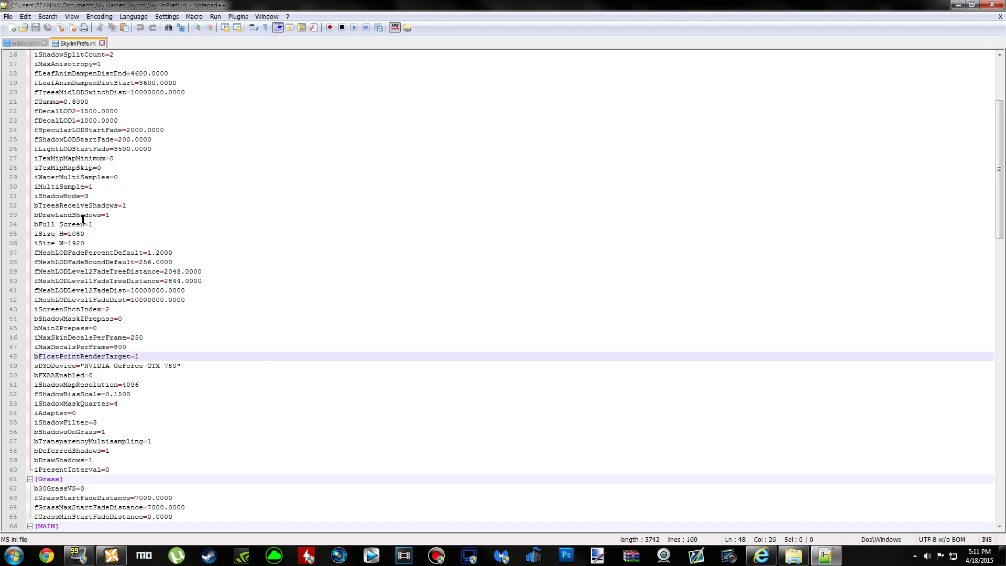
Close Notepad++ with SkyrimPrefs.ini and close the My Games Skyrim folder window.
click(9, 17)
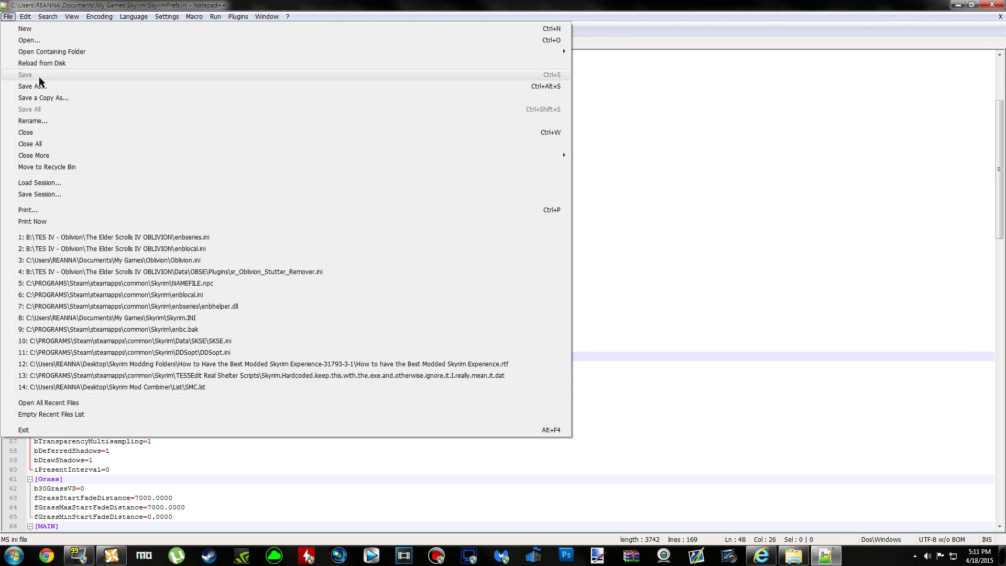
click(763, 2)
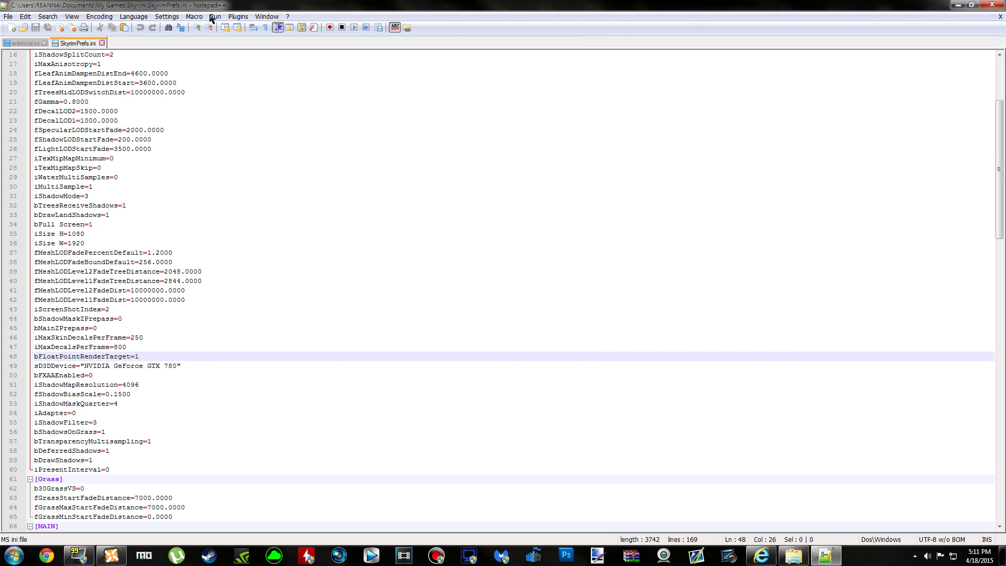
click(996, 5)
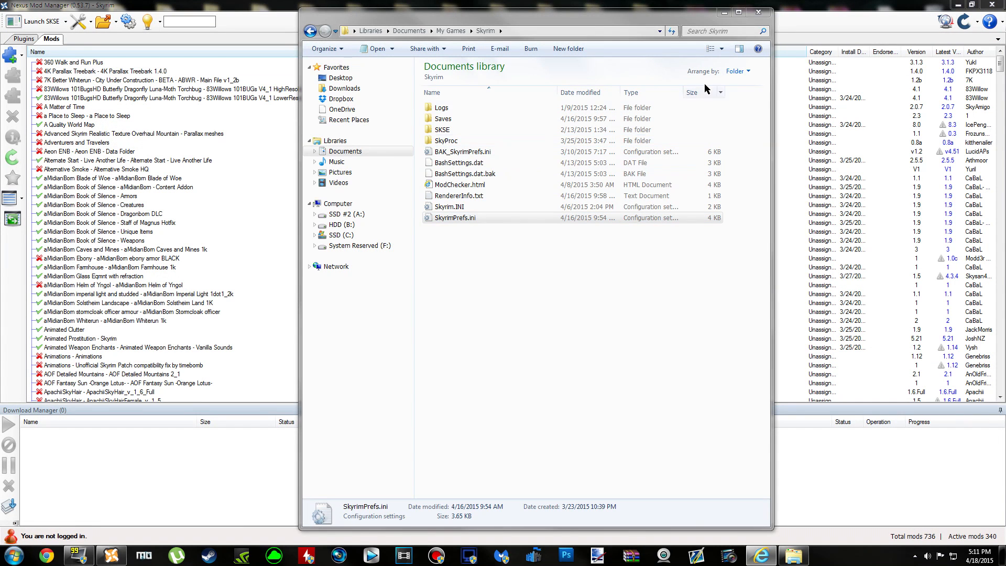
click(752, 17)
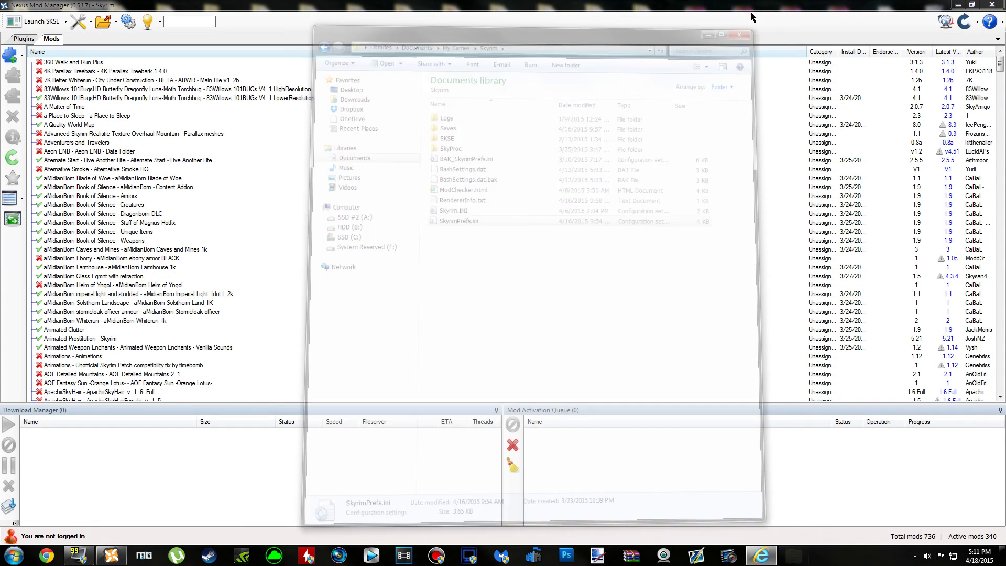
Open the Skyrim game folder from Nexus Mod Manager and run SkyrimLauncher.exe.
click(116, 24)
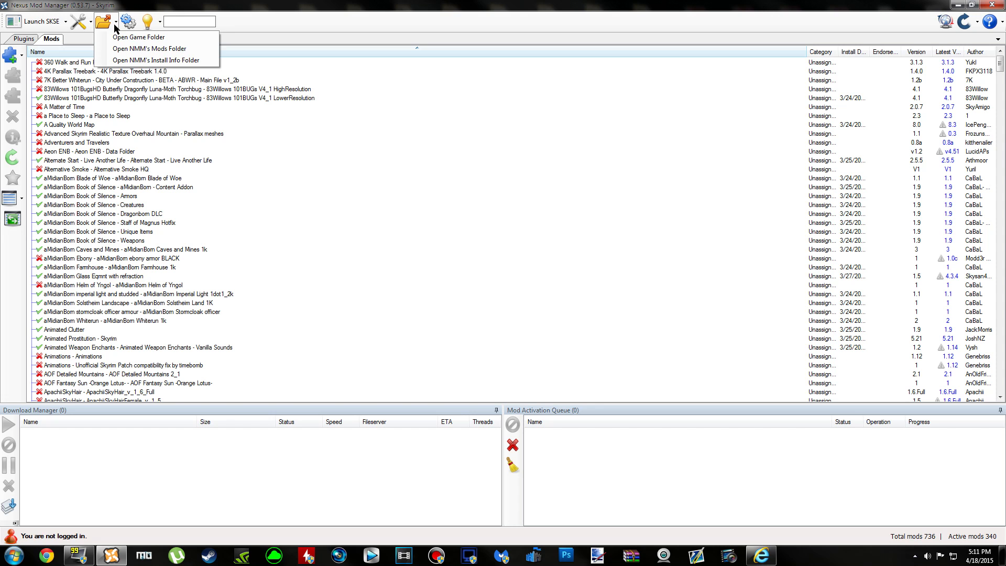
click(115, 24)
click(115, 24)
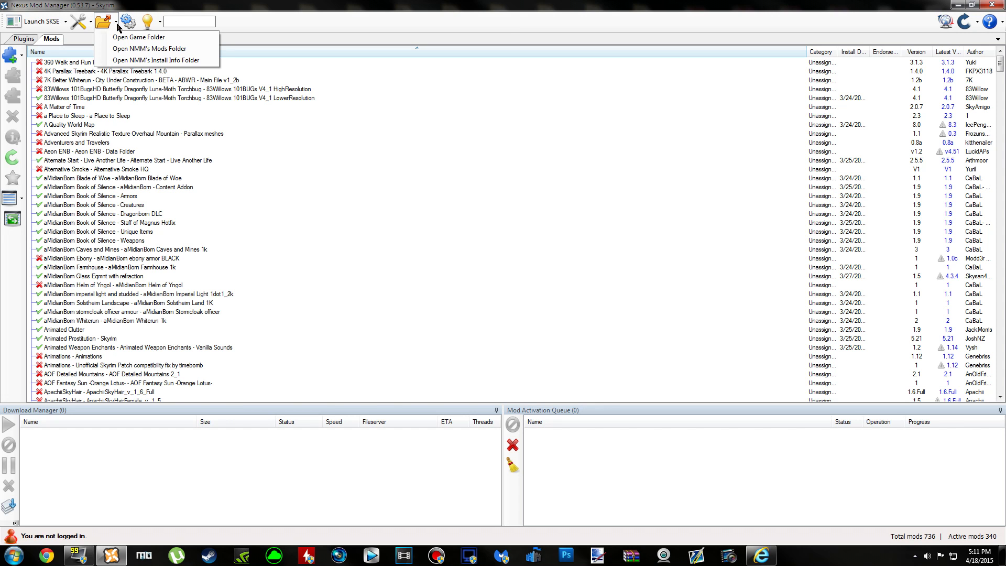
click(138, 37)
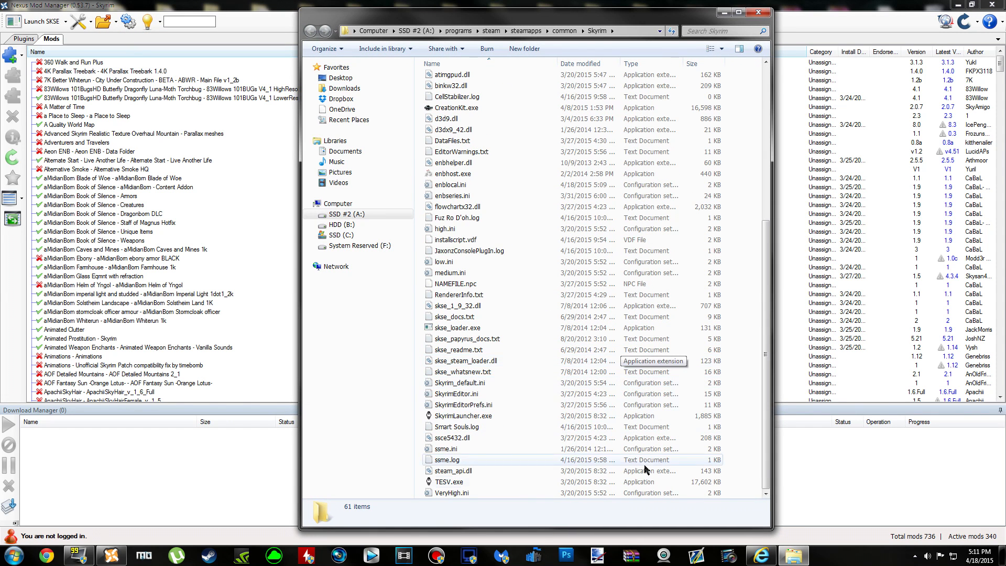
double_click(505, 417)
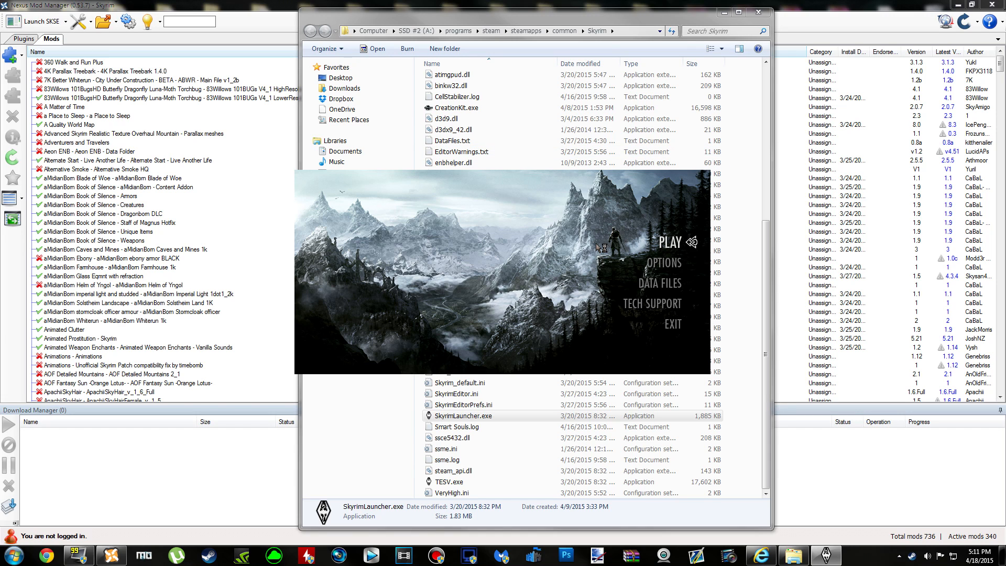
In the launcher's options, keep Antialiasing and Anisotropic Filtering at Off (best performance), accept them and exit the launcher.
click(659, 266)
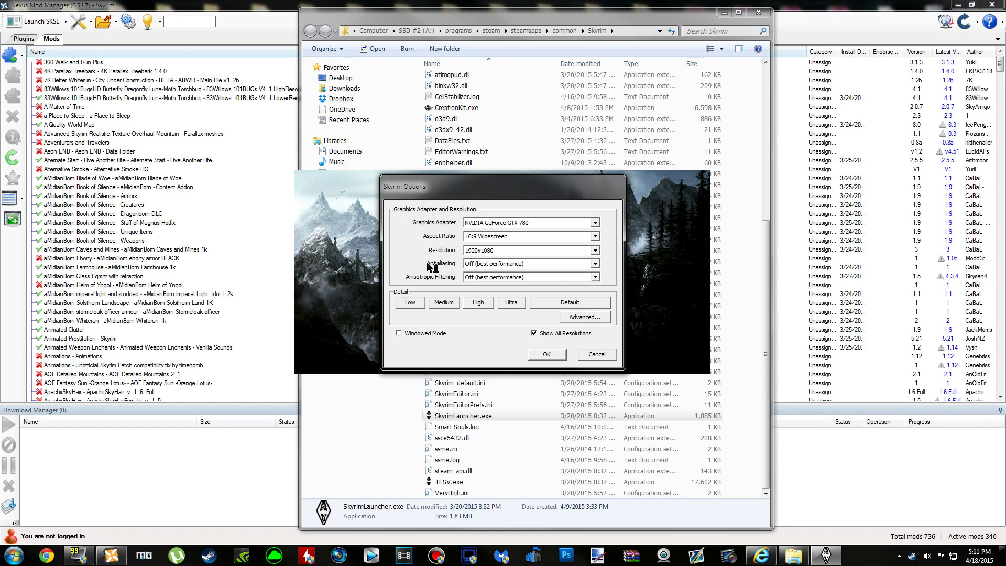
click(595, 263)
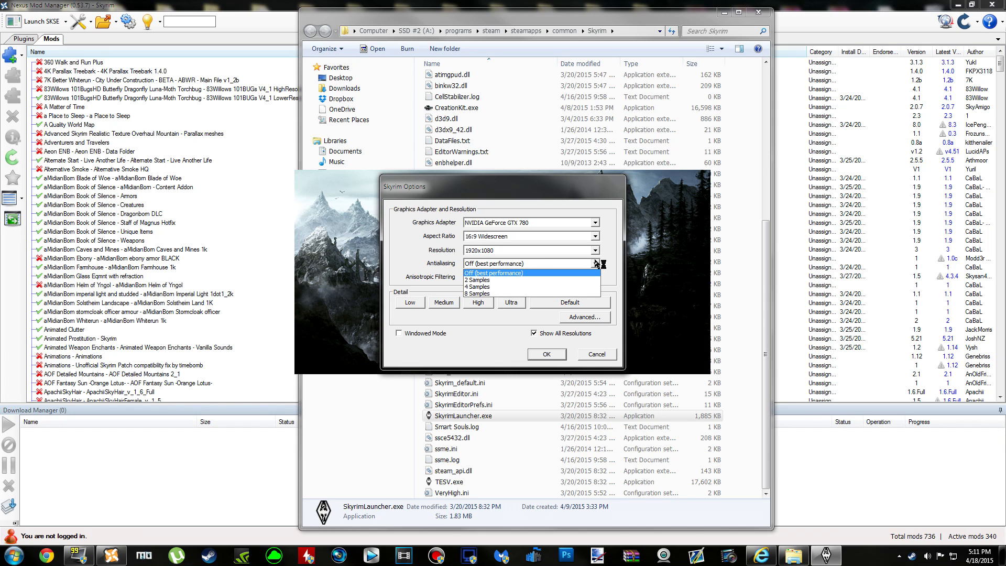
click(597, 263)
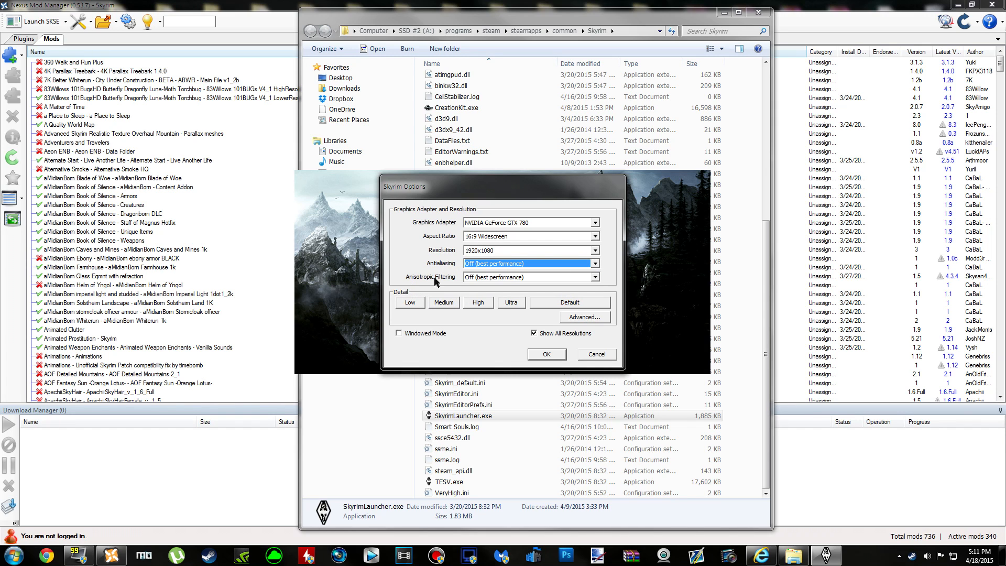
click(596, 277)
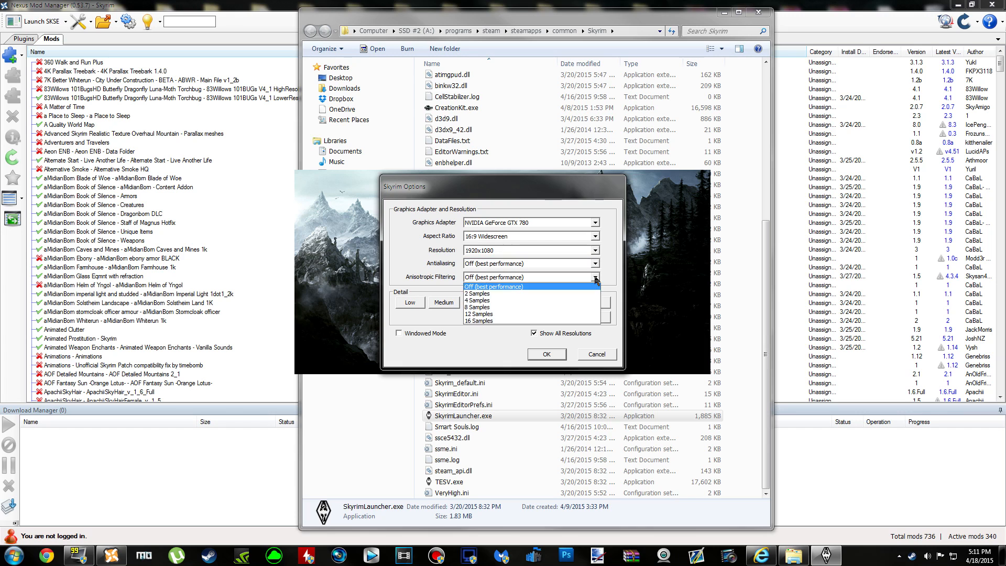
click(596, 277)
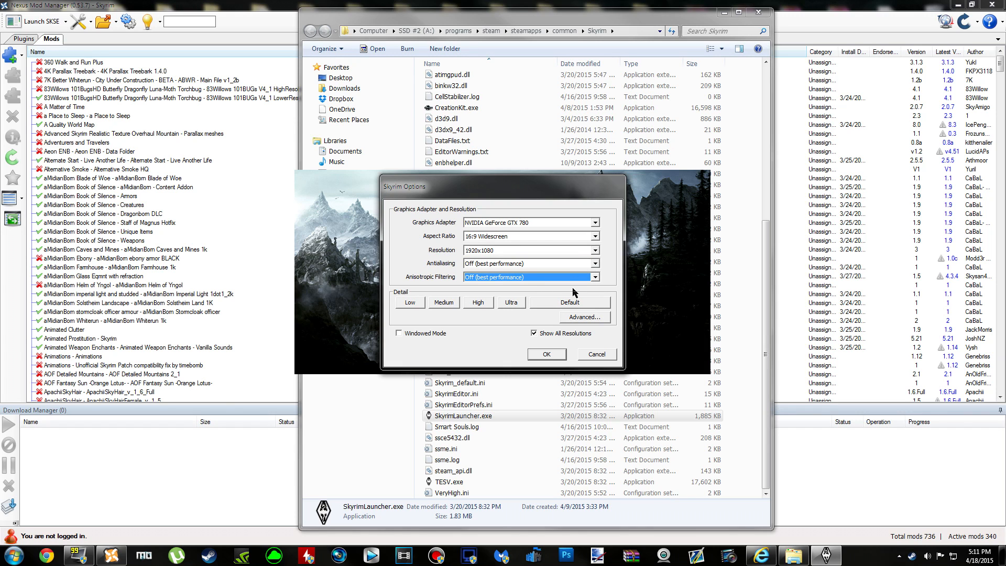
click(547, 354)
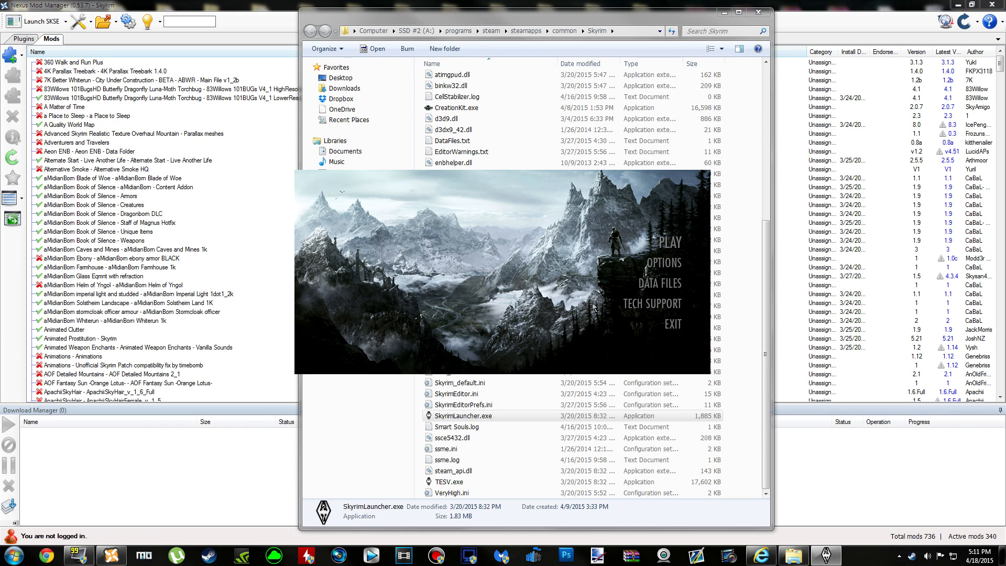
click(670, 313)
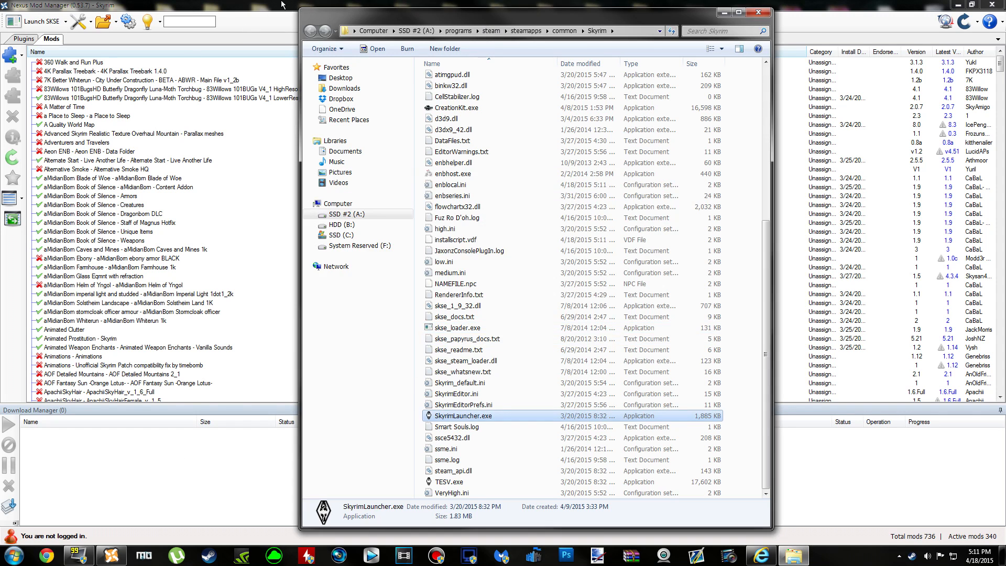
Filter the Nexus Mod Manager mod list by "super" and activate the Superb ENB Data mod.
click(281, 4)
text(super)
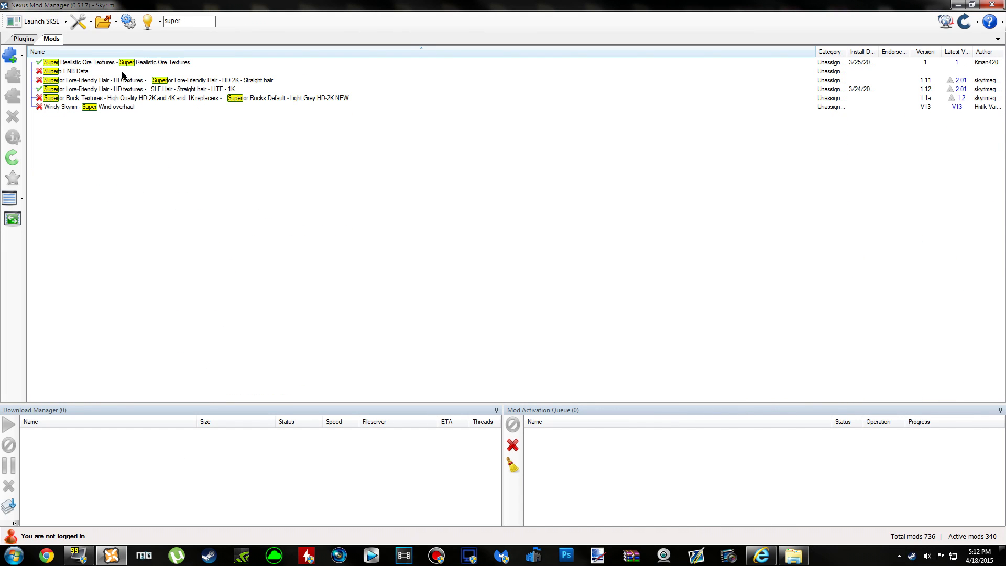
double_click(119, 74)
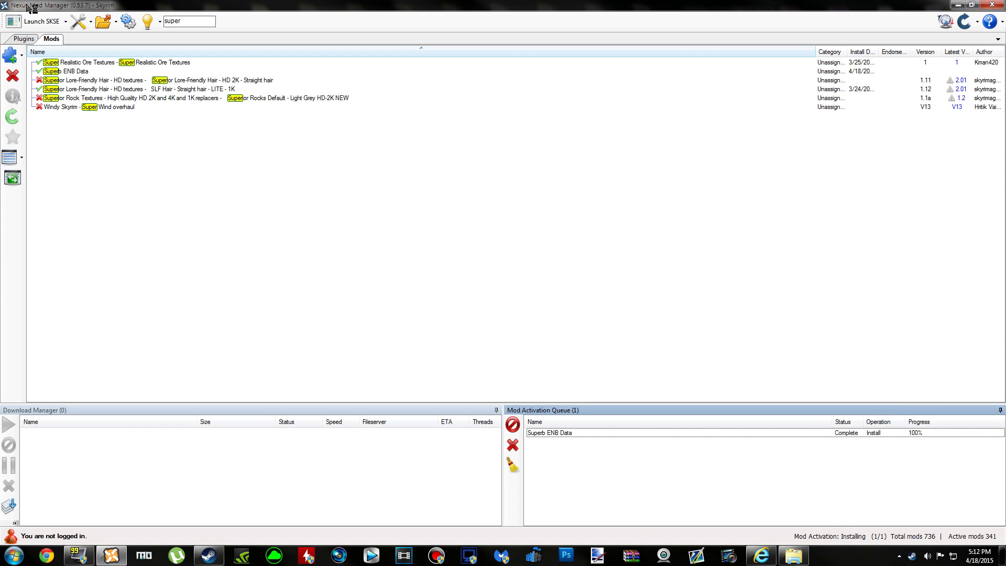
Show the plugin list and select Superl3.esp at the end of the load order.
click(30, 39)
drag(153, 107, 86, 391)
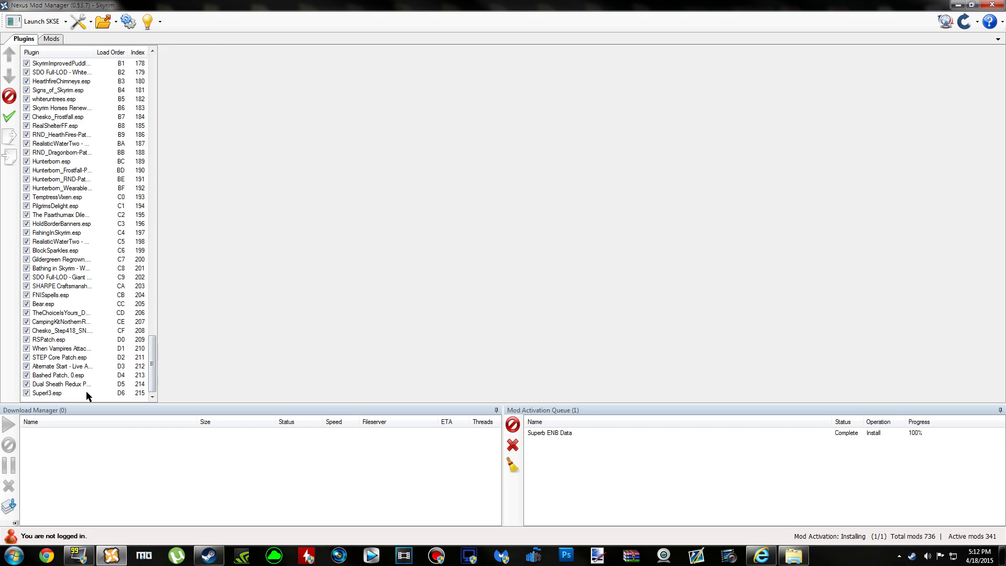
click(66, 393)
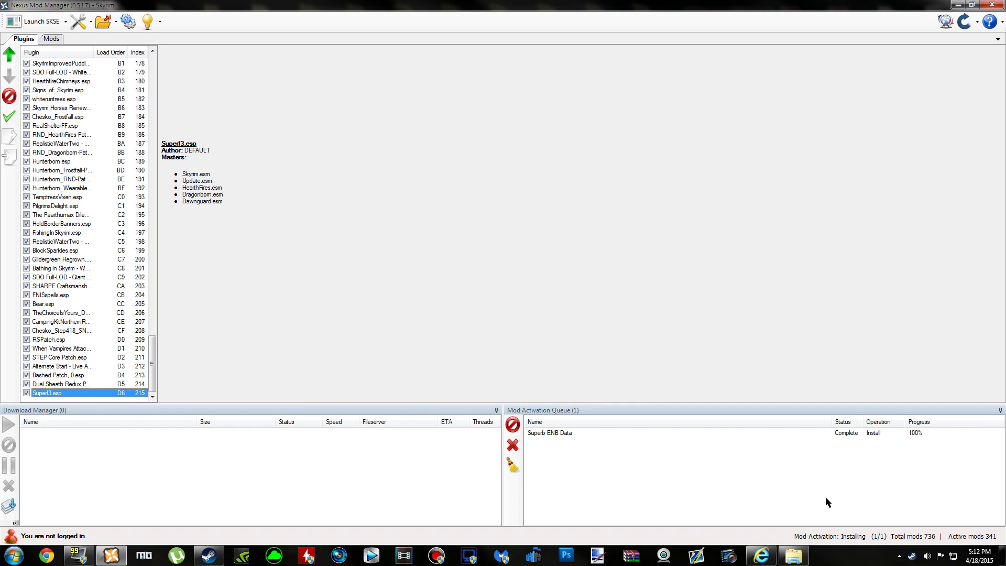
Switch to the Skyrim game folder and run LOOT.exe from its LOOT subfolder.
click(793, 555)
scroll(502, 163, up, 10)
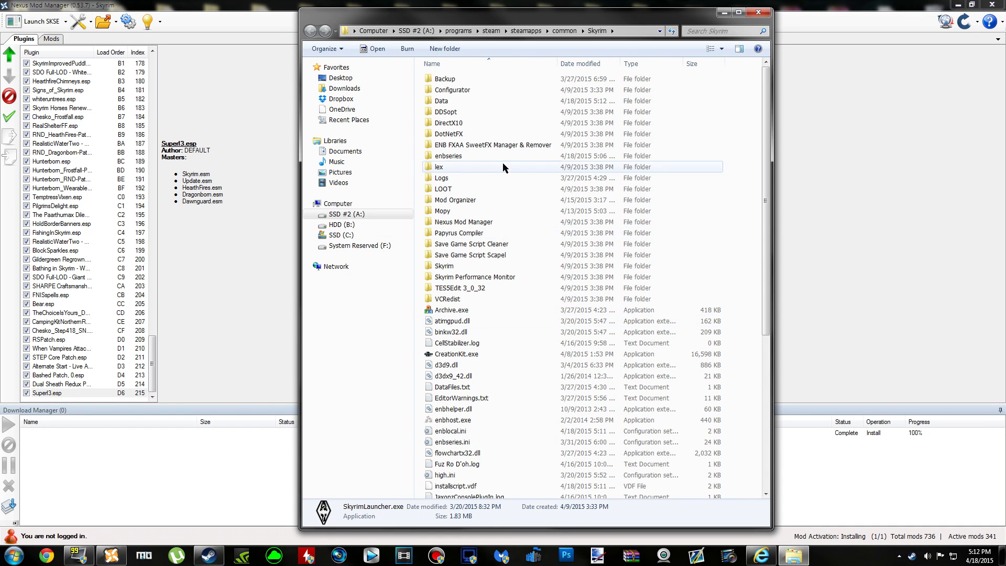
double_click(459, 188)
double_click(462, 102)
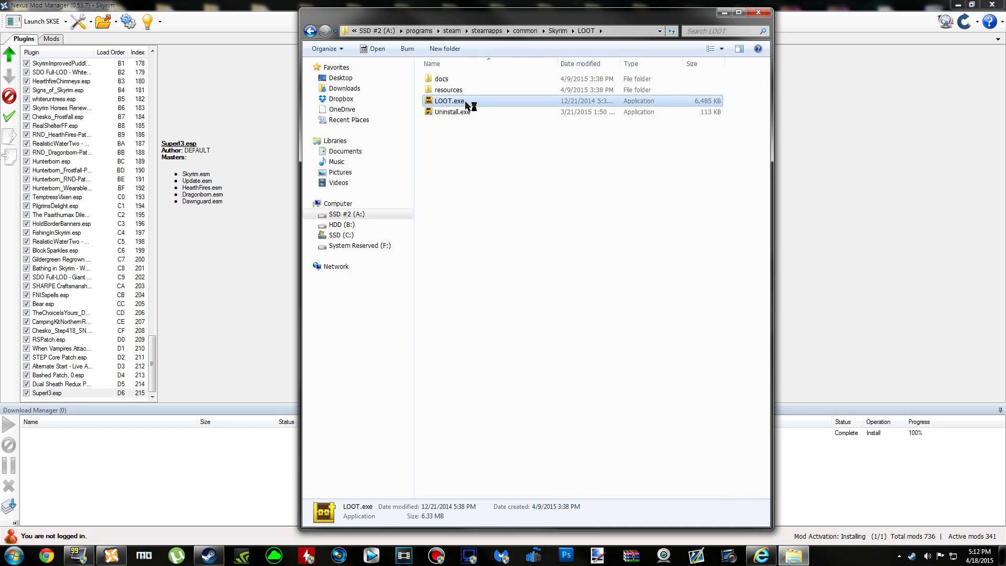
Sort the plugins with LOOT, apply the proposed load order and close LOOT.
click(389, 208)
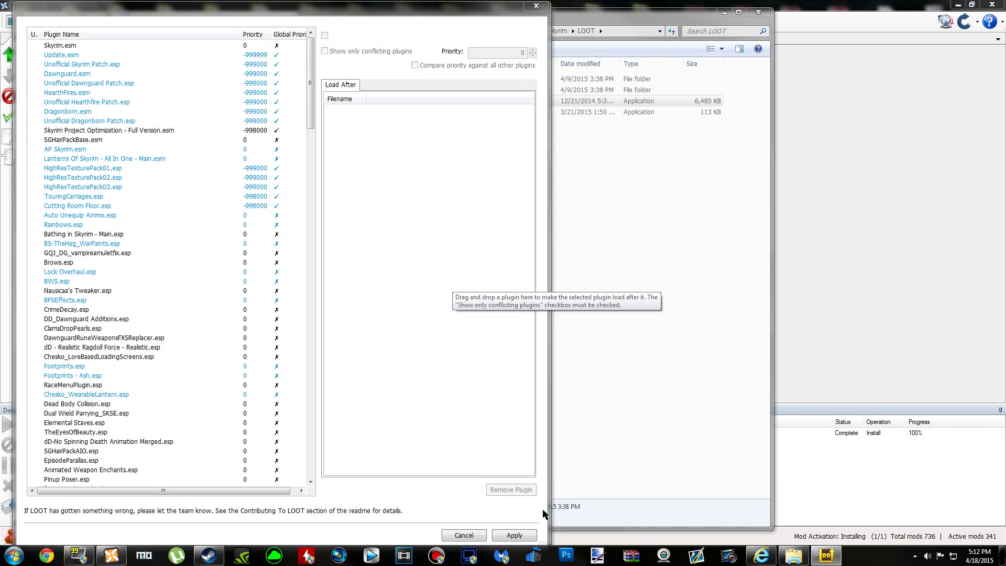
click(514, 535)
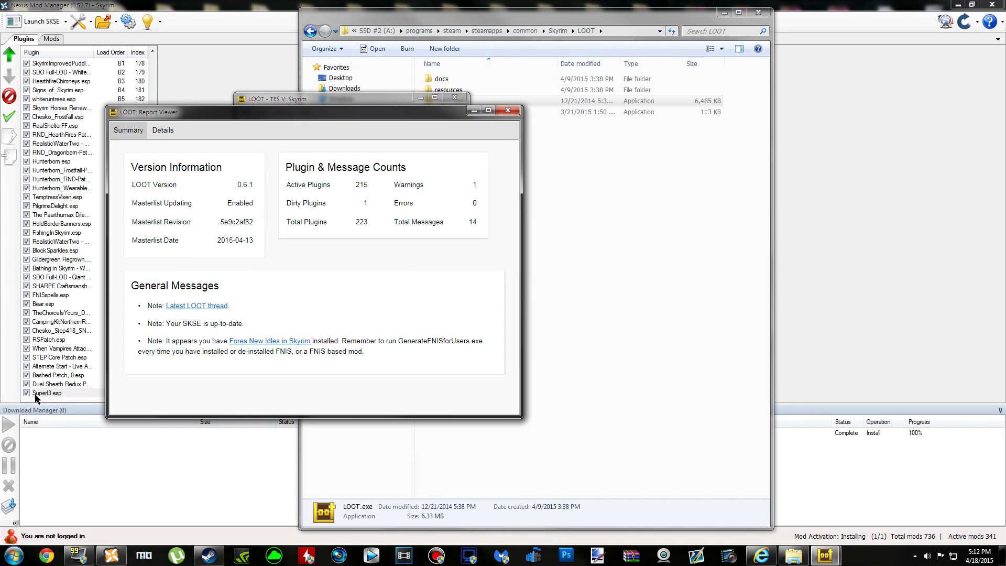
click(454, 98)
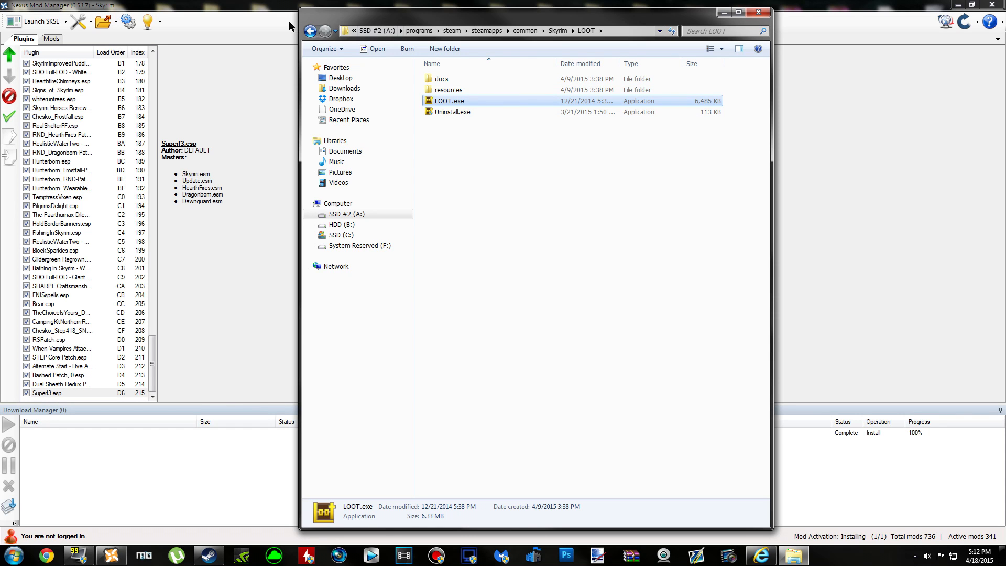
Go back to the Skyrim folder, minimise its window and review the start of the plugin list in Nexus Mod Manager.
click(310, 33)
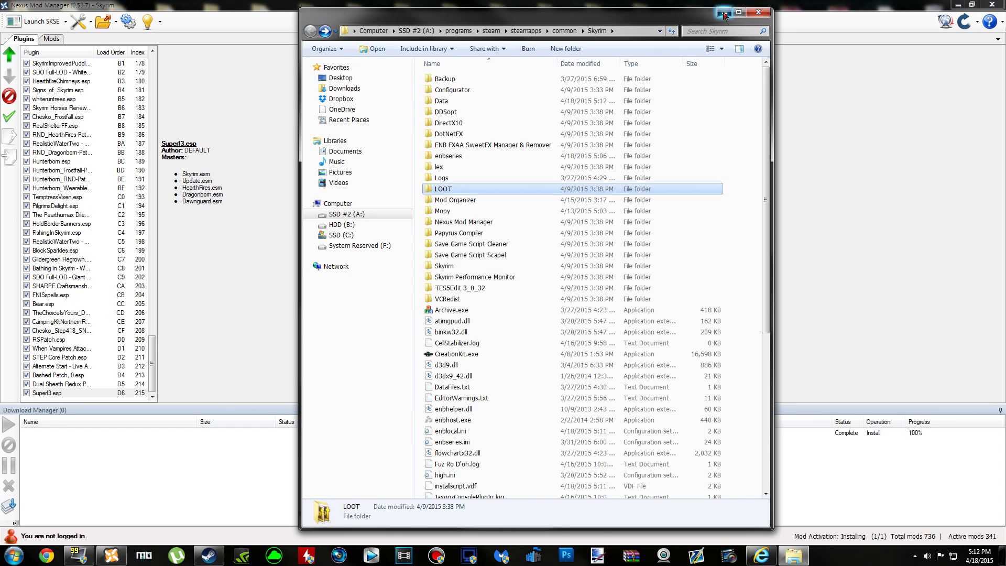
click(725, 12)
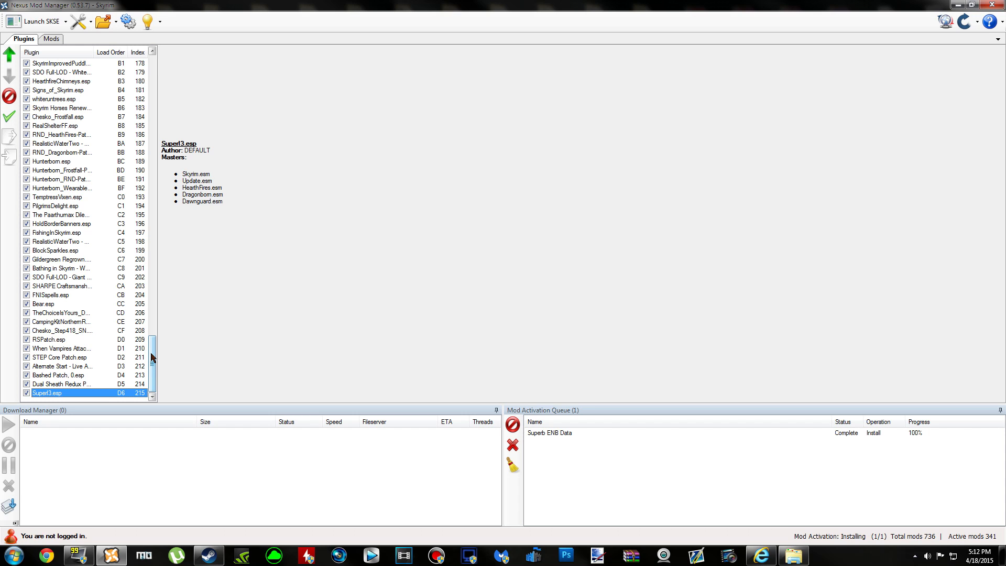
drag(152, 359, 177, 51)
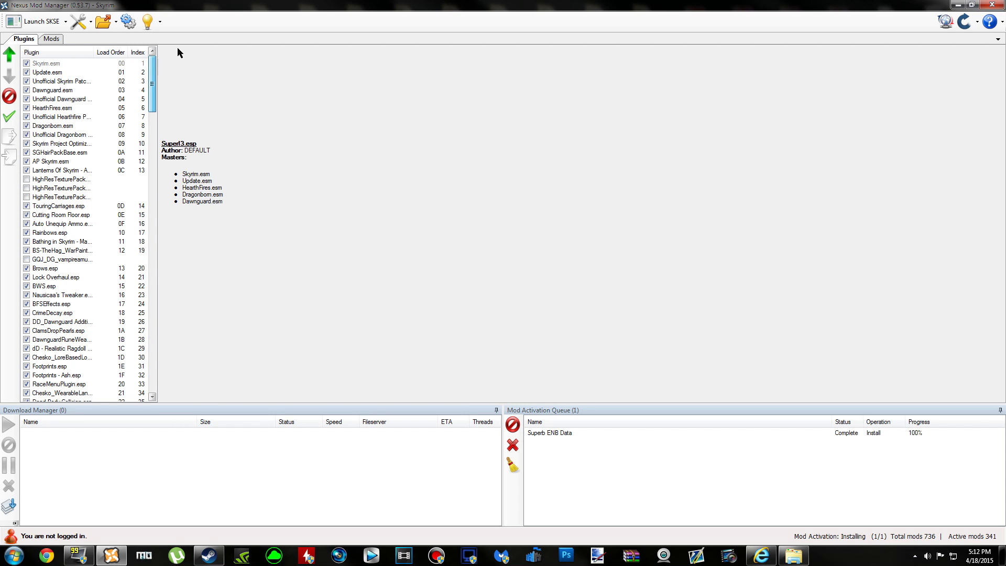
Launch Skyrim through SKSE and open the ENBSeries in-game editor at the main menu.
click(44, 30)
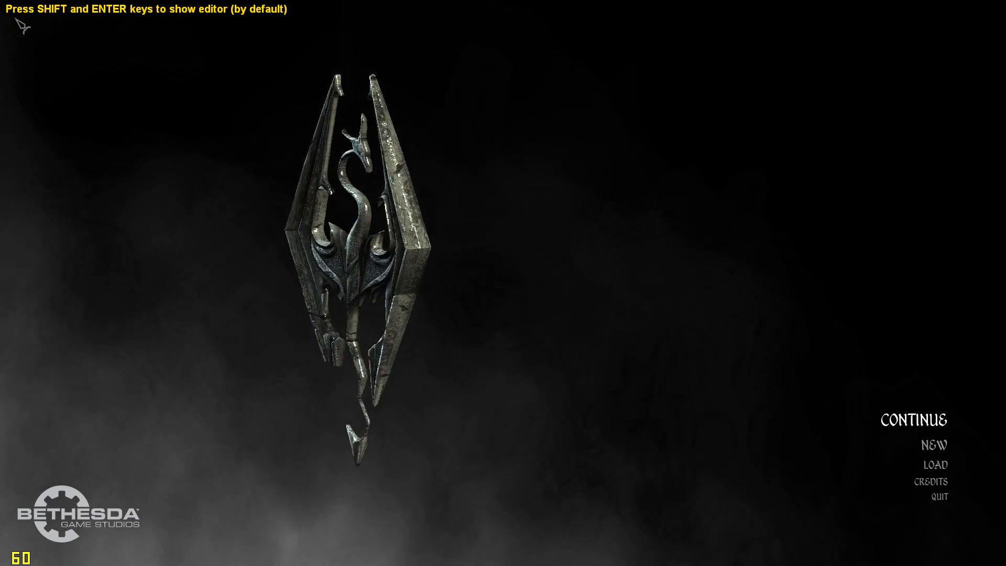
key(shift+Return)
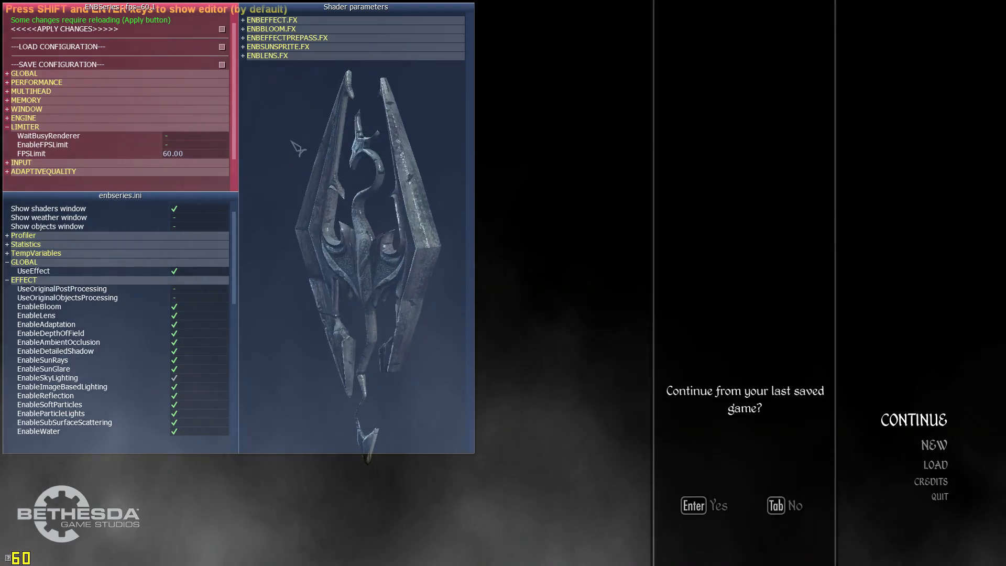
Dismiss the continue prompt at the main menu and close the ENBSeries editor.
key(Tab)
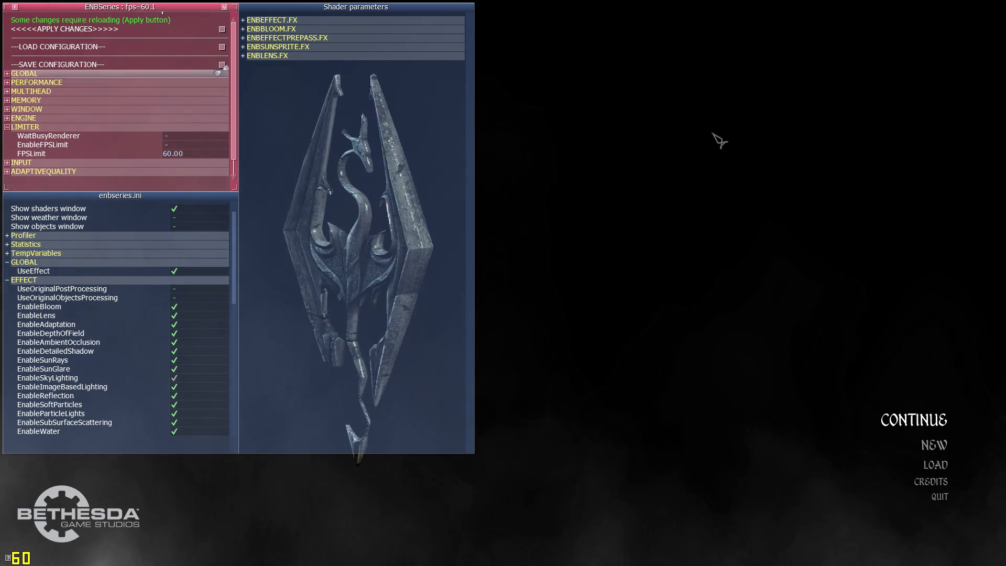
click(936, 397)
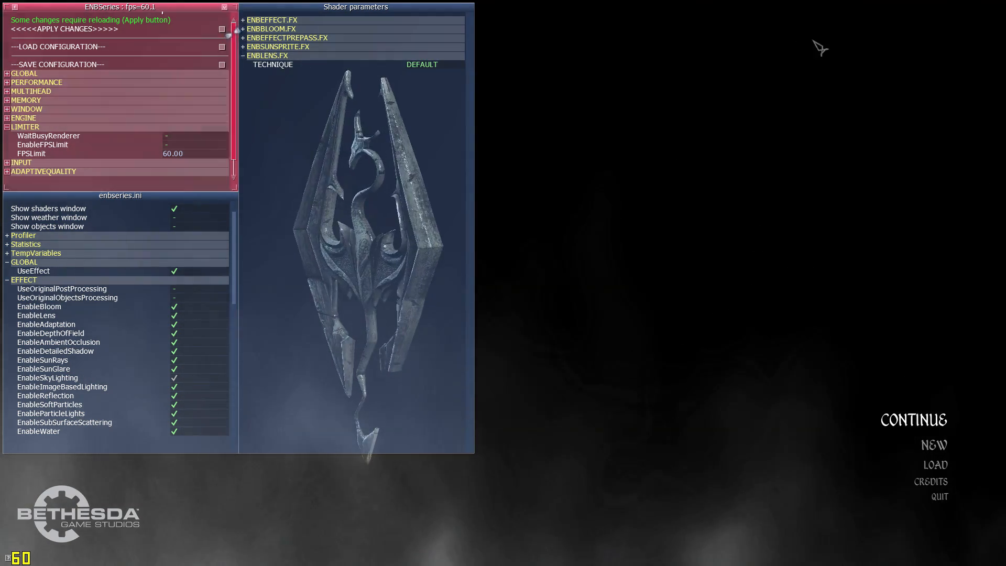
key(shift+Return)
key(Tab)
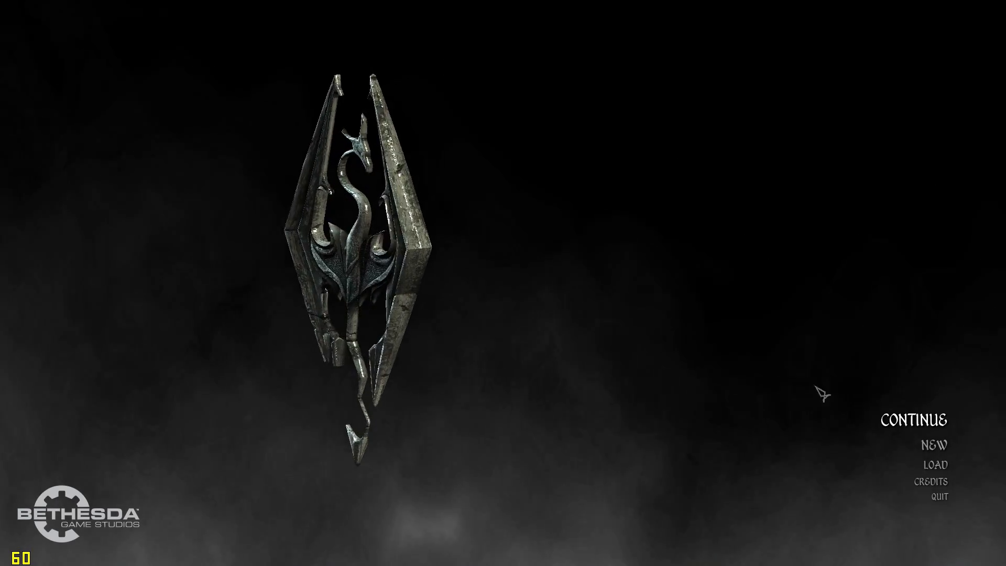
Load the saved game 065 Dragonsreach.
click(931, 465)
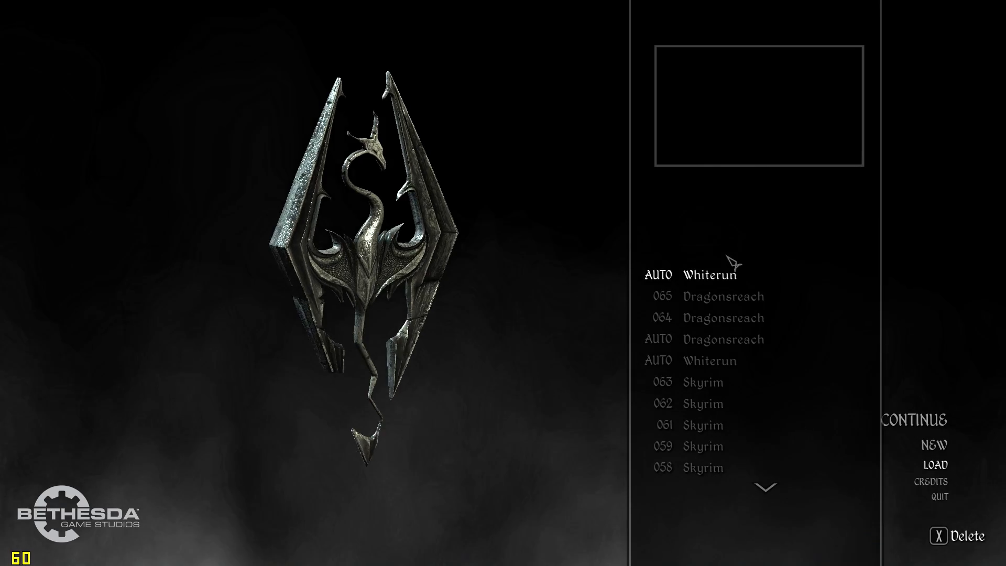
click(721, 310)
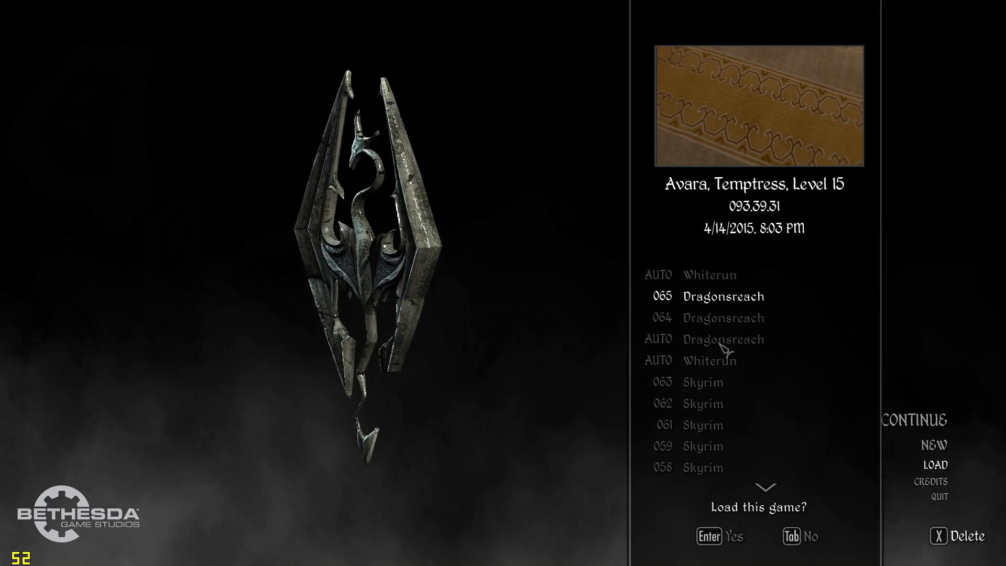
click(747, 537)
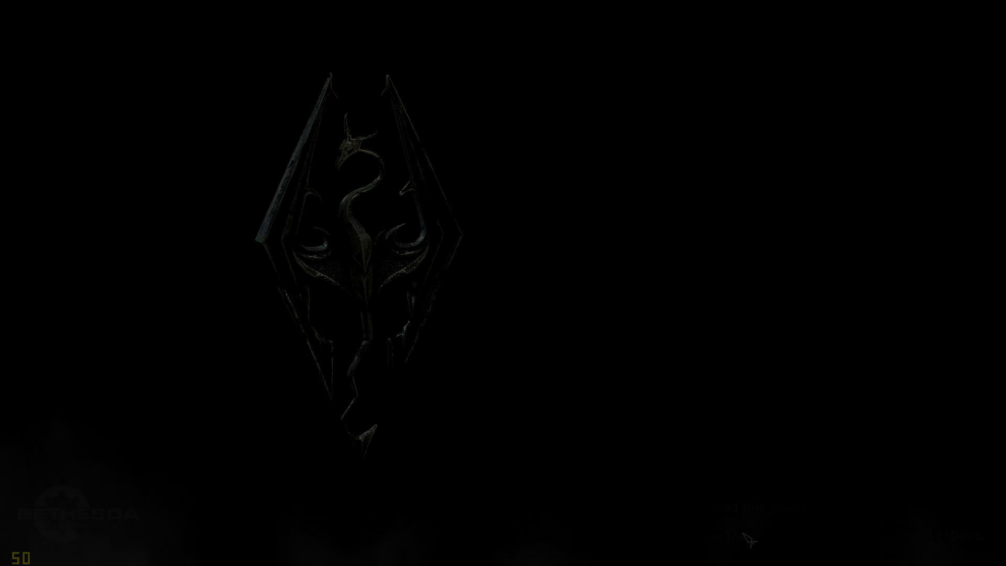
Walk around the large tree in Whiterun and examine how the ENB renders the dusk sky, lit windows and braziers.
key(F12)
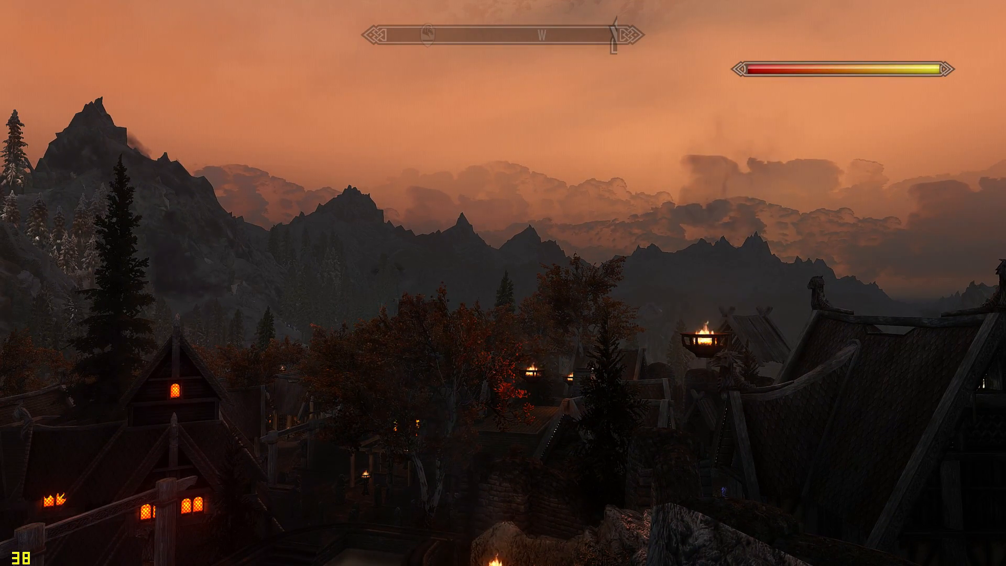
key(shift+F12)
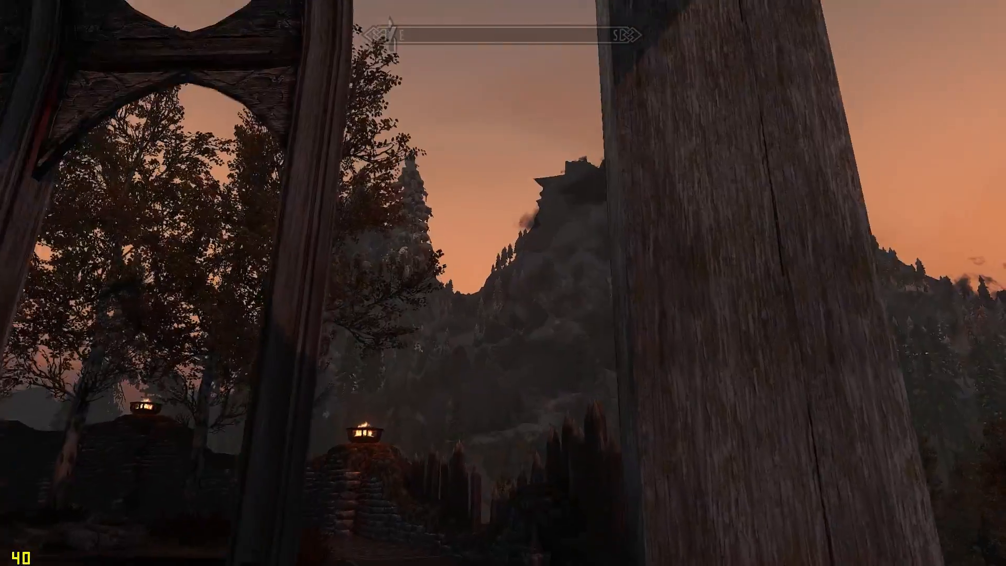
key(w)
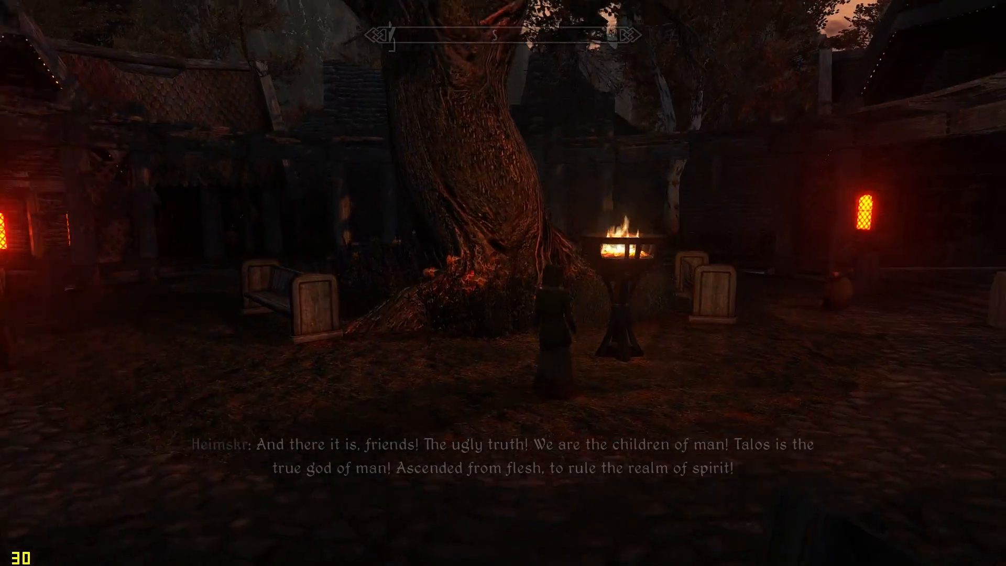
key(w)
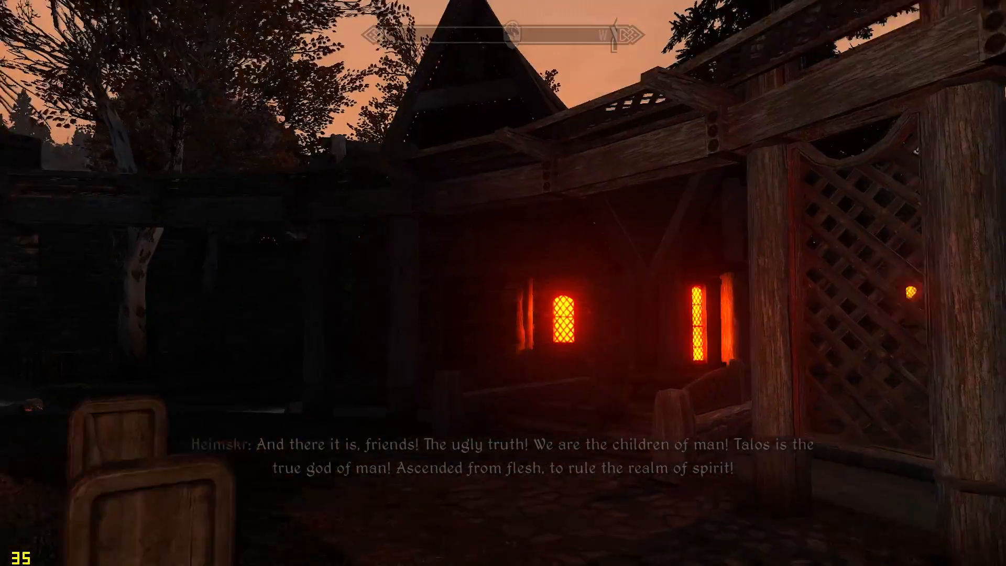
key(w)
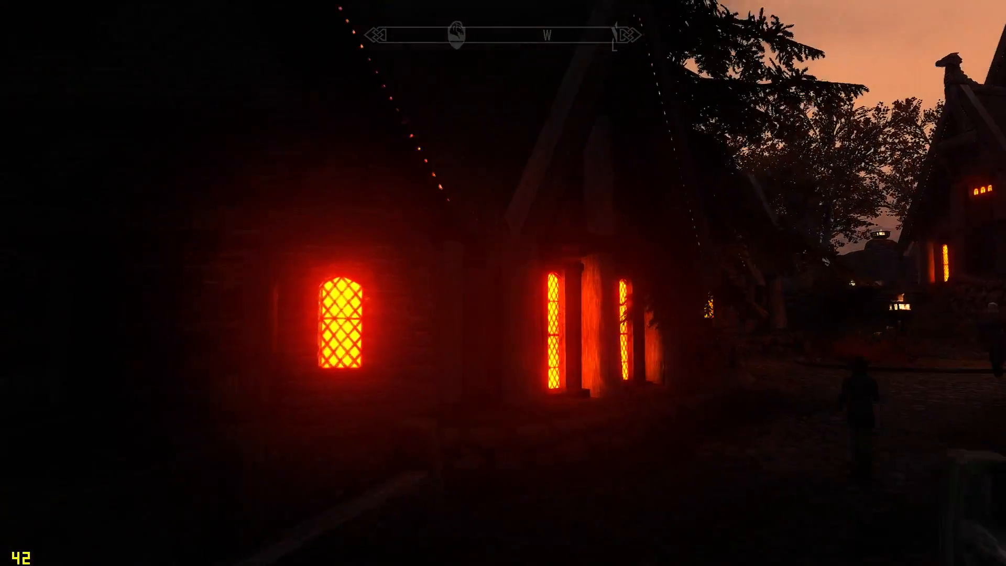
key(w)
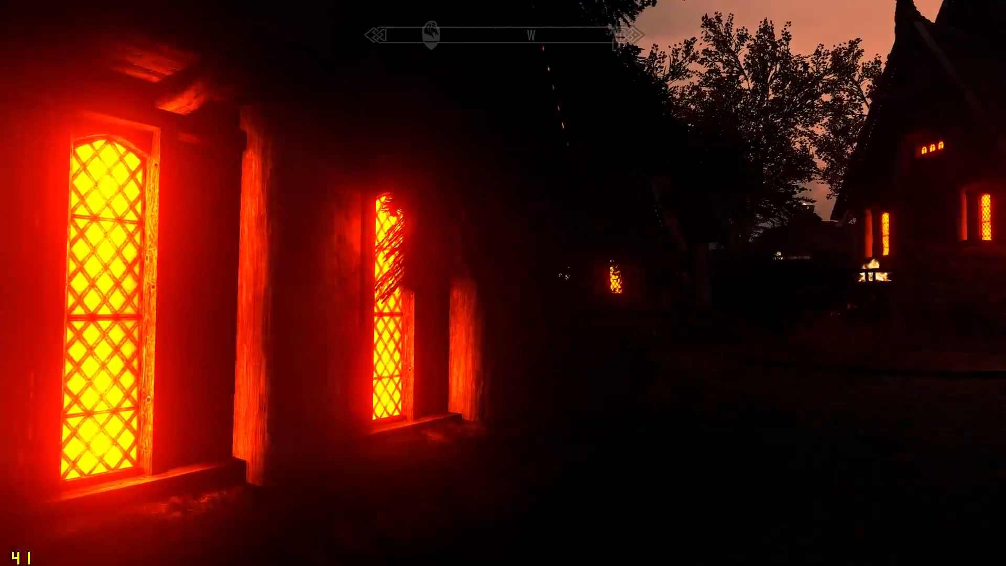
key(w)
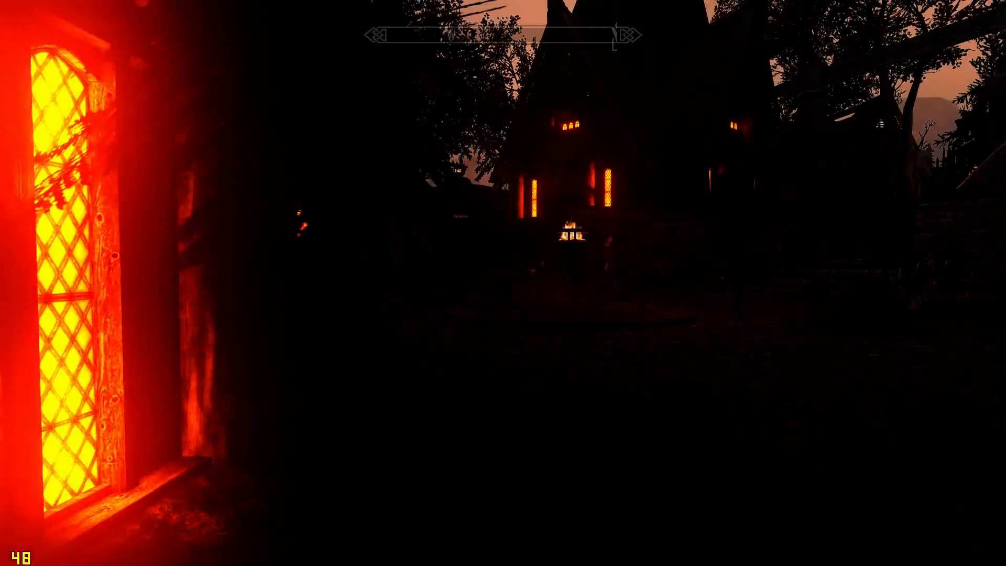
key(w)
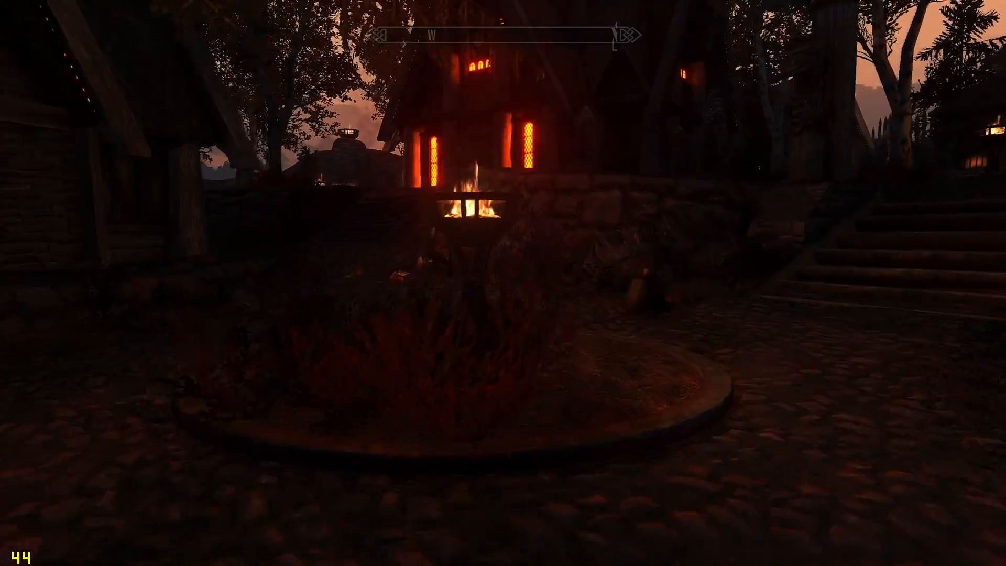
Follow the cobbled path past the houses to the city wall and examine the shadows and firelight on the stonework.
key(w)
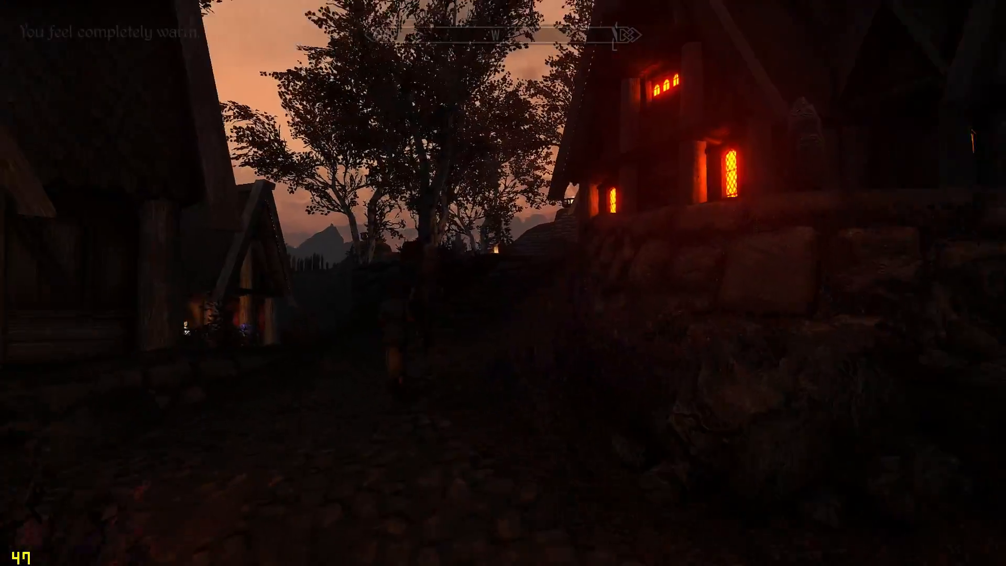
key(w)
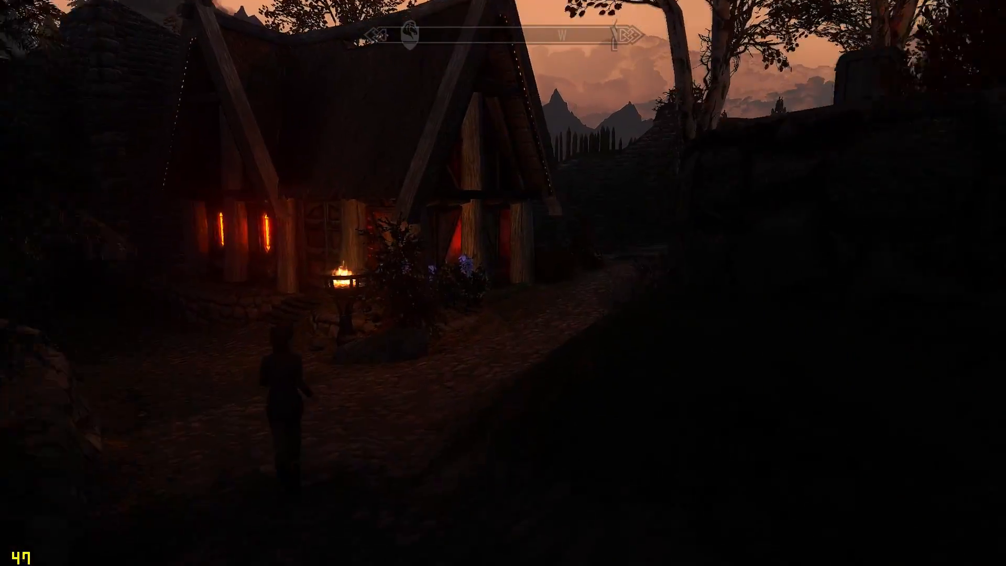
key(w)
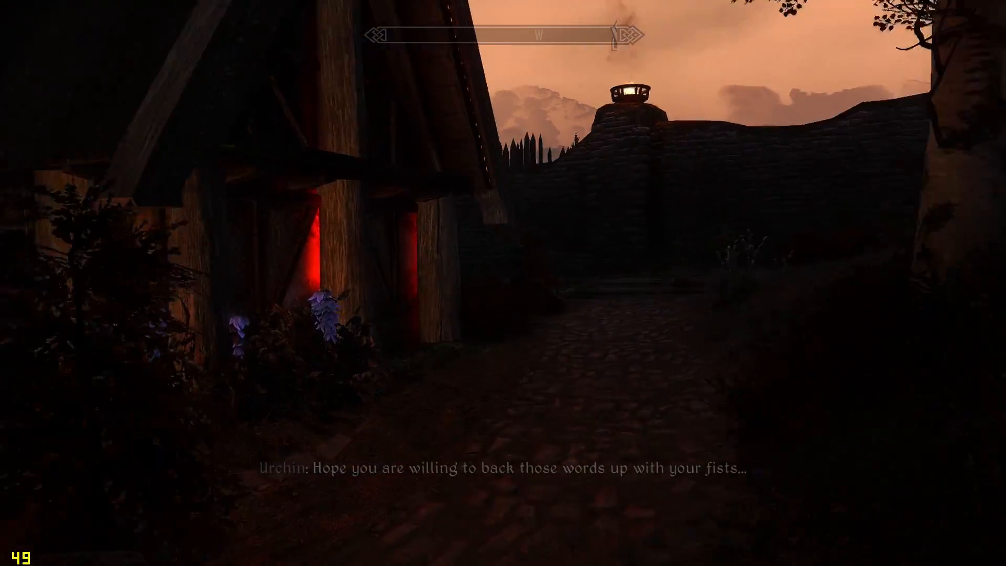
key(w)
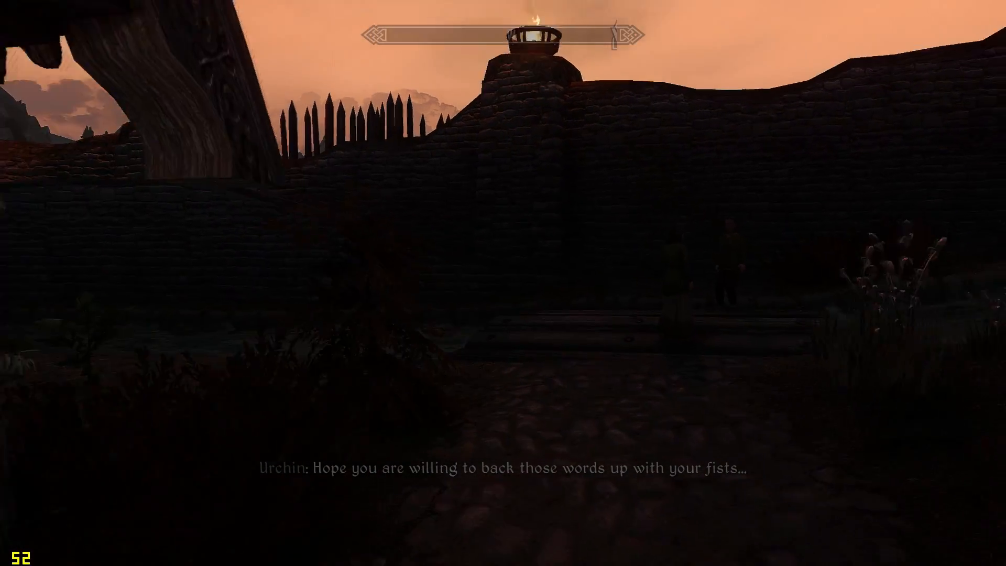
key(w)
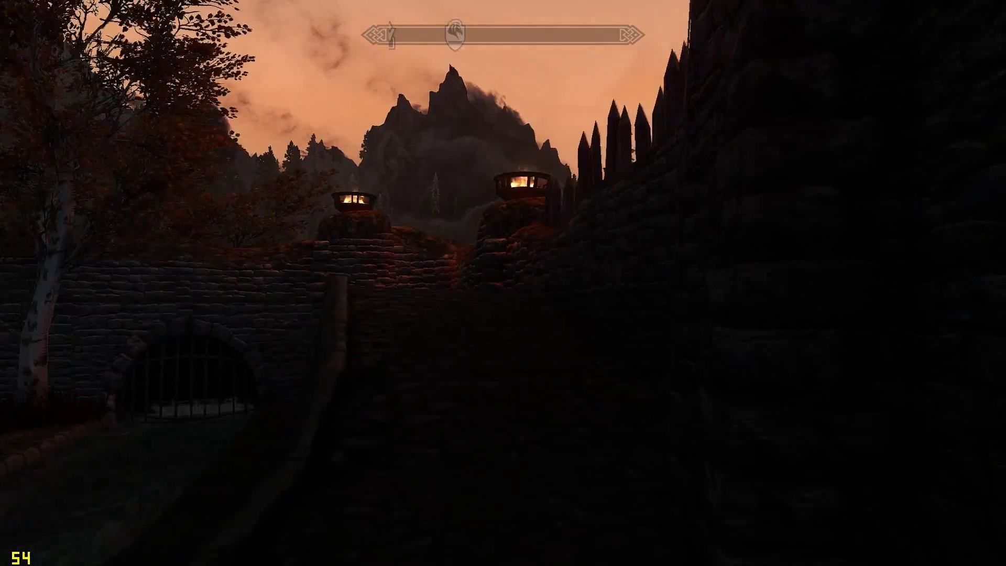
key(w)
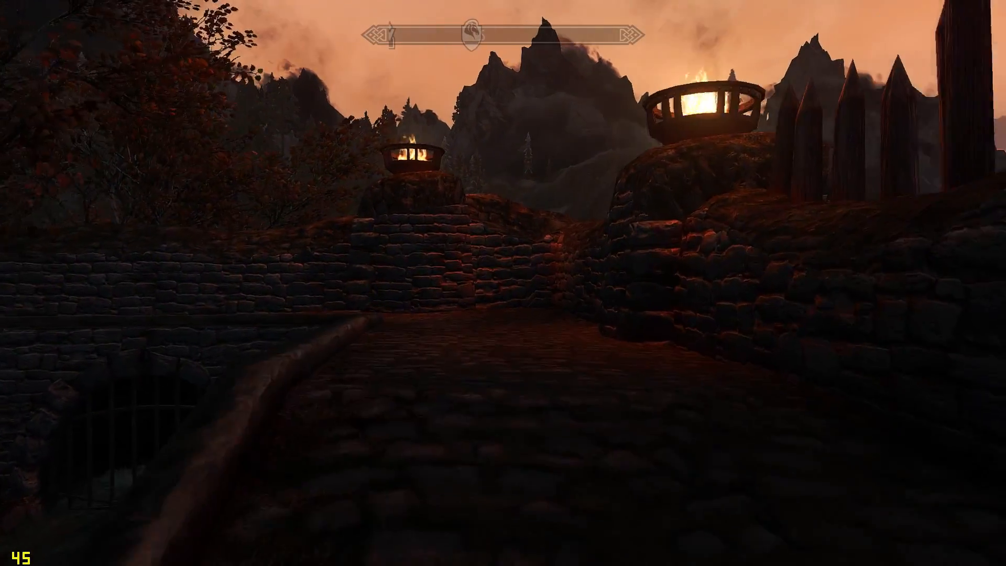
key(w)
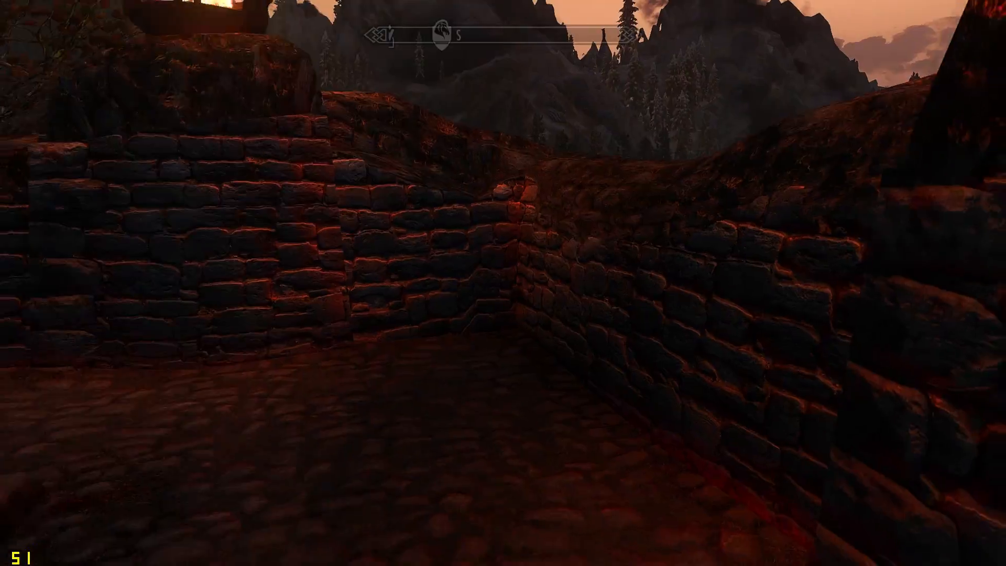
key(w)
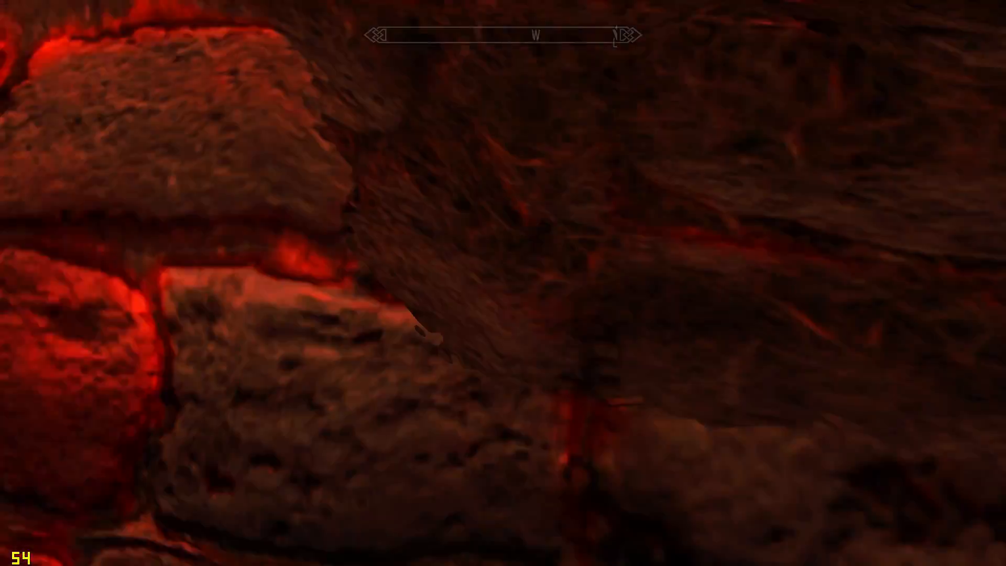
key(w)
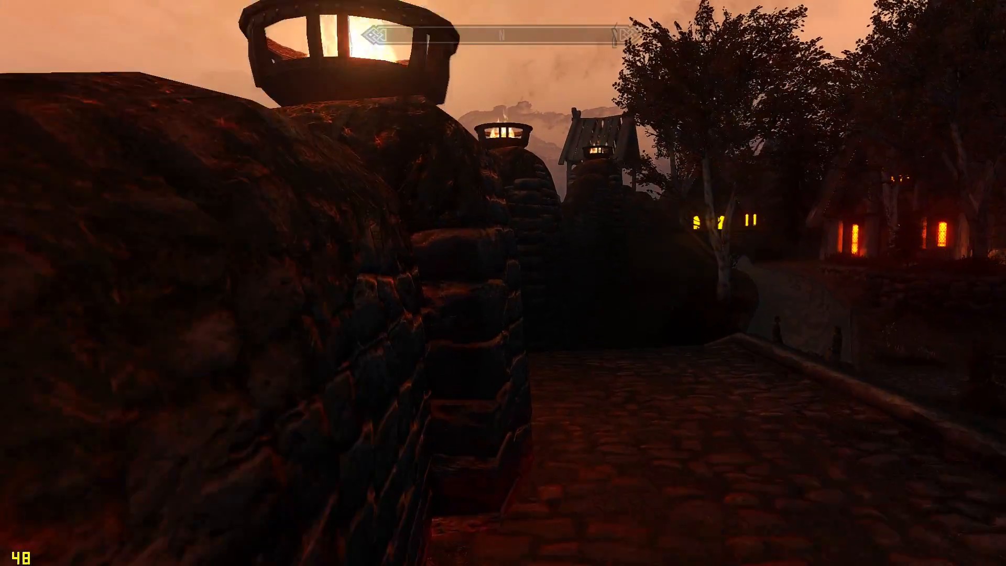
Return over the small wooden bridge to the multi-storey building and examine the window glow in the dark streets.
key(w)
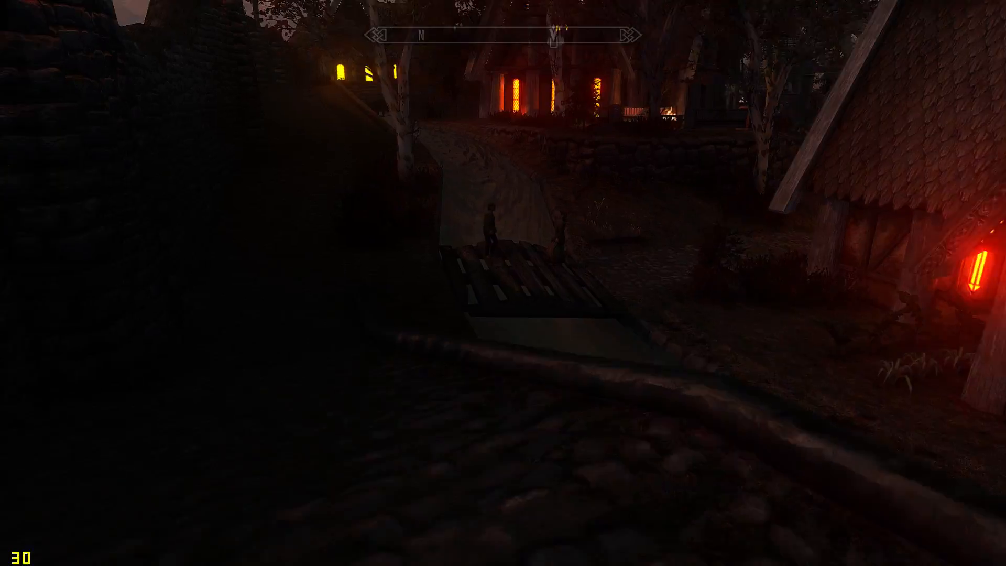
key(w)
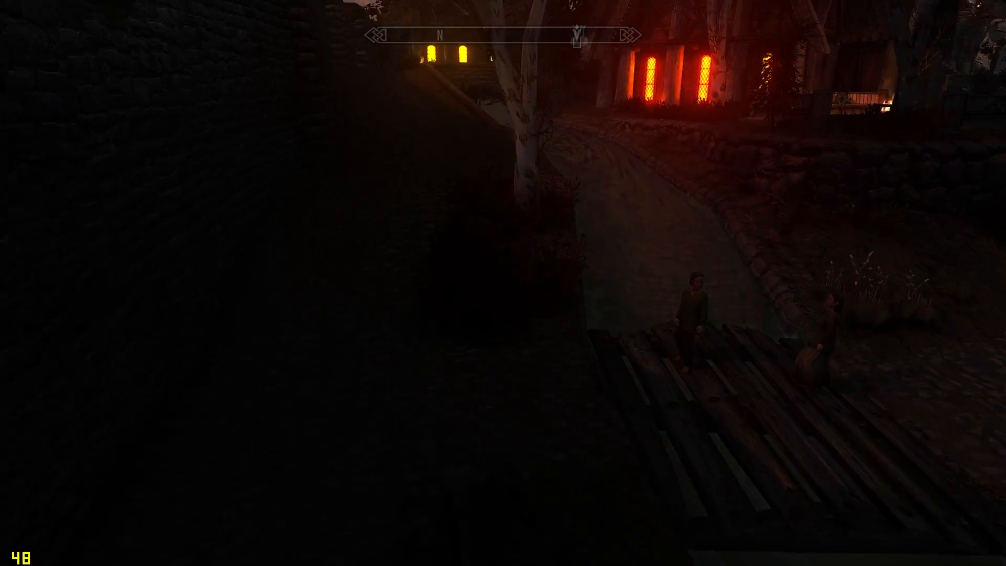
key(w)
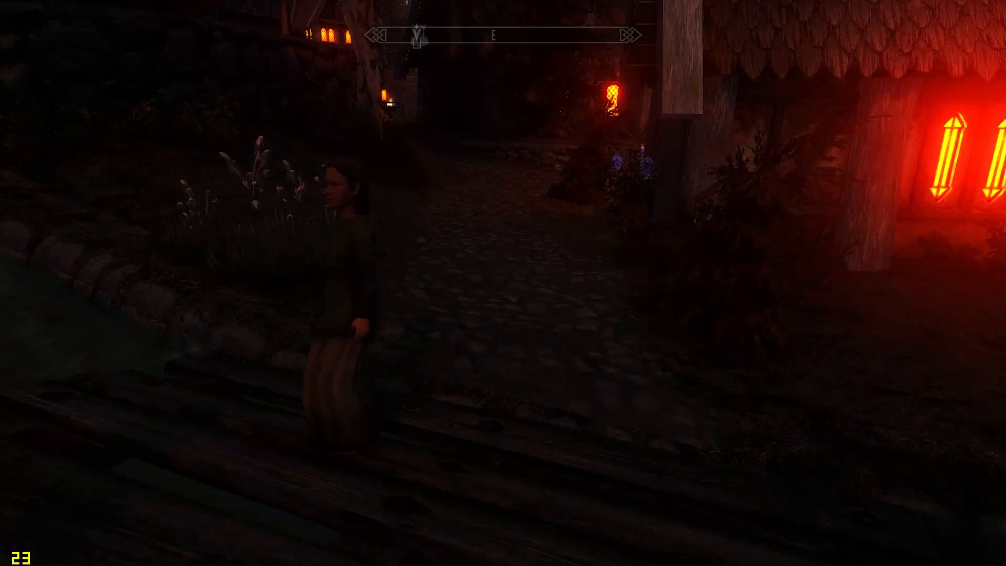
key(w)
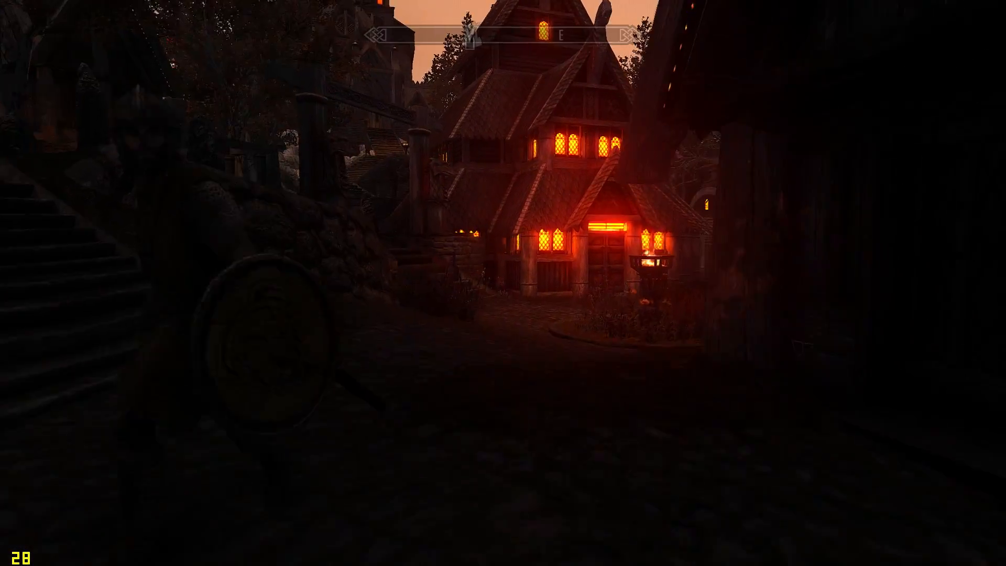
key(w)
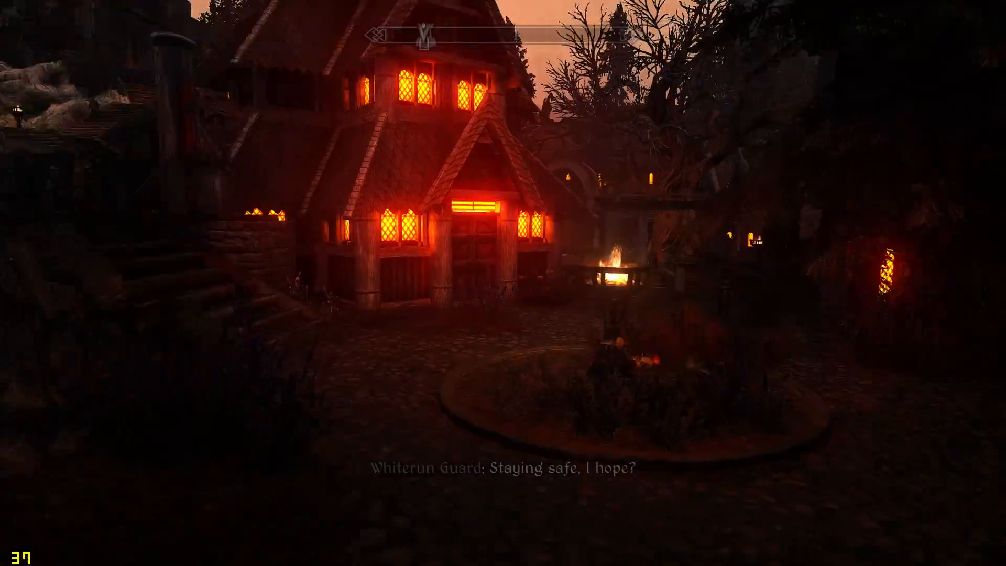
key(w)
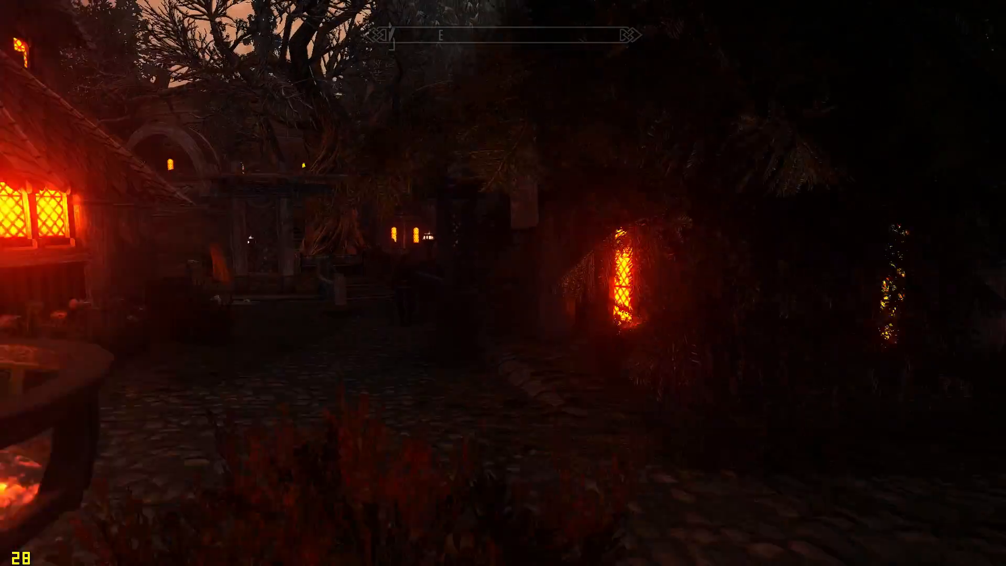
key(w)
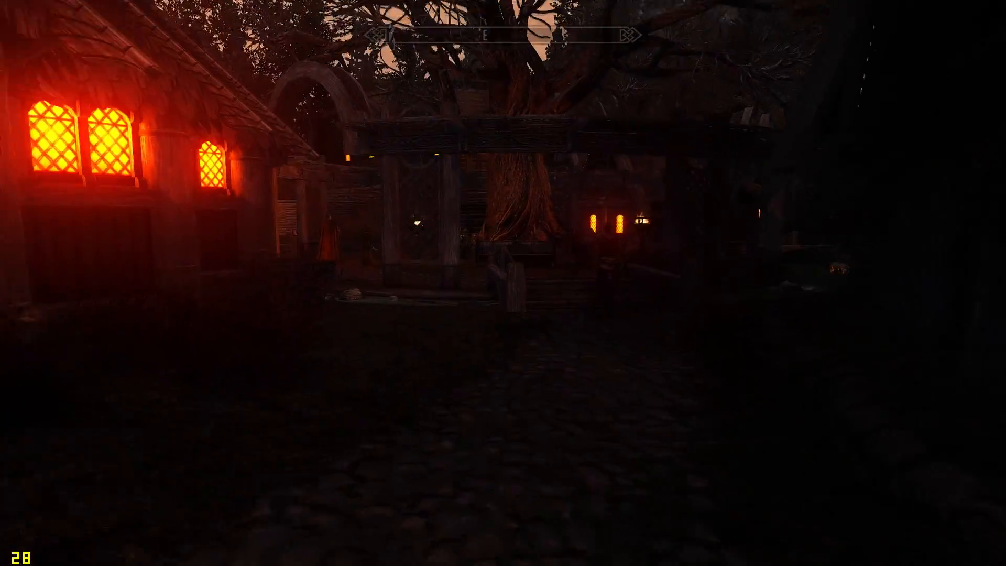
Climb the wooden steps to the large tree, continue past it, and examine the dusk lighting on its bark and the nearby brazier.
key(w)
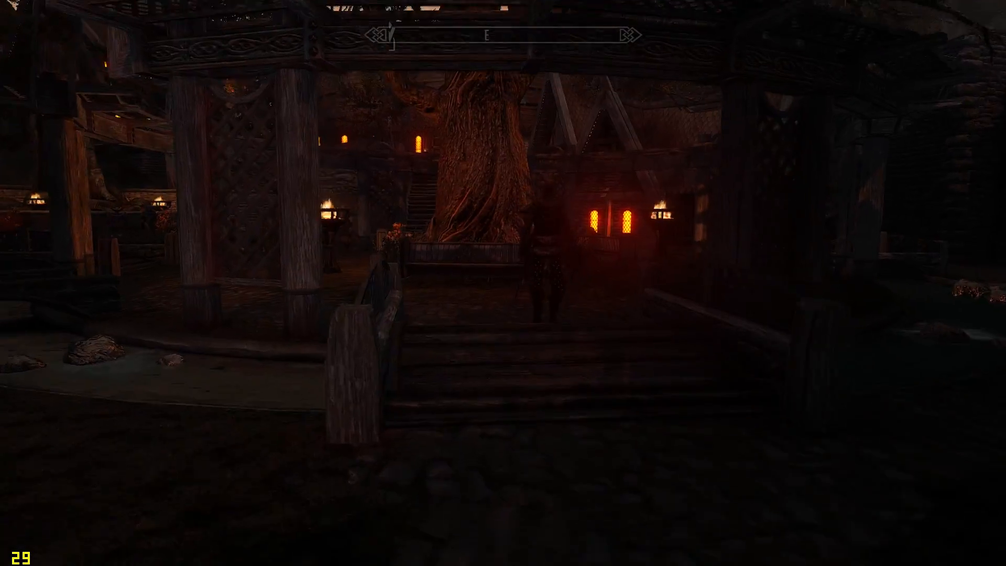
key(w)
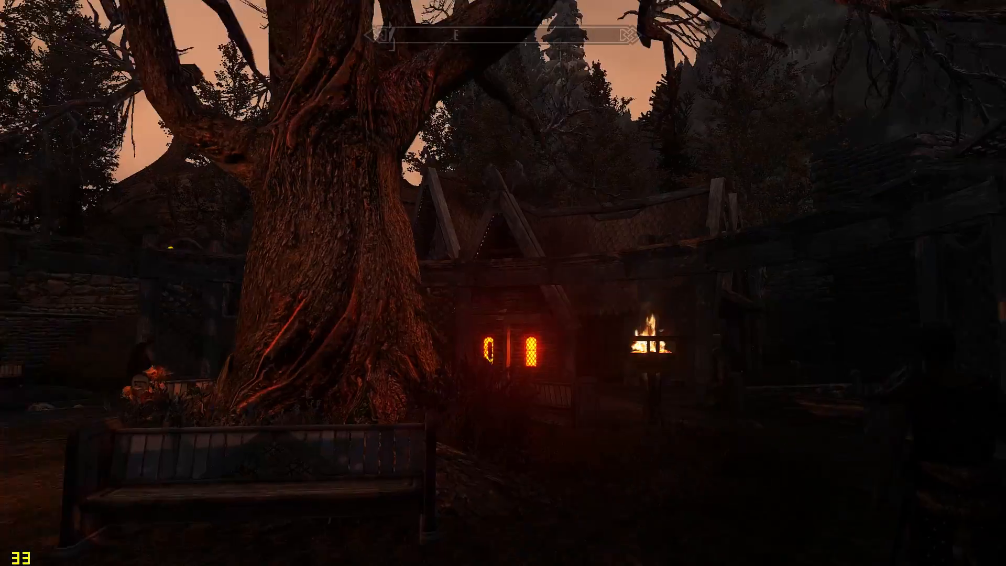
key(w)
key(w)
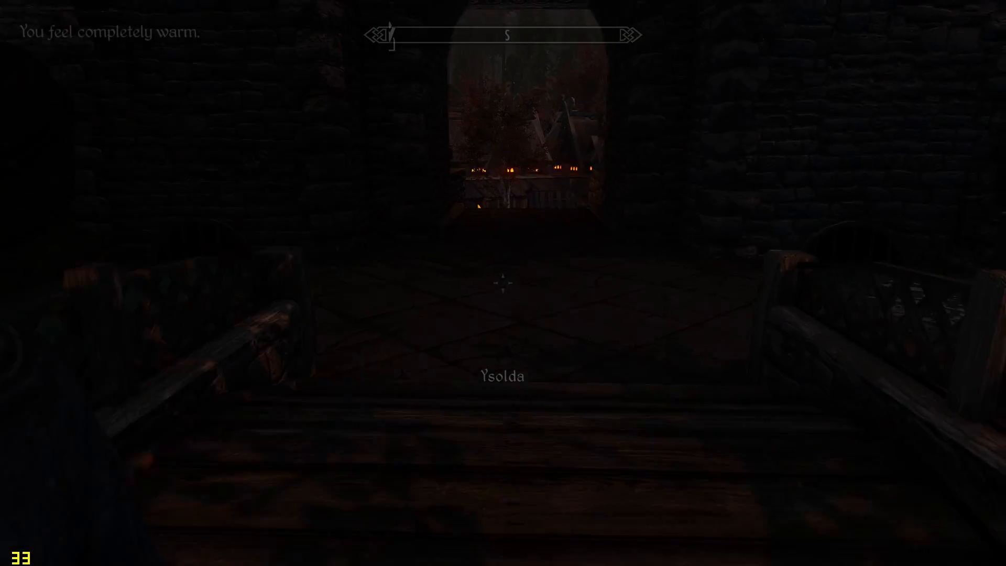
Pass through the stone archway, descend the stairs to the market, and examine the window glow around the well and stalls.
key(w)
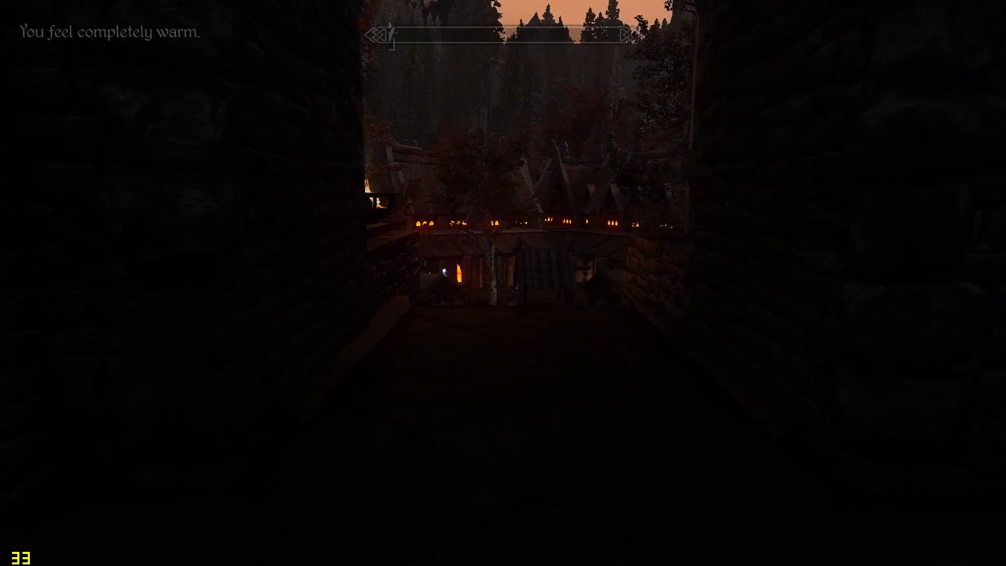
key(w)
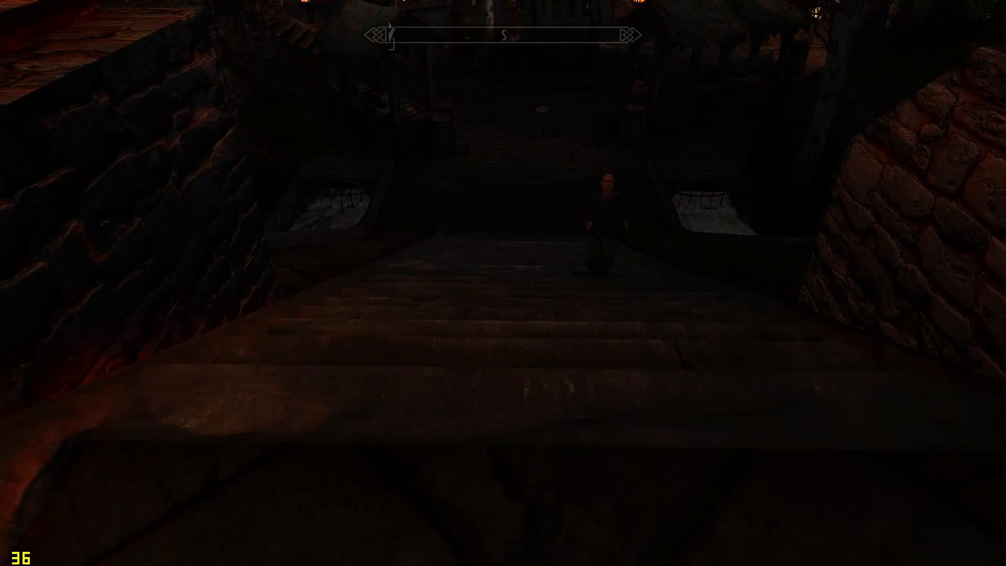
key(w)
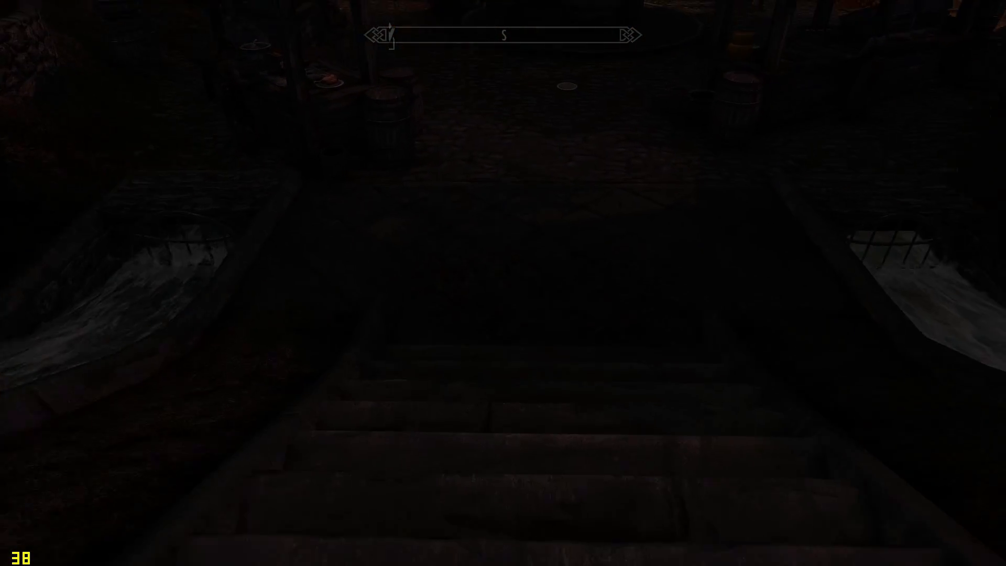
key(w)
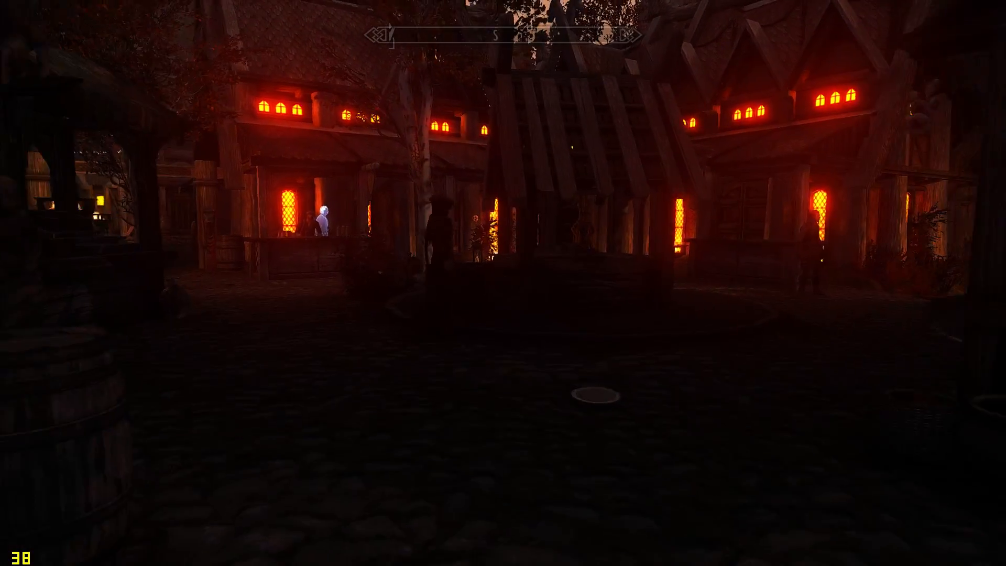
key(w)
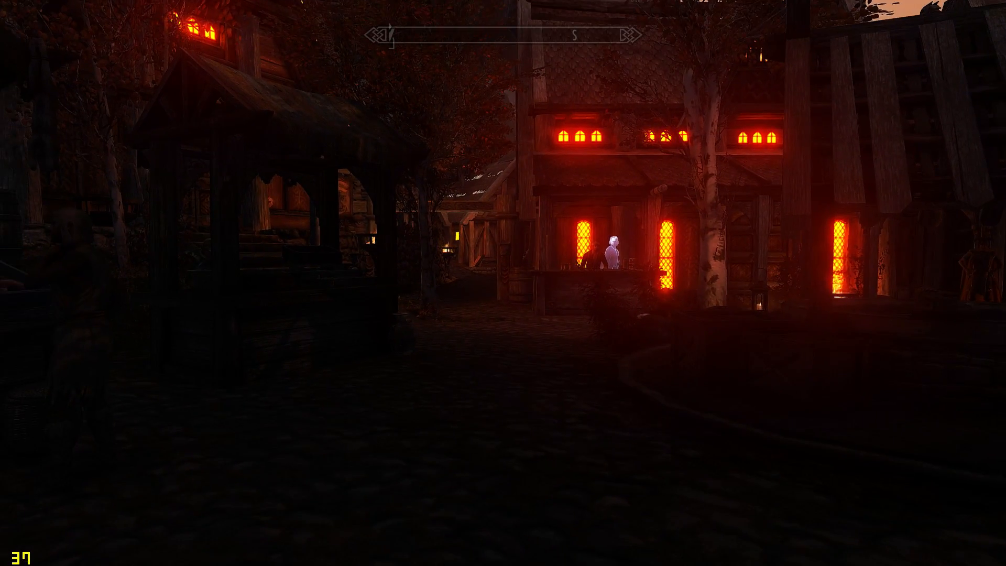
key(w)
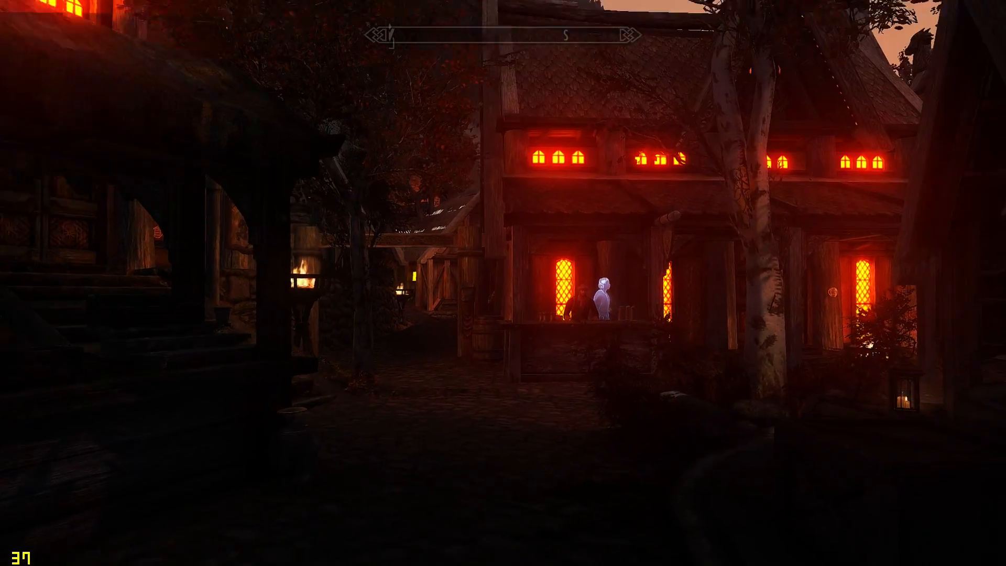
Follow the cobbled street away from the market past the thatched houses and examine the brazier fire, lanterns and dusk sky.
key(w)
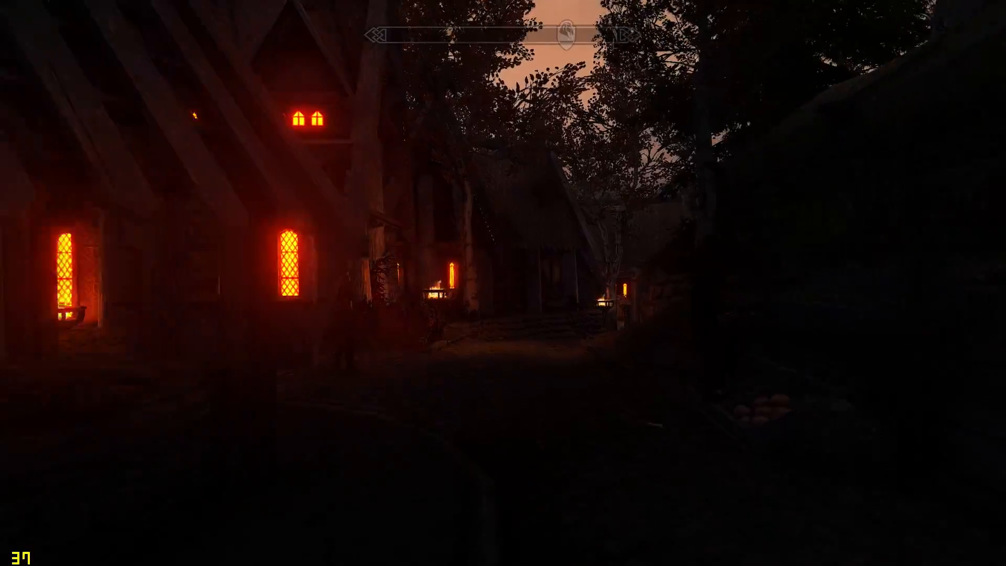
key(w)
key(w)
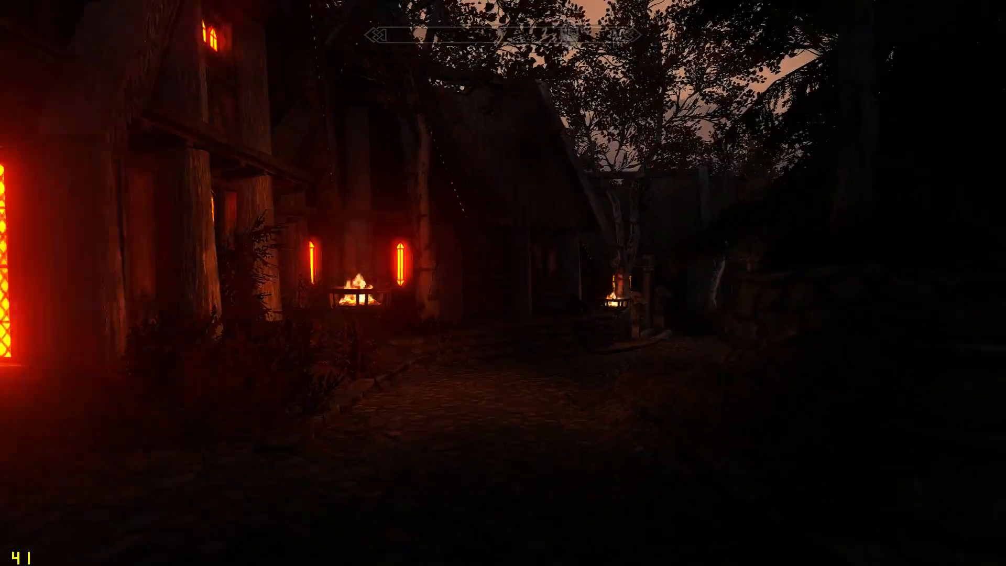
key(w)
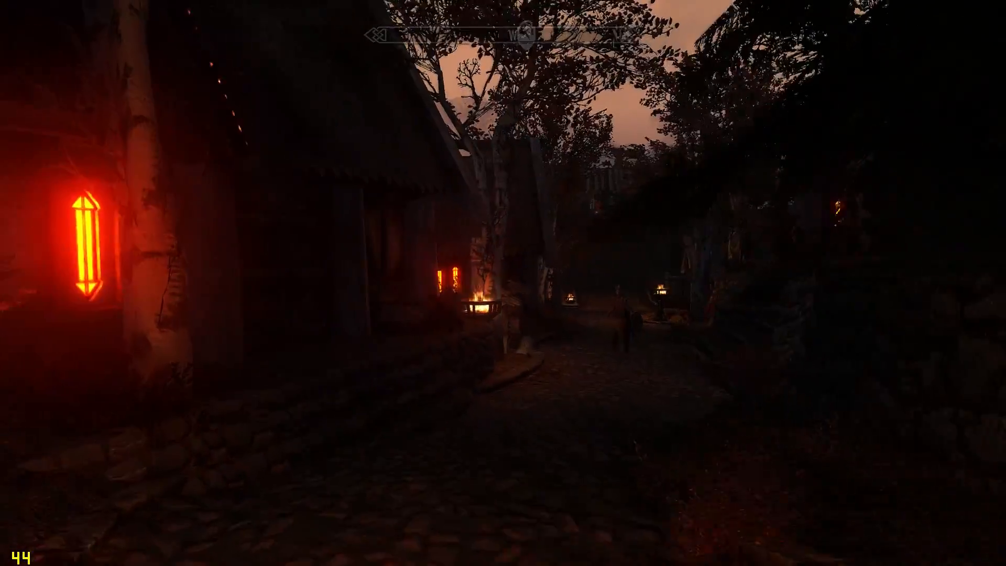
key(w)
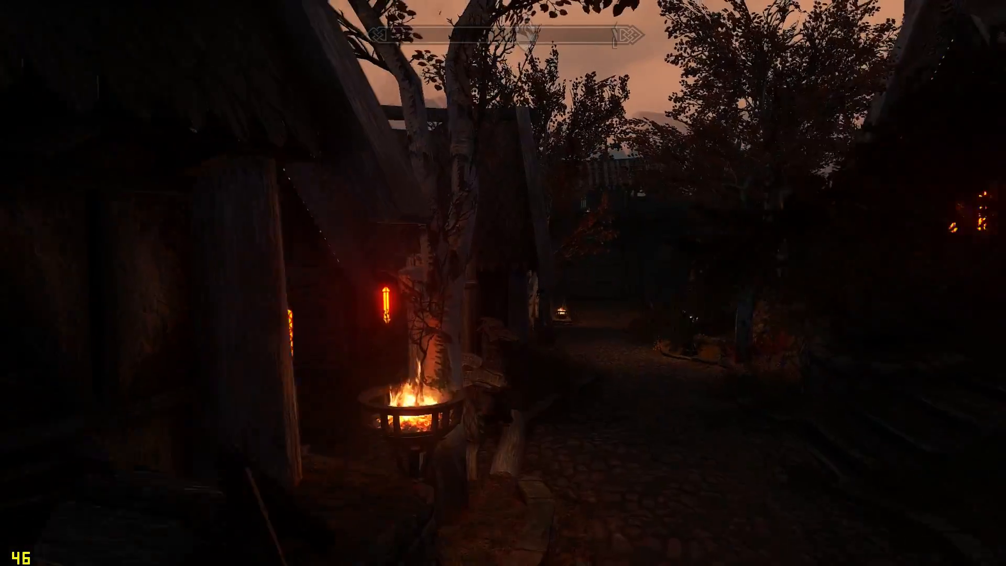